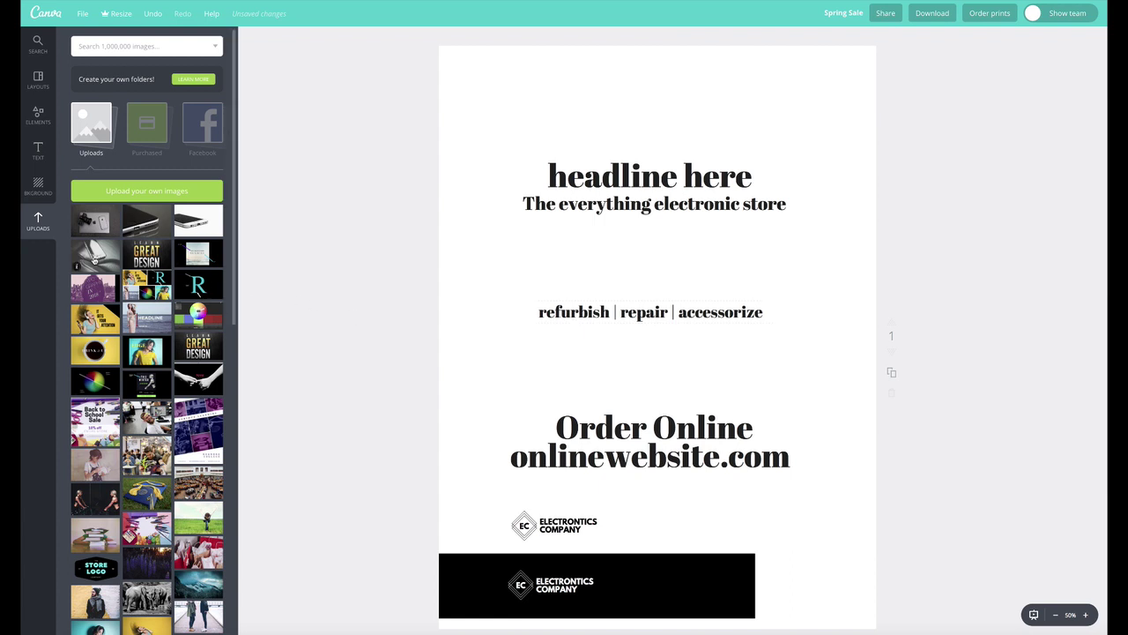
Place the uploaded cracked-phone photo on the flyer, enlarge it past the page width and position it over the upper part.
drag(95, 255, 622, 374)
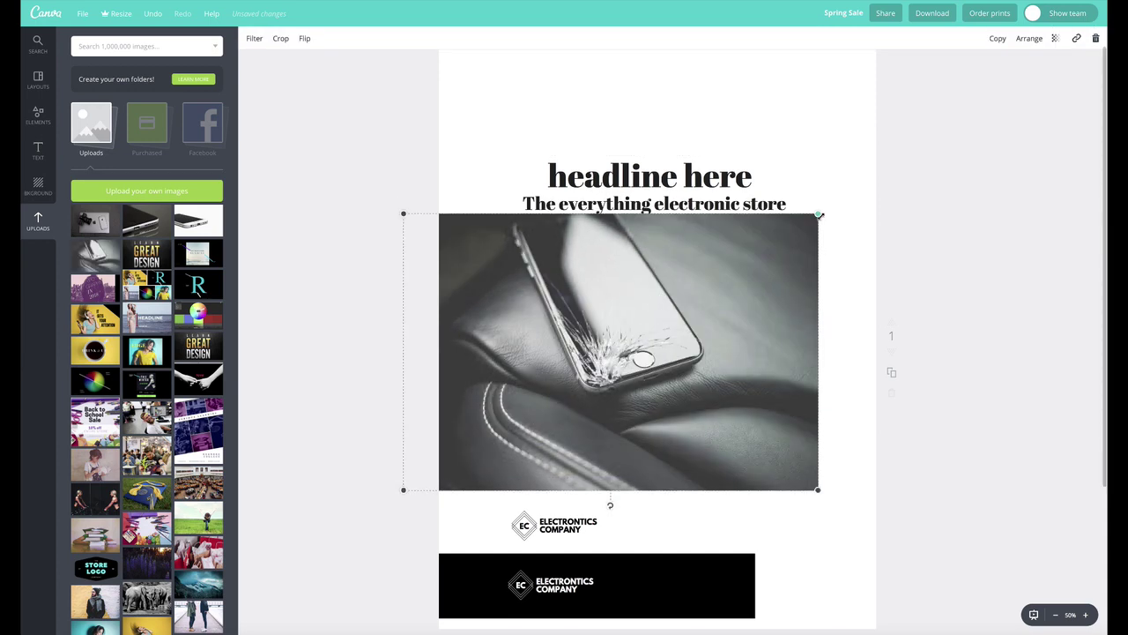
drag(819, 214, 978, 131)
drag(806, 389, 776, 307)
Send the cracked-phone photo backward until it sits behind the headline and the other text.
click(1029, 38)
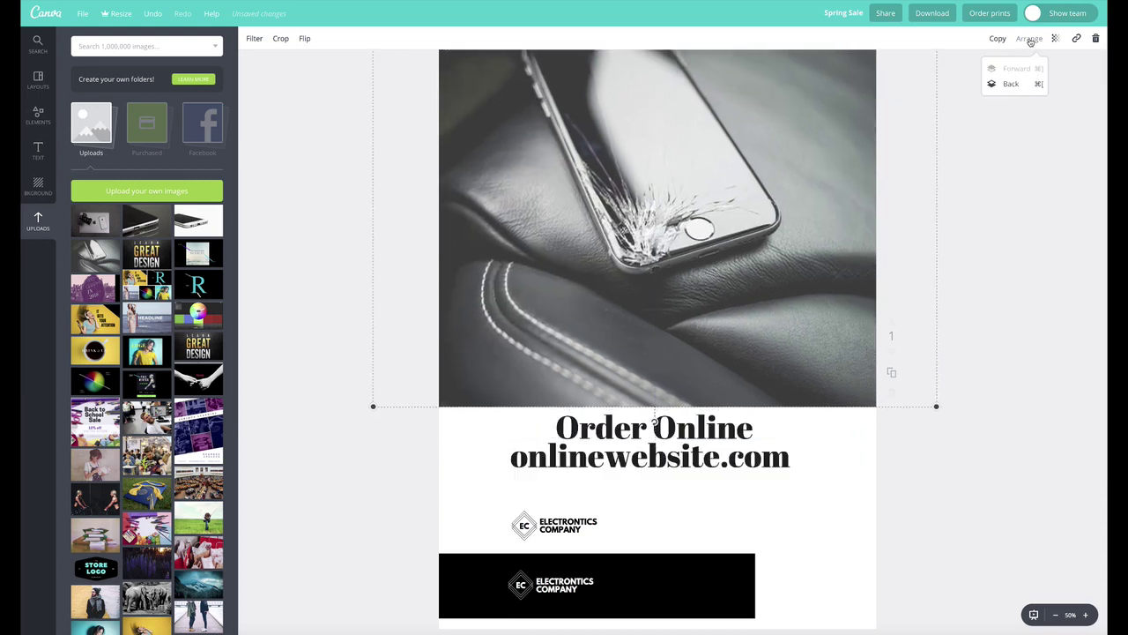
click(1014, 85)
click(1013, 84)
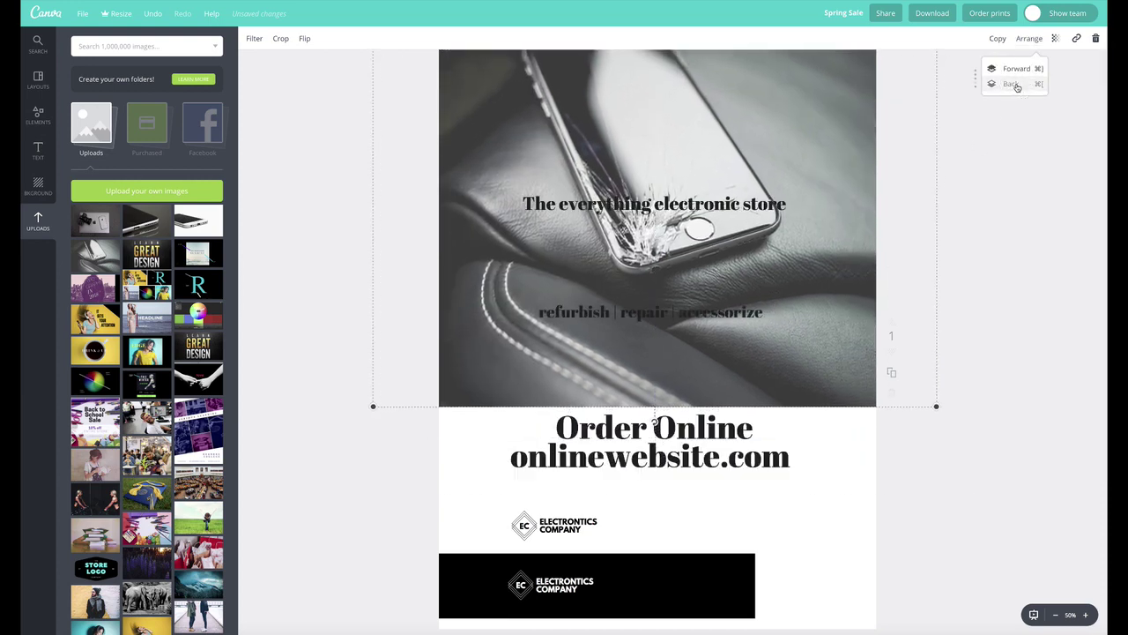
click(1013, 85)
click(1016, 85)
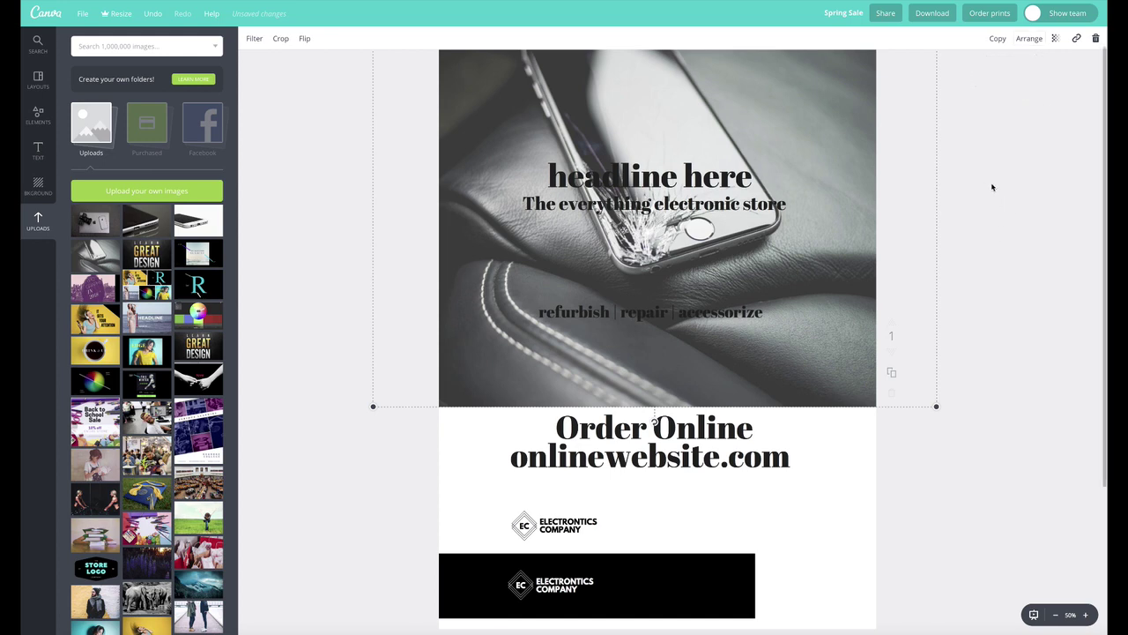
Shrink the phone photo slightly and reposition it so it still spans the full page width.
drag(838, 320, 817, 338)
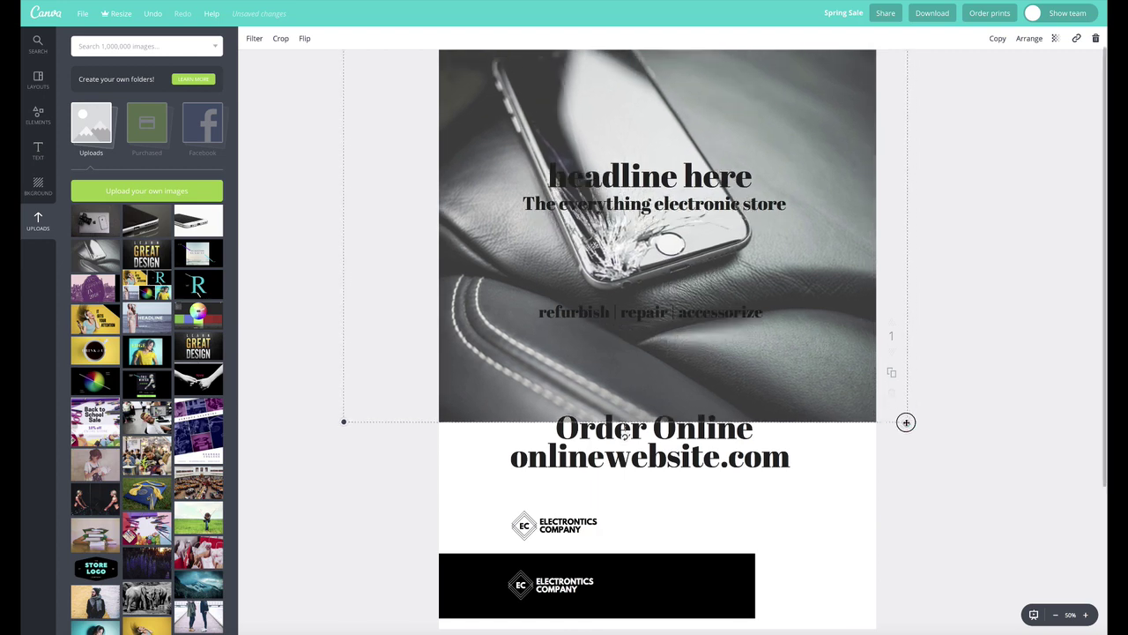
drag(904, 420, 848, 370)
drag(821, 332, 855, 344)
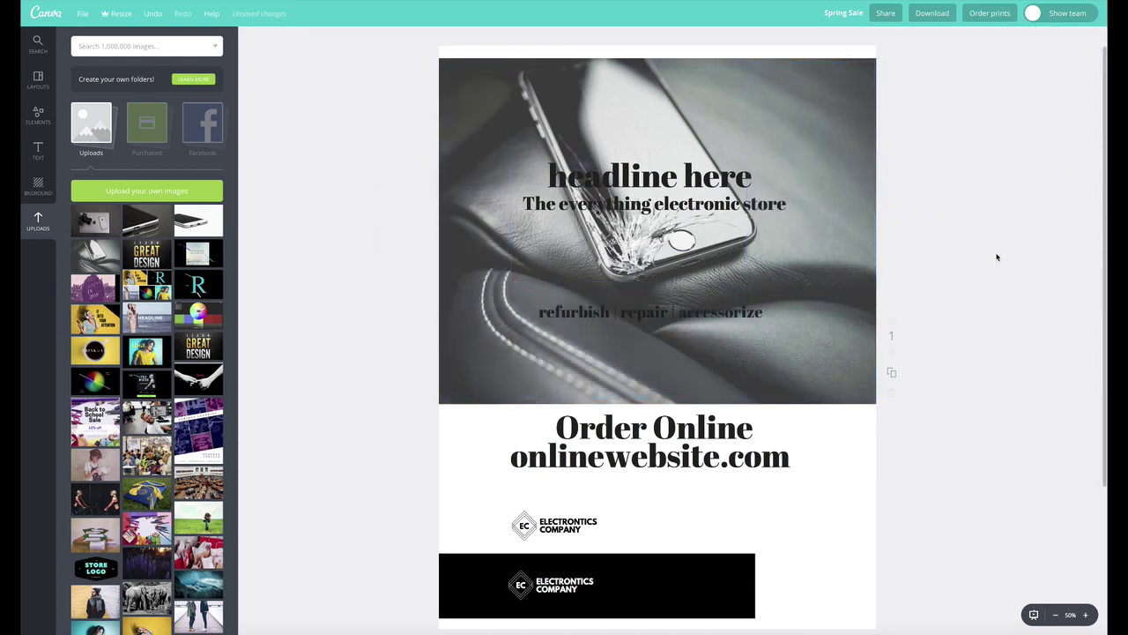
Move the headline up over the phone's screen in the photo, above the "The everything electronic store" line.
click(700, 176)
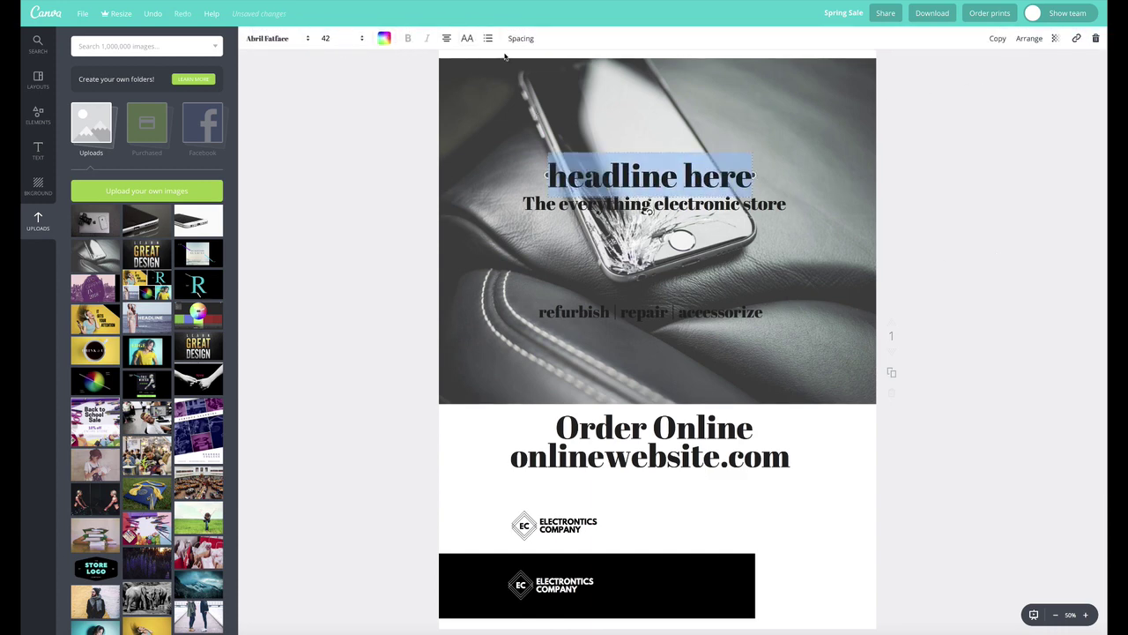
click(287, 127)
drag(648, 179, 719, 128)
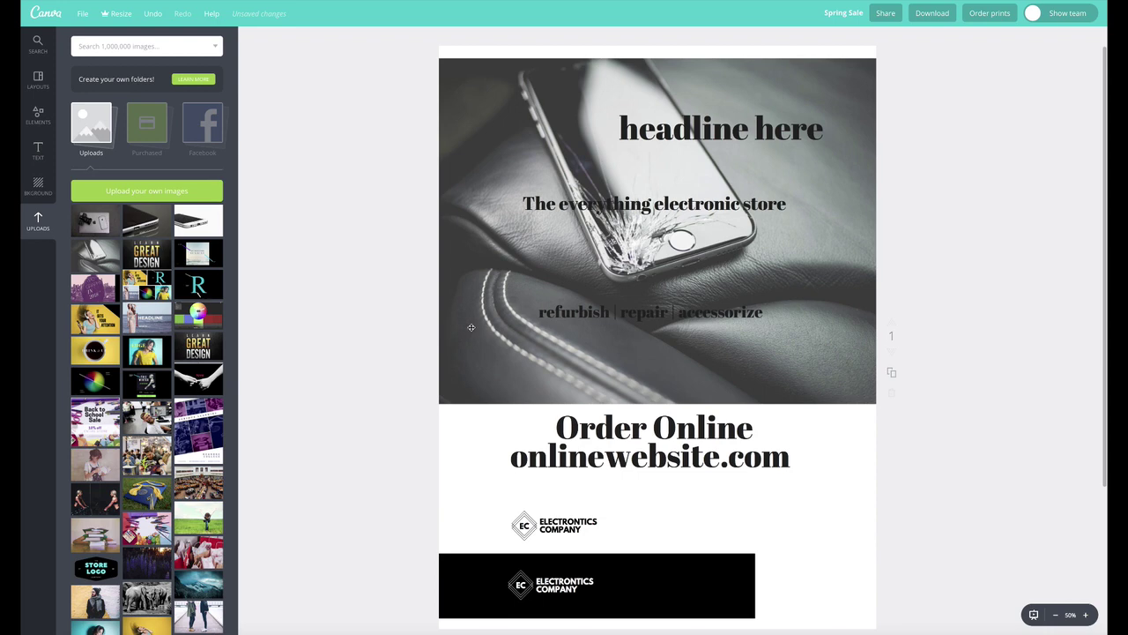
Crop away the lower part of the phone photo and move it up flush with the page's top edge.
click(501, 380)
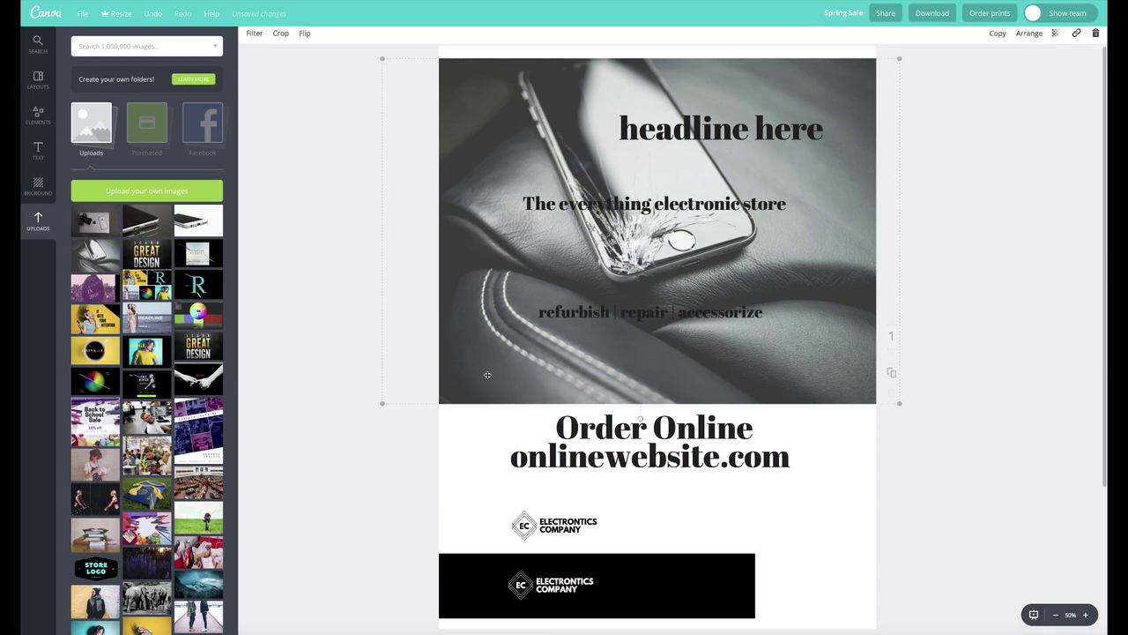
double_click(609, 384)
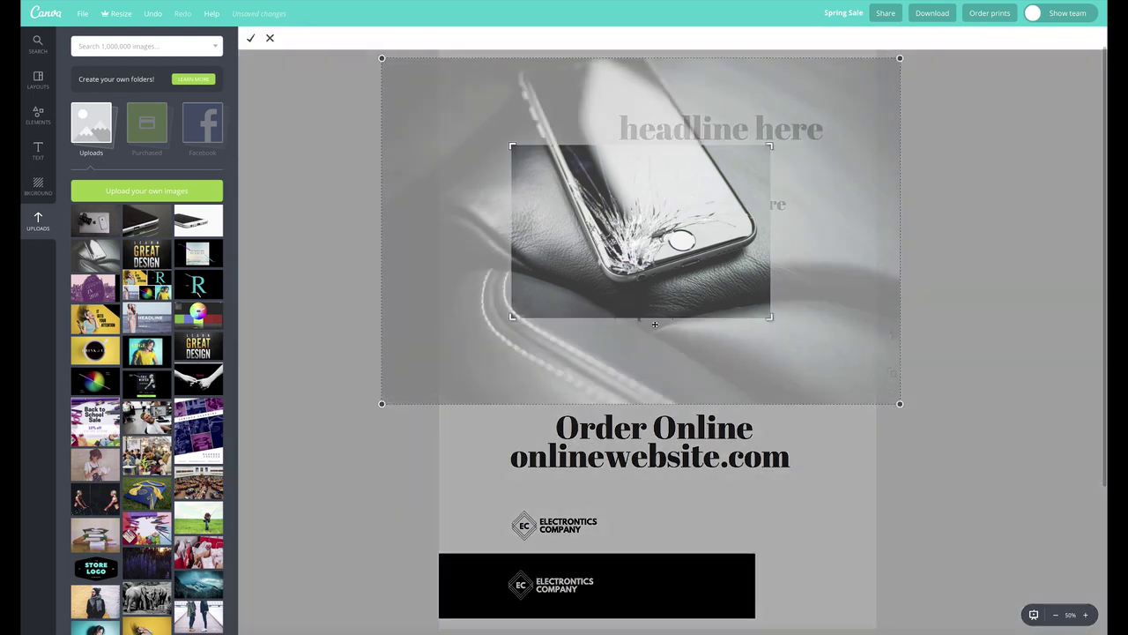
drag(513, 322, 380, 322)
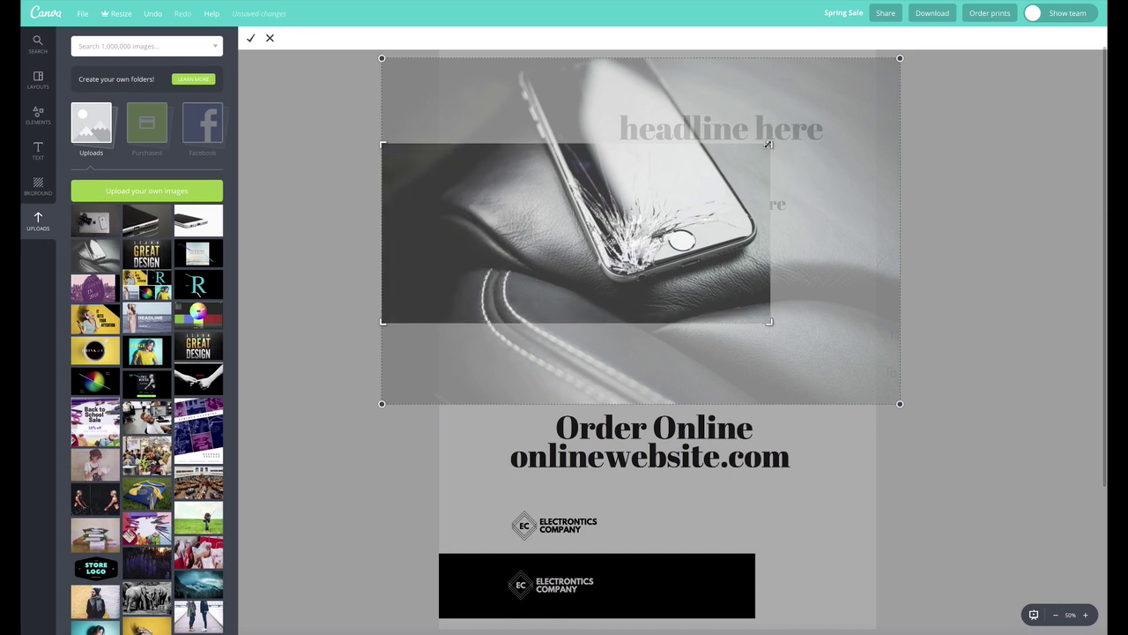
drag(768, 145, 786, 134)
drag(873, 95, 946, 51)
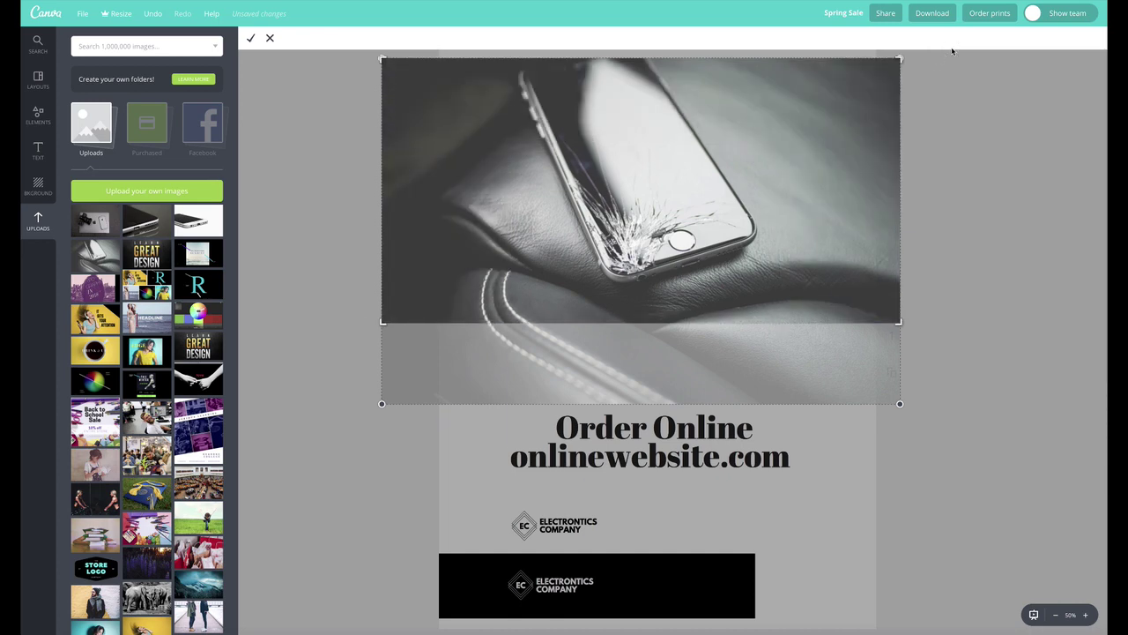
click(250, 40)
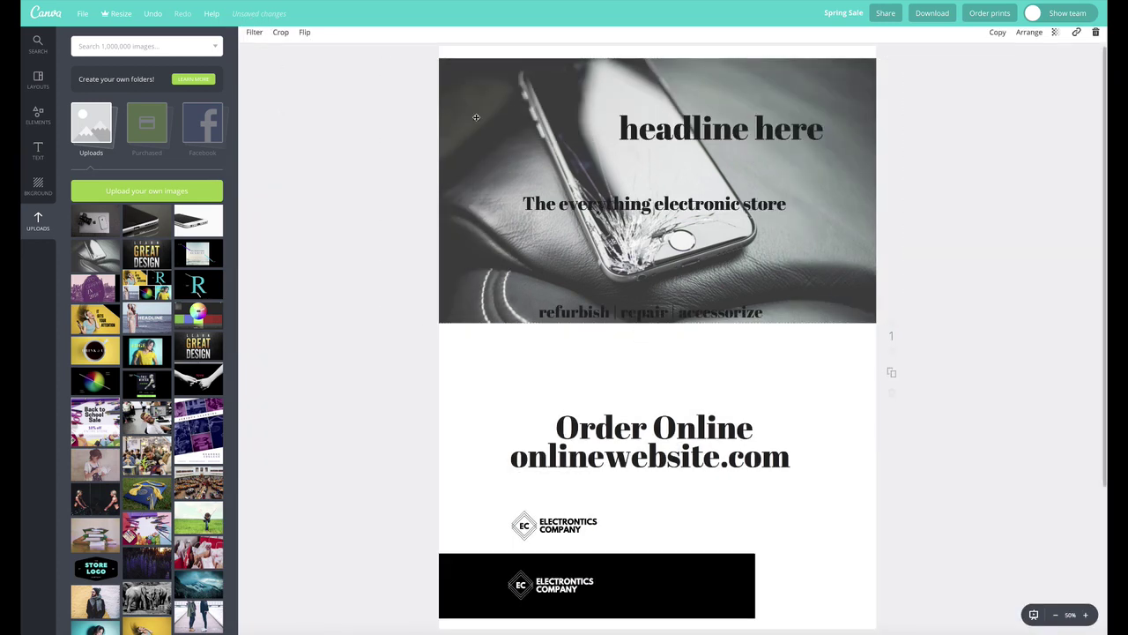
drag(498, 114, 499, 101)
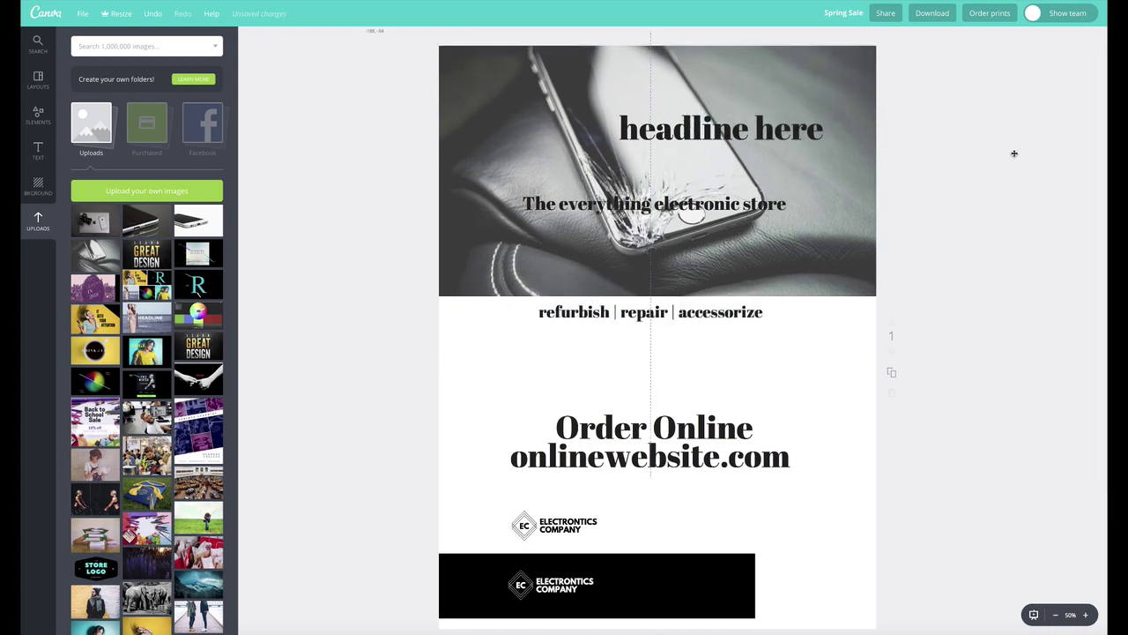
Move the headline down to the photo's lower edge and set its font size to 64.
drag(668, 133, 526, 287)
click(636, 285)
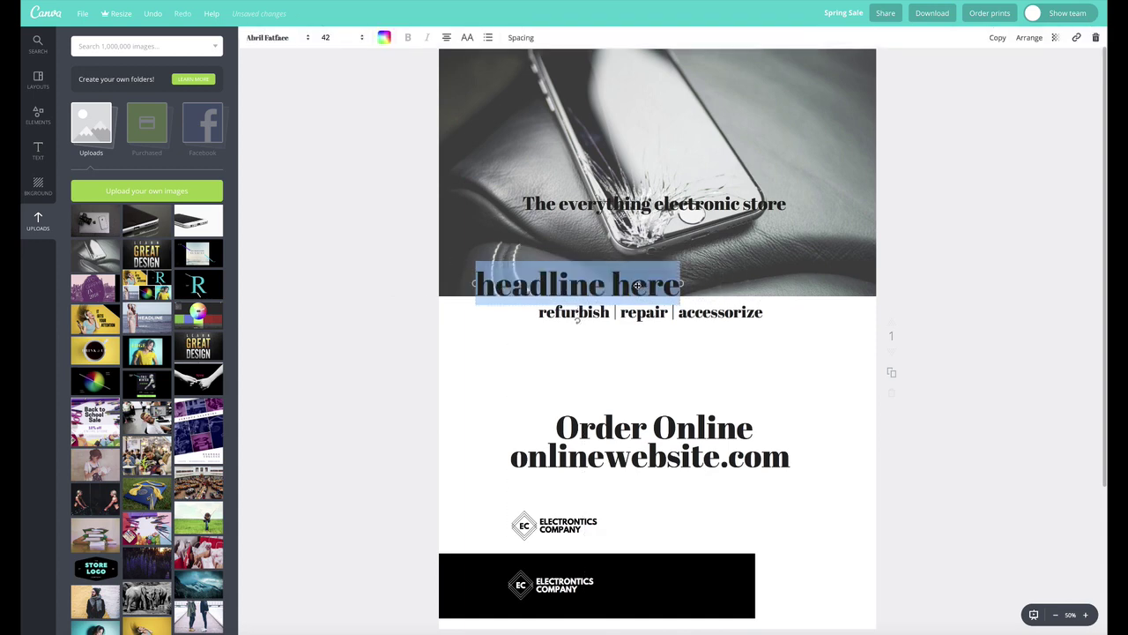
click(326, 38)
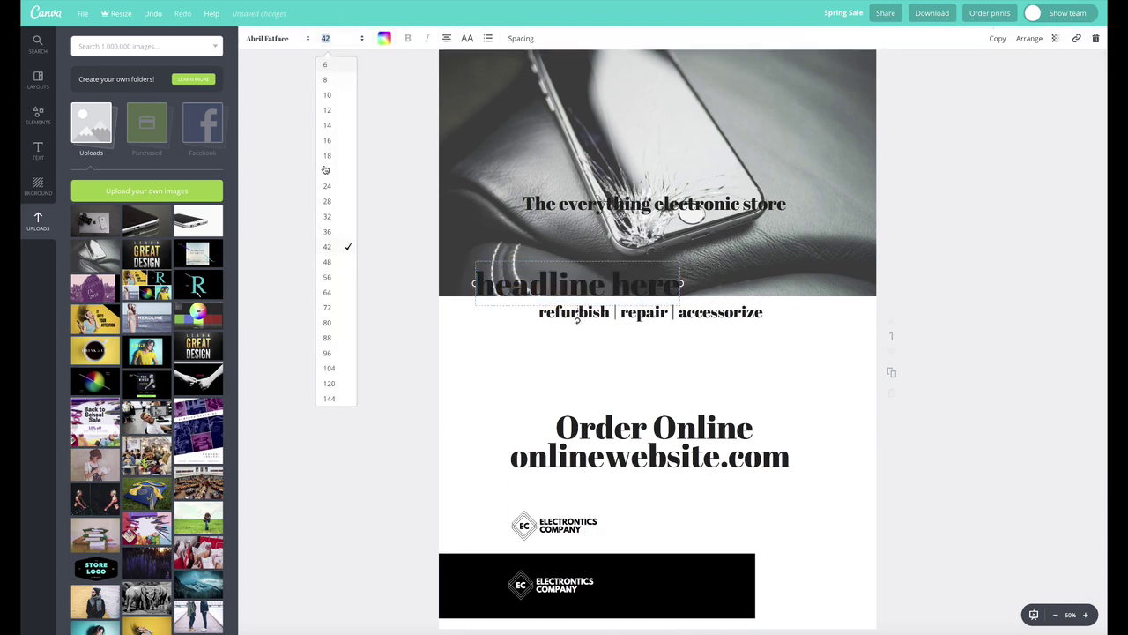
click(327, 292)
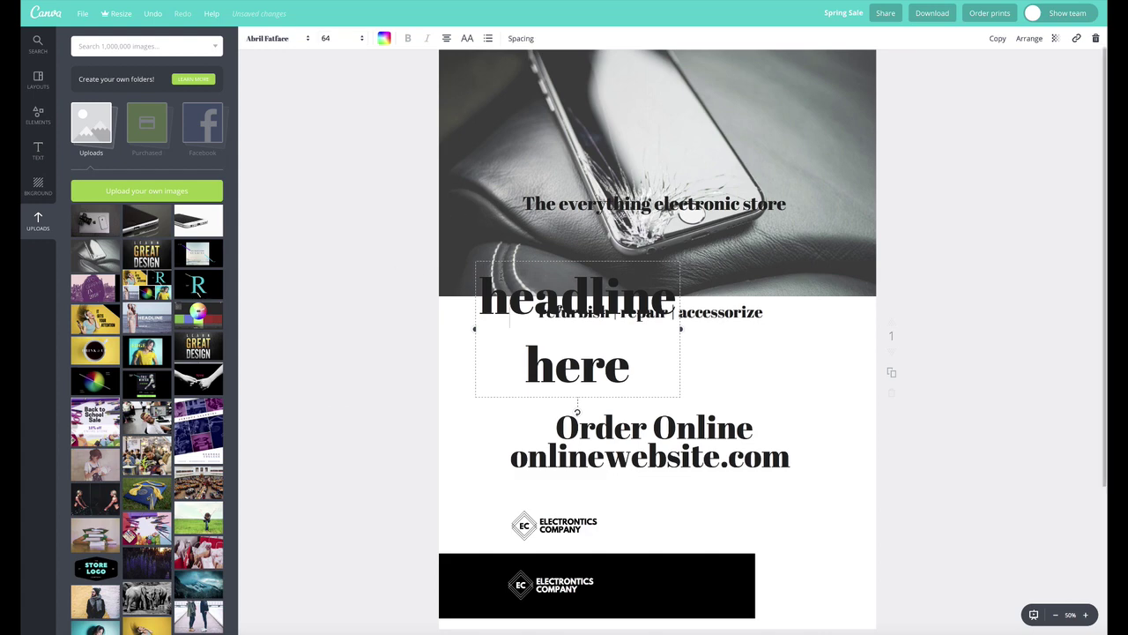
Convert the whole headline to uppercase.
drag(487, 286, 648, 361)
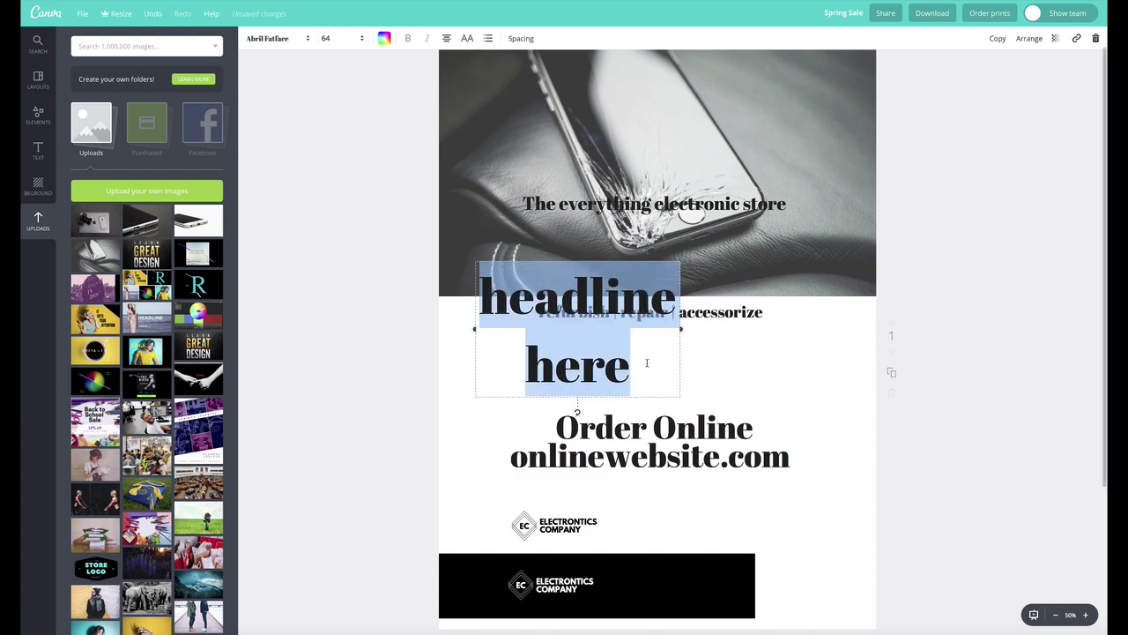
click(467, 38)
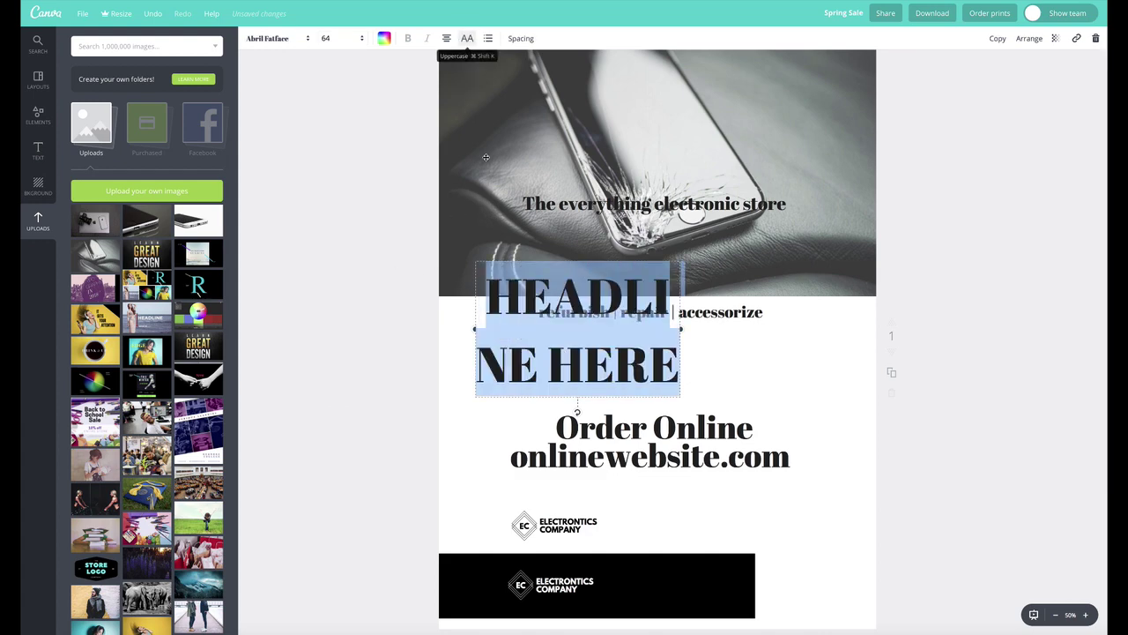
key(Escape)
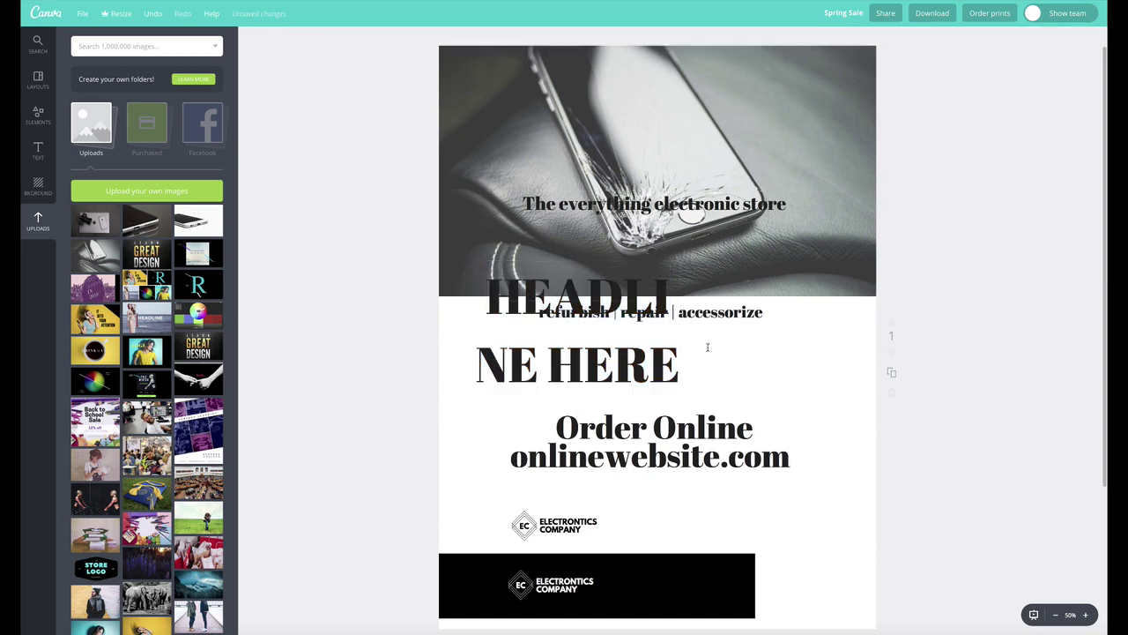
Widen the headline's text box so it fits on one line and centre it over the photo's lower edge.
click(706, 317)
click(698, 362)
click(672, 371)
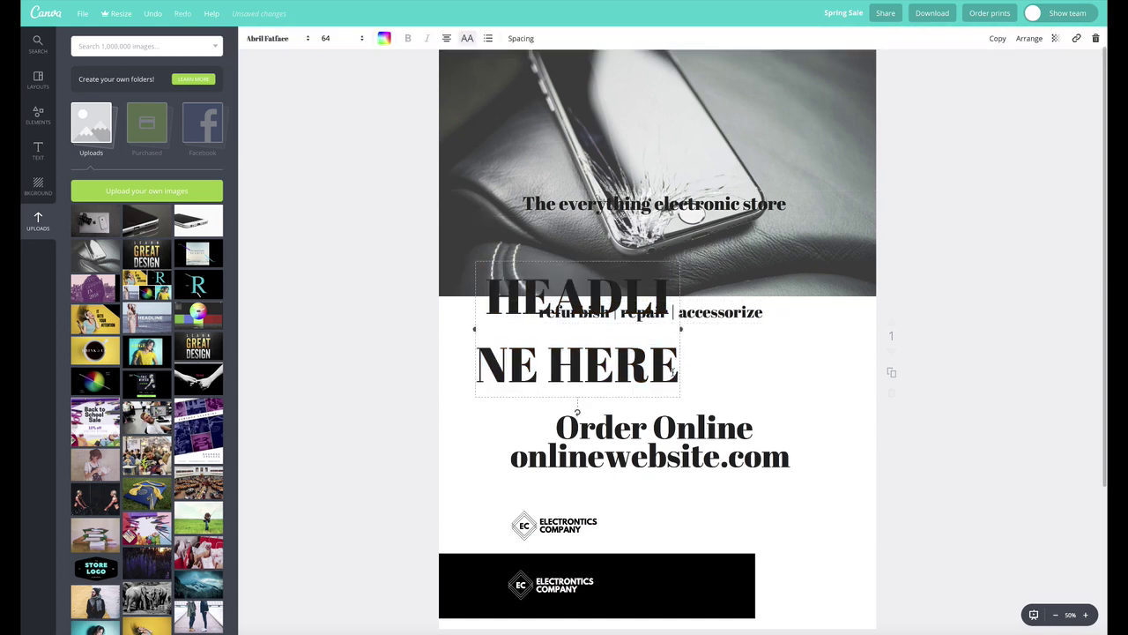
click(682, 330)
drag(682, 327, 879, 322)
drag(679, 344, 650, 325)
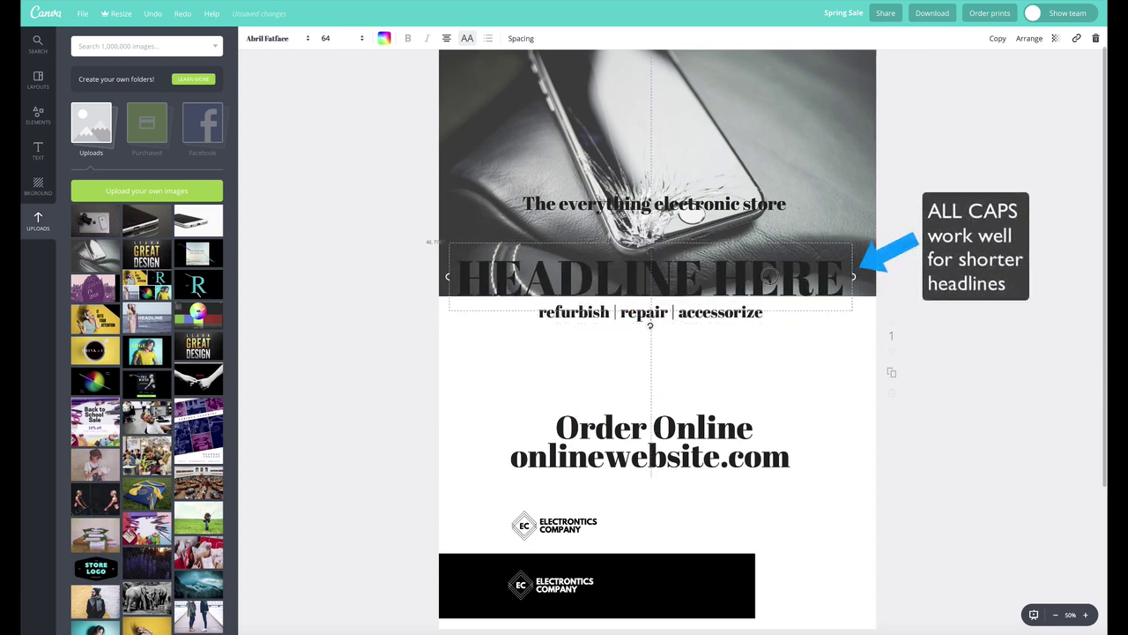
Colour the headline white and nudge it to line up with the page centre.
double_click(769, 274)
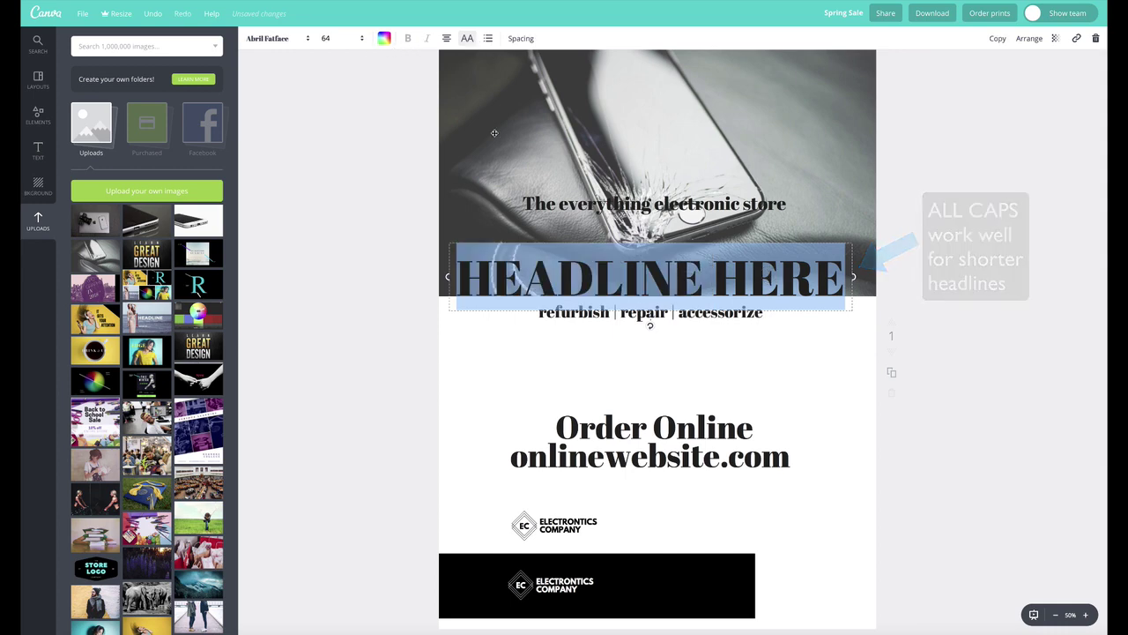
click(384, 39)
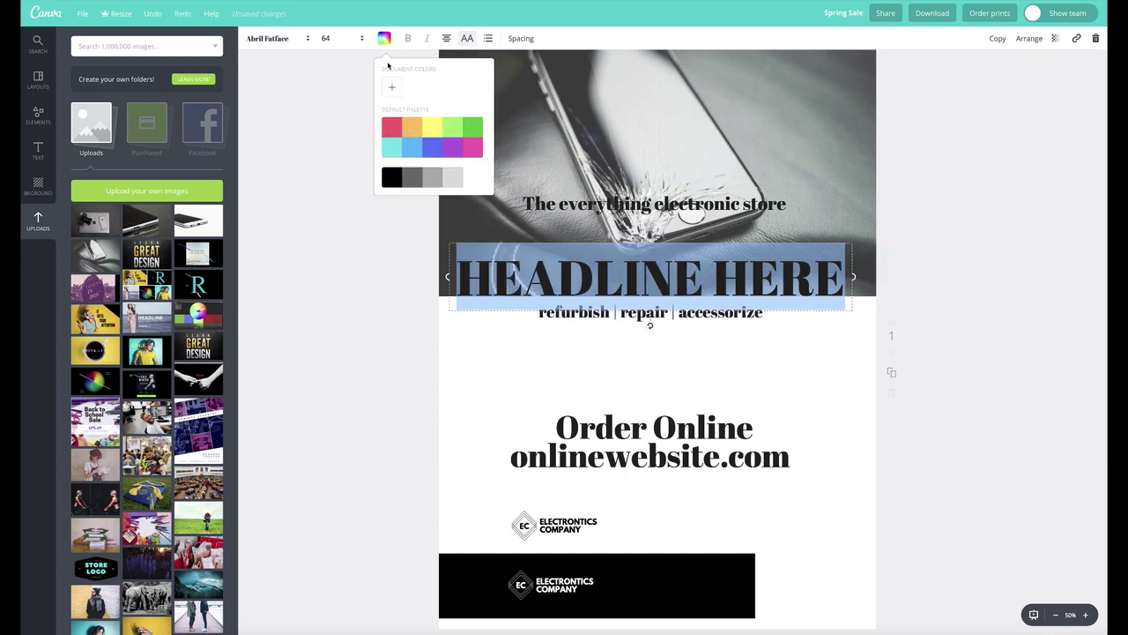
click(452, 177)
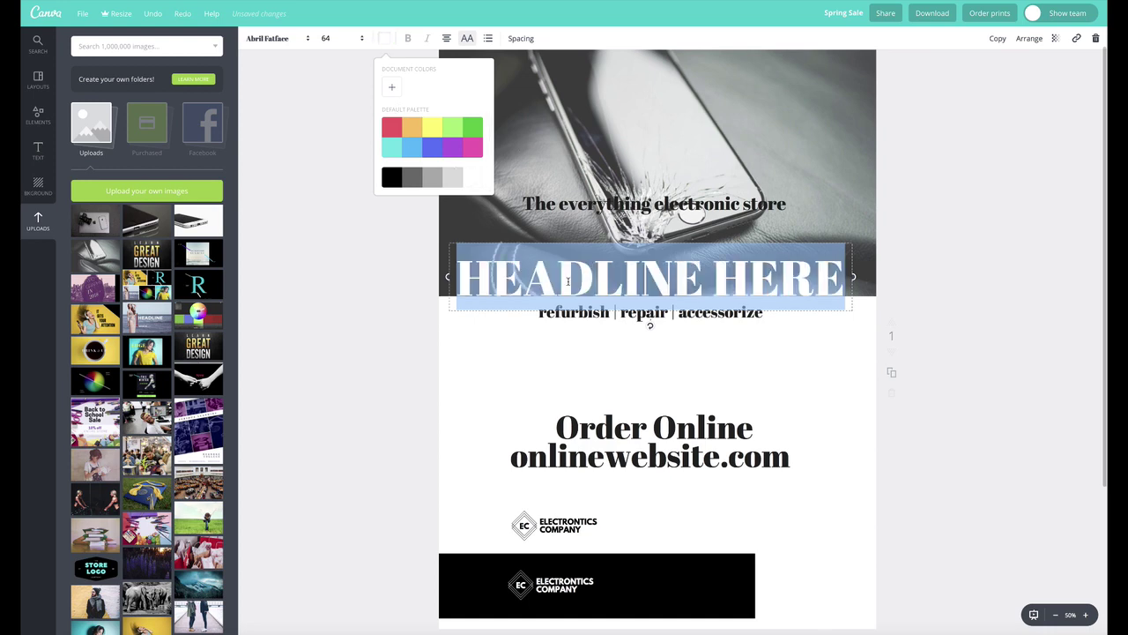
click(368, 286)
drag(603, 280, 604, 275)
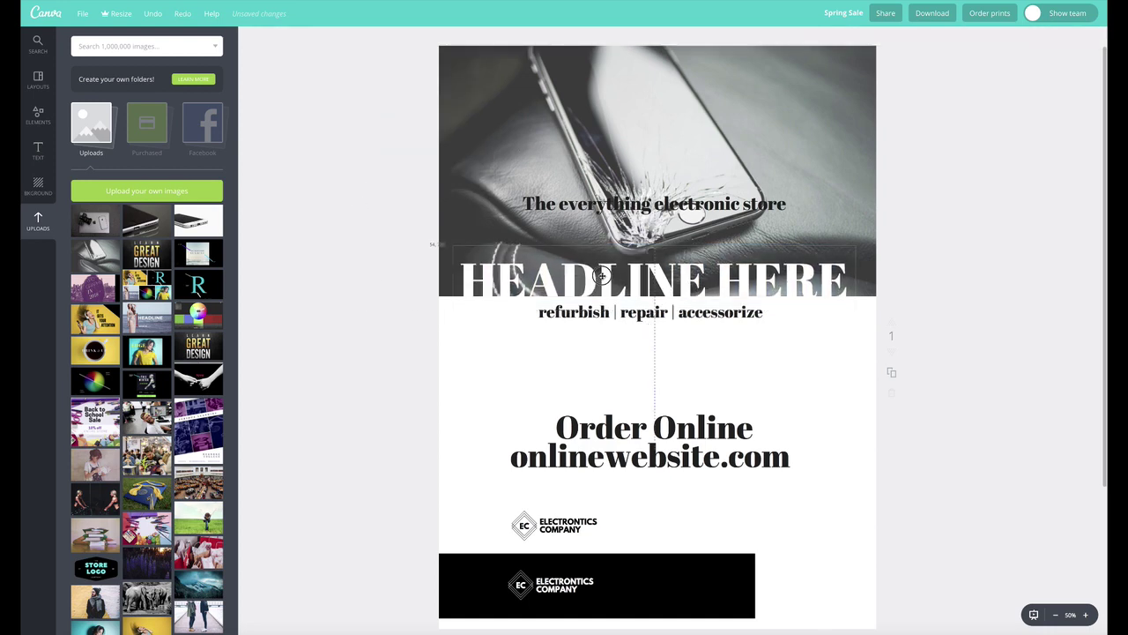
Replace the headline text with "IT DOES NOT HAVE TO BE SAD".
double_click(603, 276)
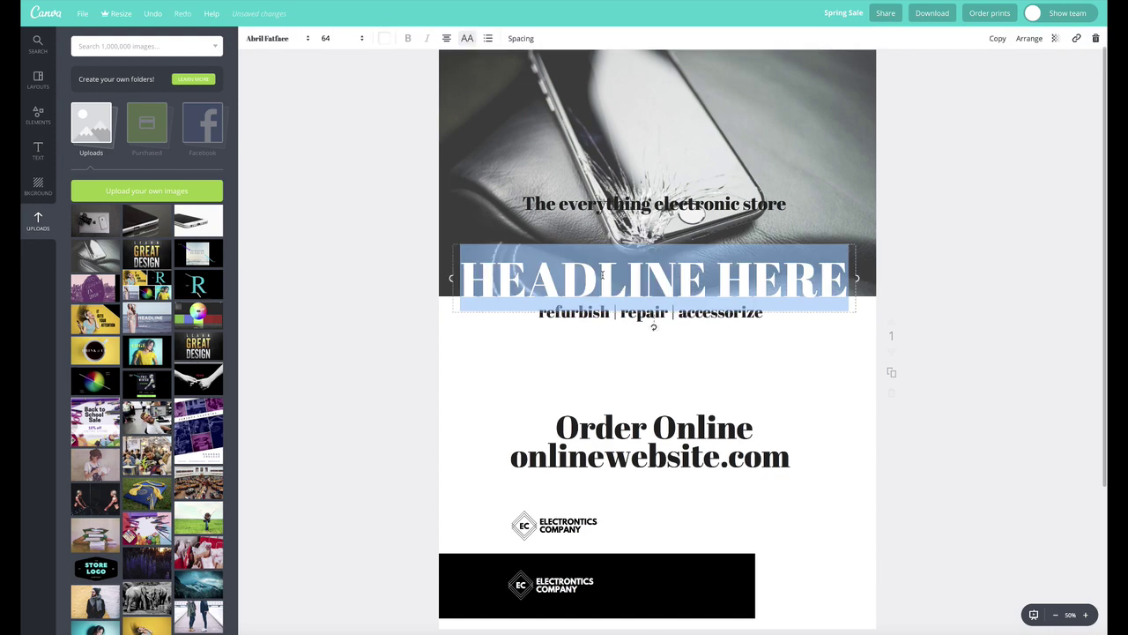
key(BackSpace)
text(IT DOES NOT)
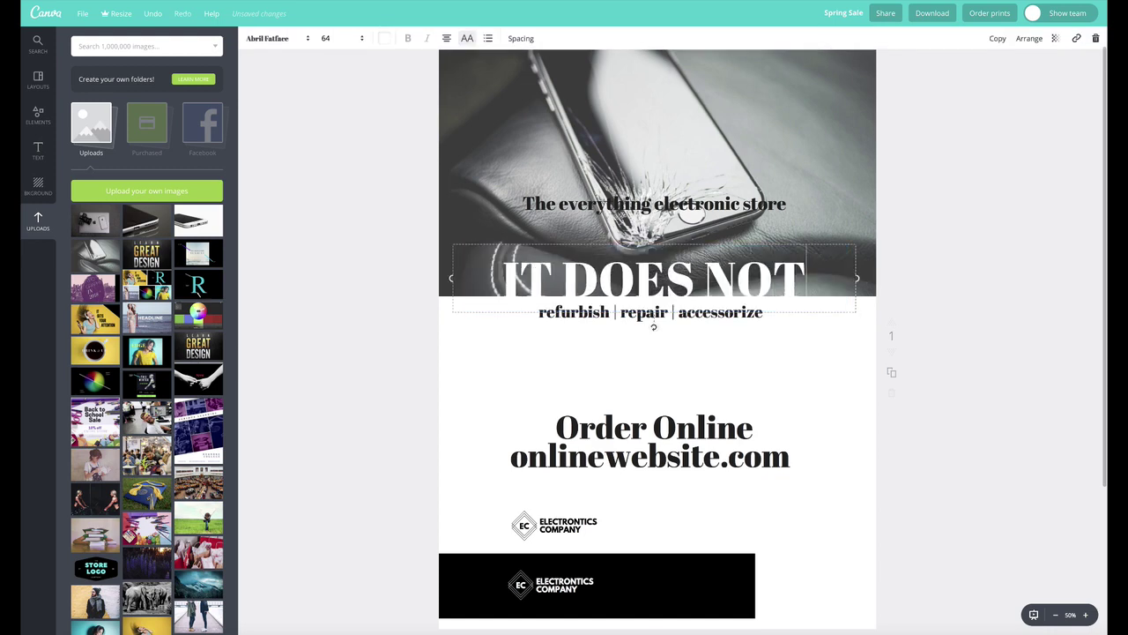
key(Return)
Reduce the whole headline's font size to 42.
drag(500, 279, 804, 280)
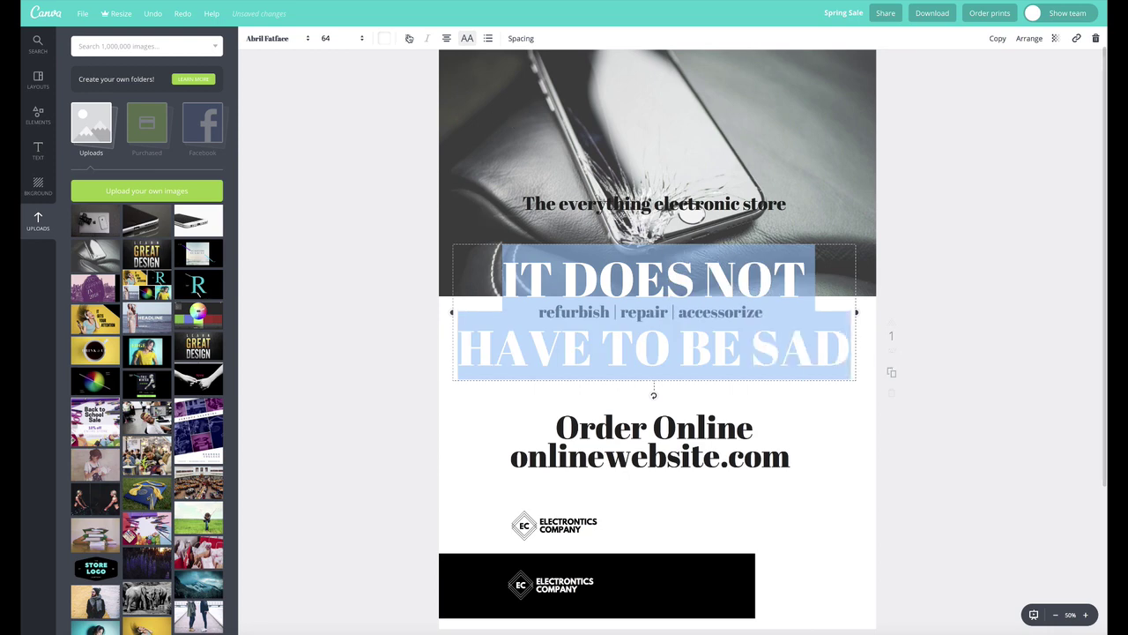
click(345, 40)
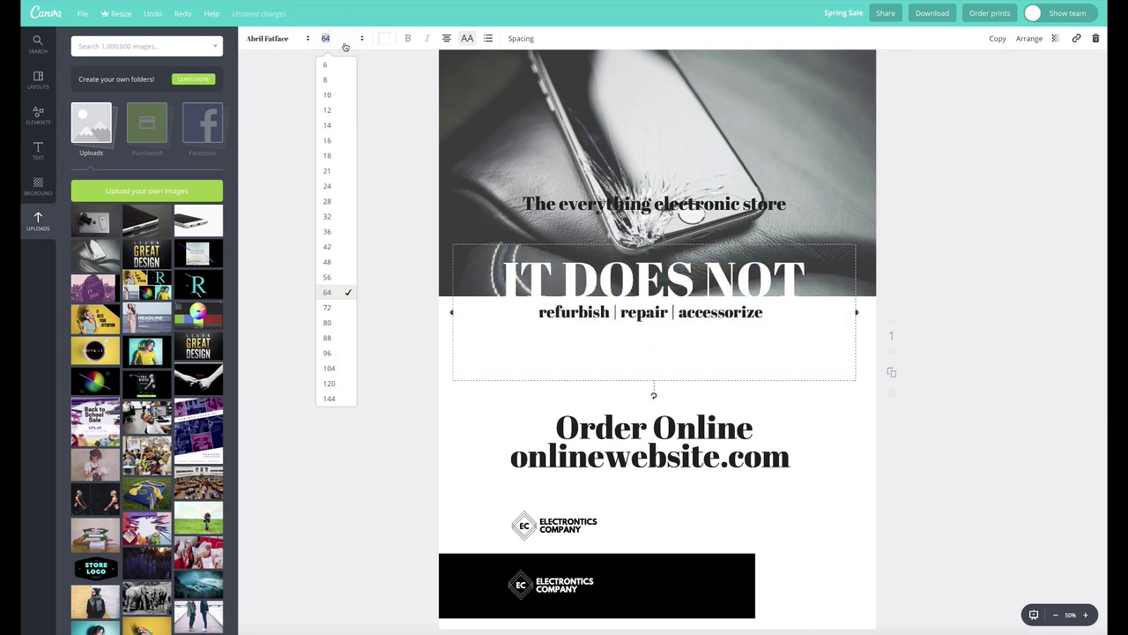
click(334, 250)
click(367, 209)
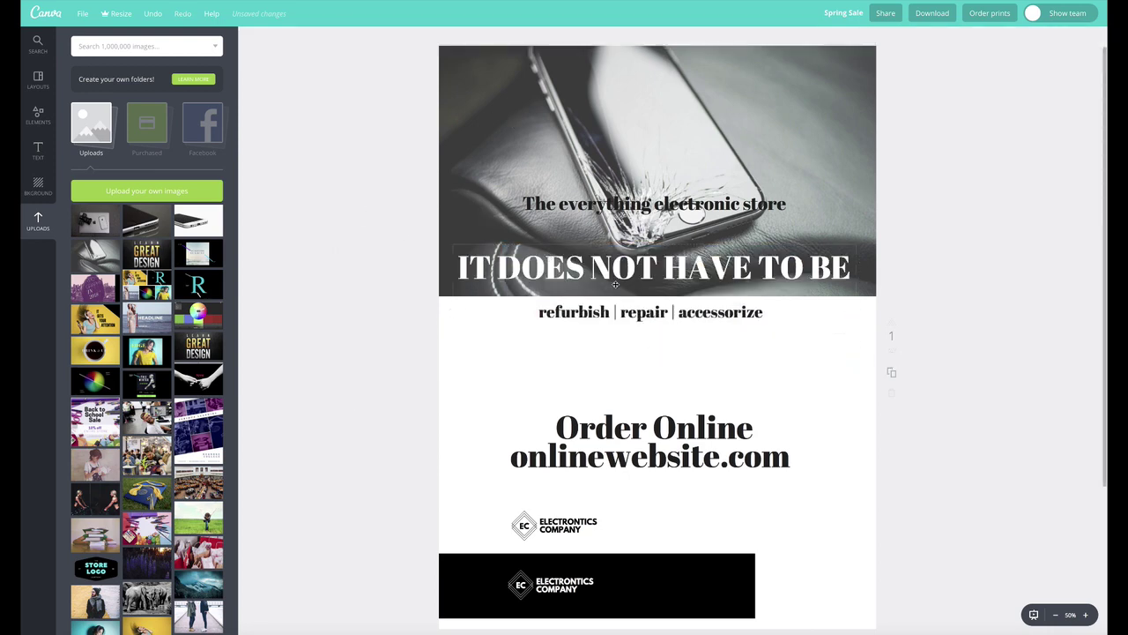
Set the headline's font size to 36 and move it up within the photo's lower part.
double_click(790, 270)
click(584, 269)
key(ctrl+a)
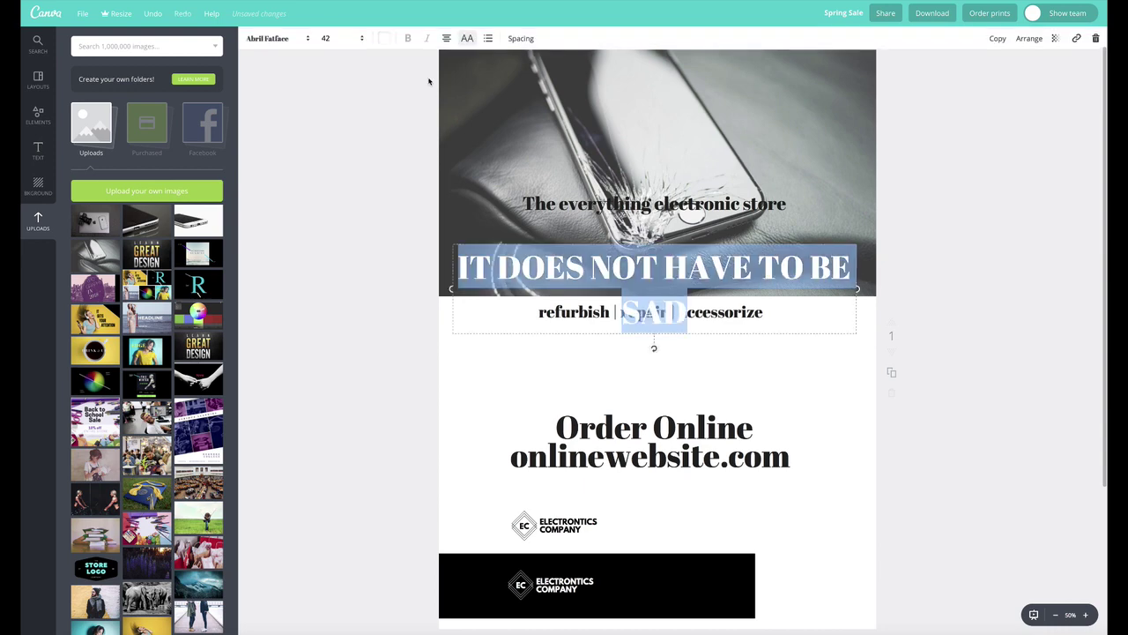
click(337, 41)
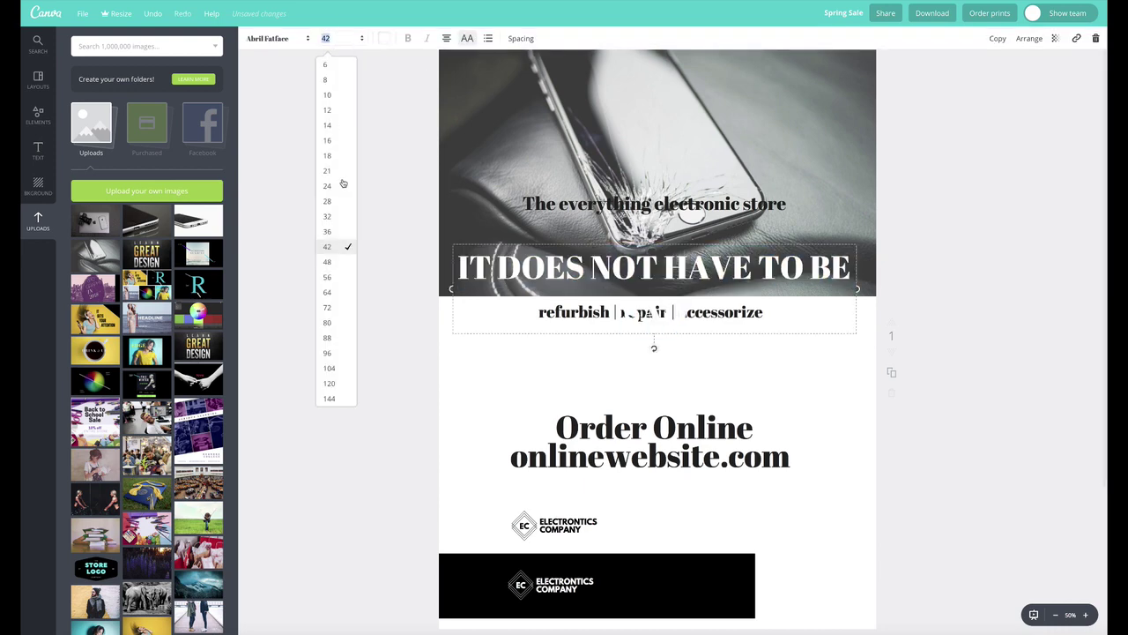
click(356, 226)
mouse_move(749, 263)
mouse_down()
mouse_move(751, 282)
mouse_move(757, 248)
mouse_up()
Insert the word "SO" before "SAD" in the headline.
double_click(757, 248)
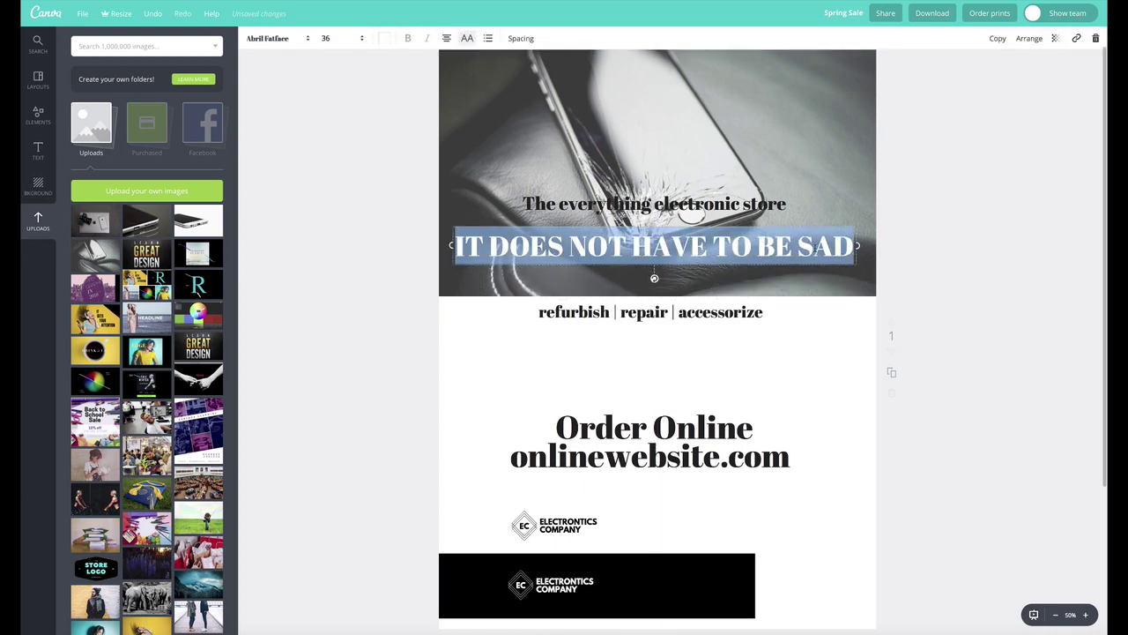
click(797, 246)
text(SO)
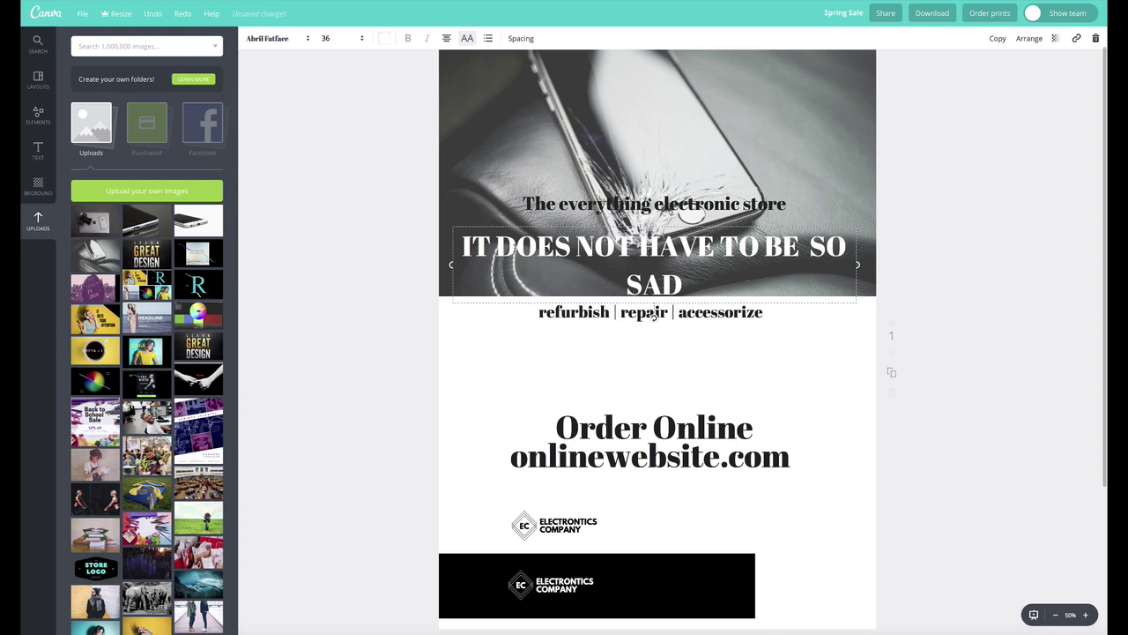
Break the headline onto a second line before "TO BE" and reduce its line height to 0.87.
click(720, 247)
key(Return)
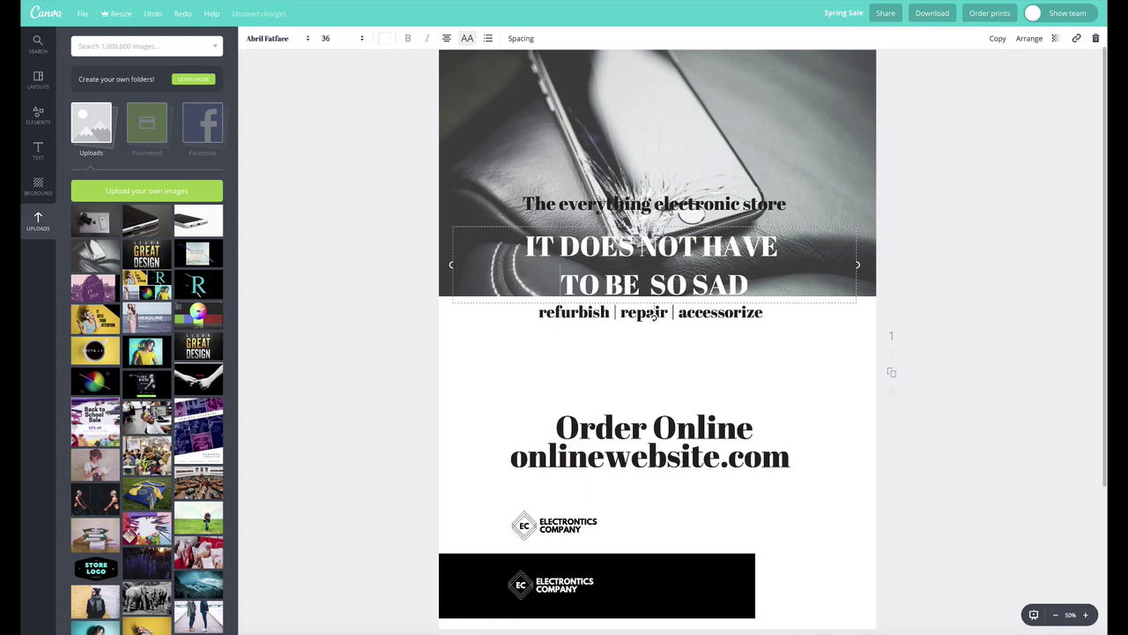
key(shift+End)
click(522, 39)
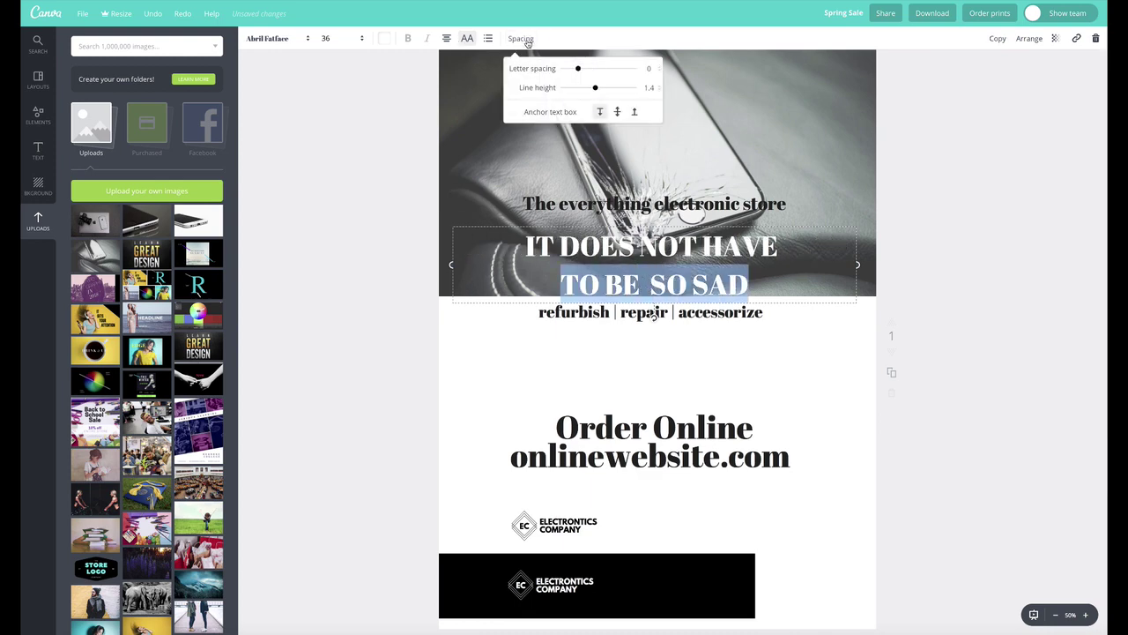
drag(595, 87, 578, 87)
key(Right)
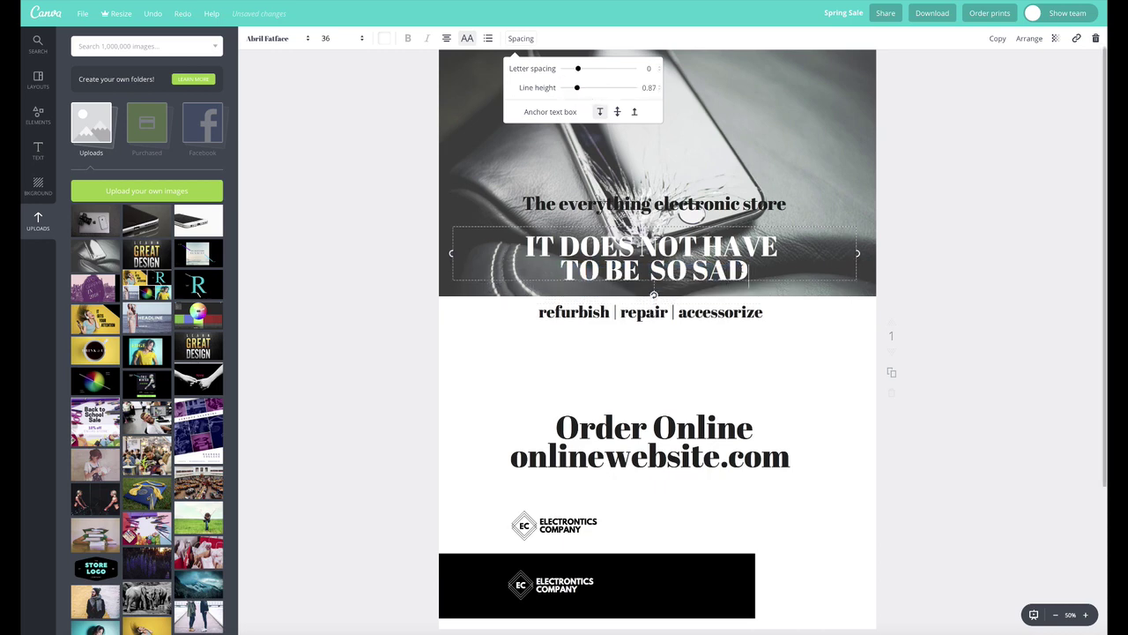
Set the whole two-line headline's font size to 56.
drag(748, 275, 639, 273)
click(529, 247)
drag(527, 248, 777, 273)
click(352, 39)
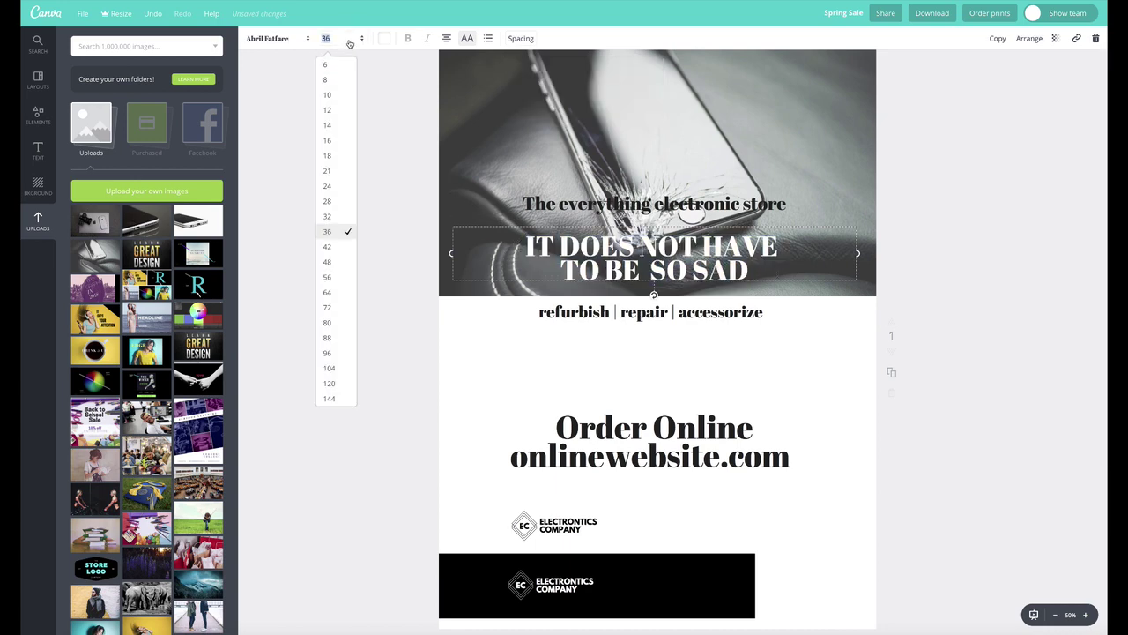
click(340, 277)
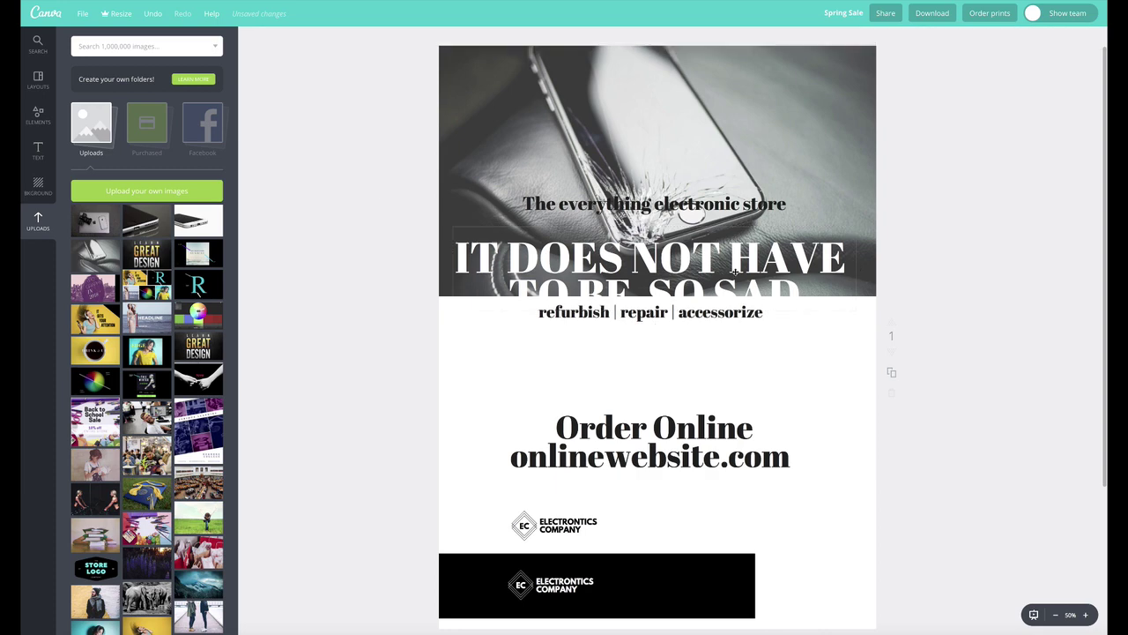
Move the "The everything electronic store" and "refurbish | repair | accessorize" lines down off the photo and shift the headline slightly up.
drag(715, 188, 701, 394)
drag(710, 315, 767, 504)
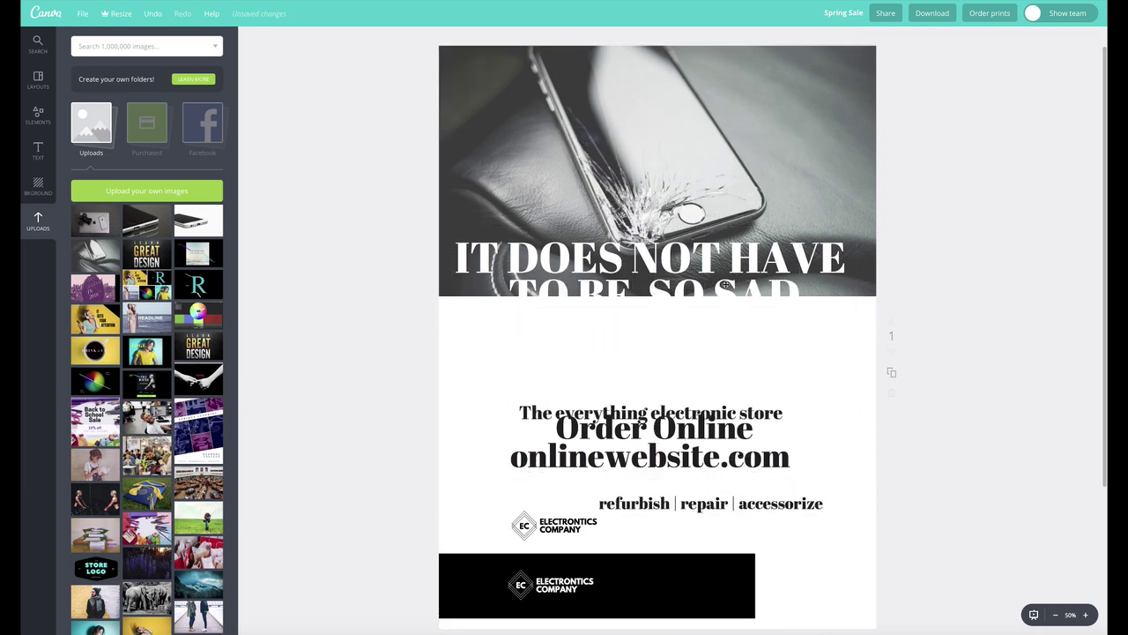
drag(724, 283, 718, 255)
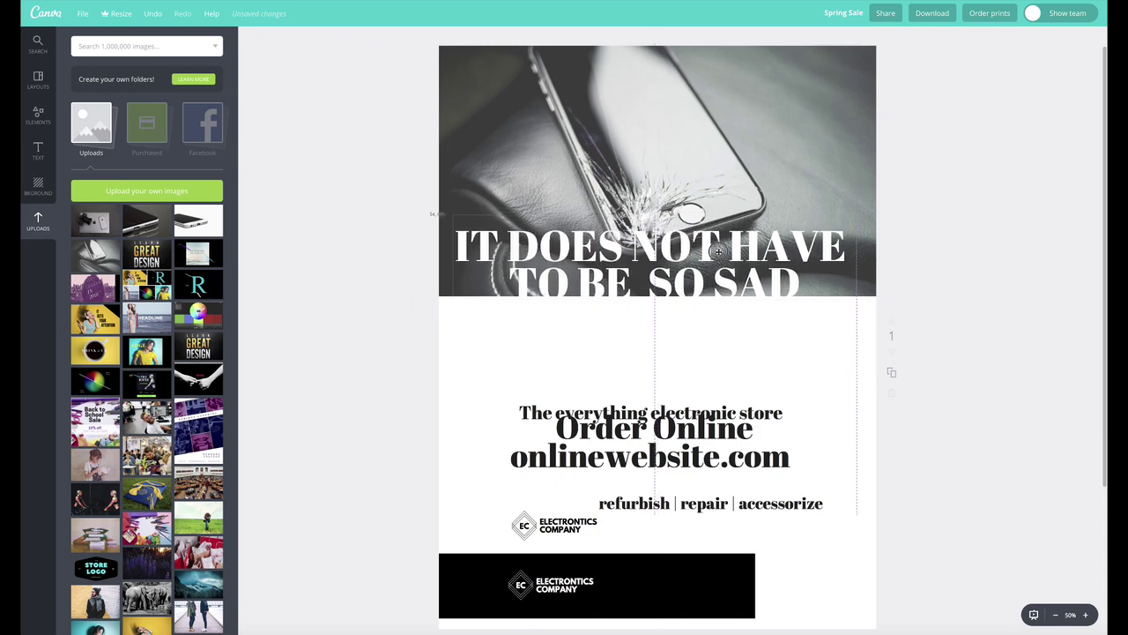
Change the font of the whole headline to League Spartan.
double_click(789, 277)
click(790, 278)
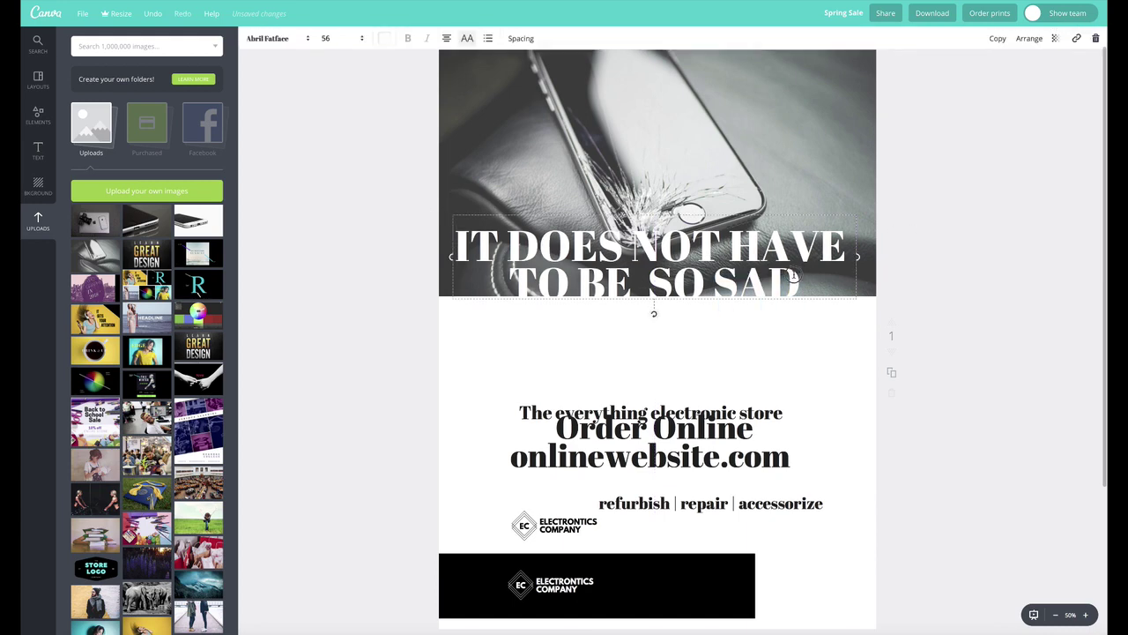
drag(460, 249, 661, 252)
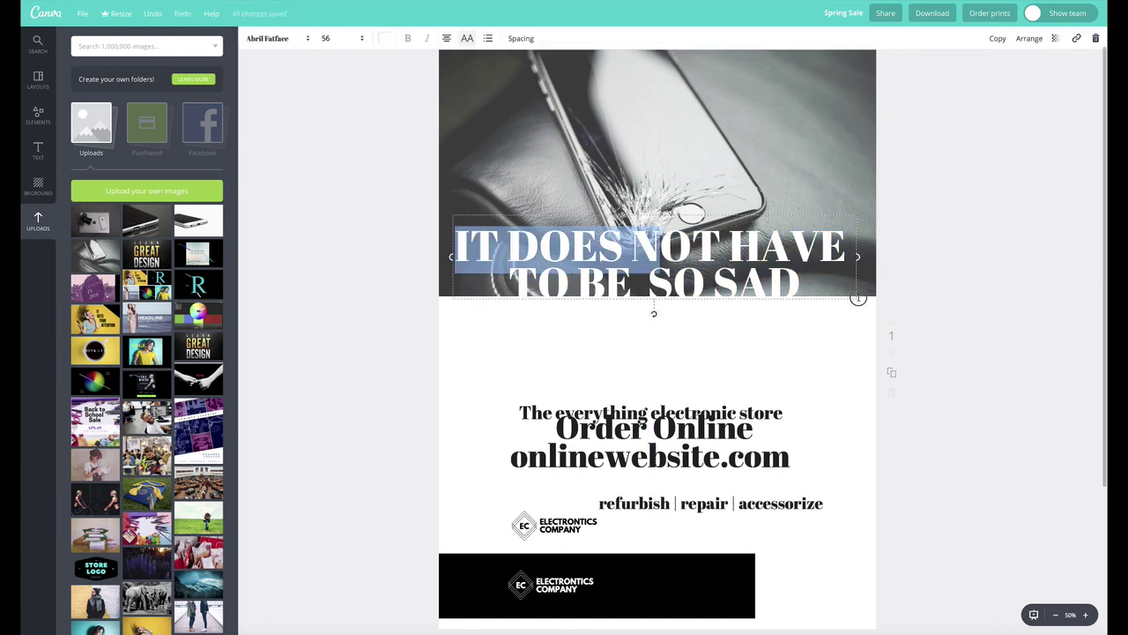
drag(797, 277, 655, 312)
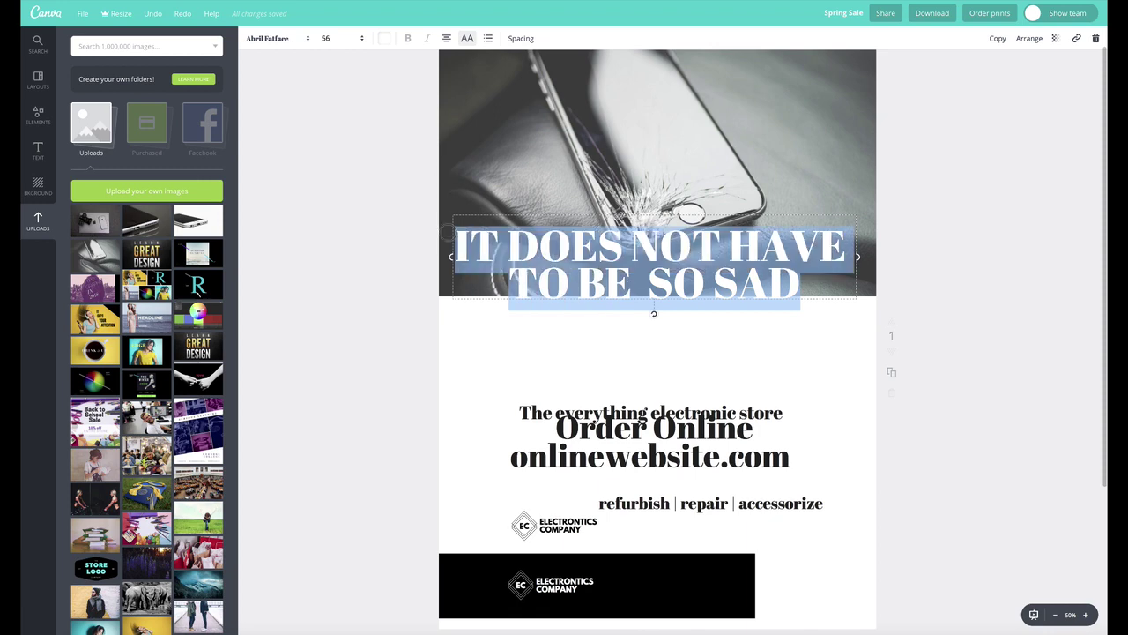
click(287, 41)
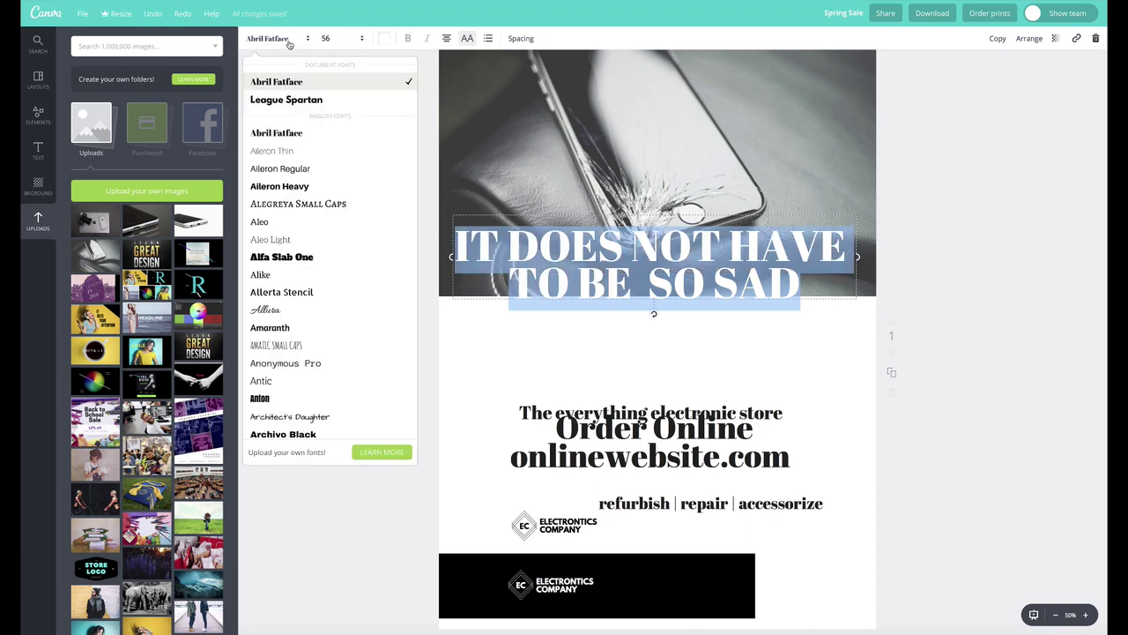
click(287, 99)
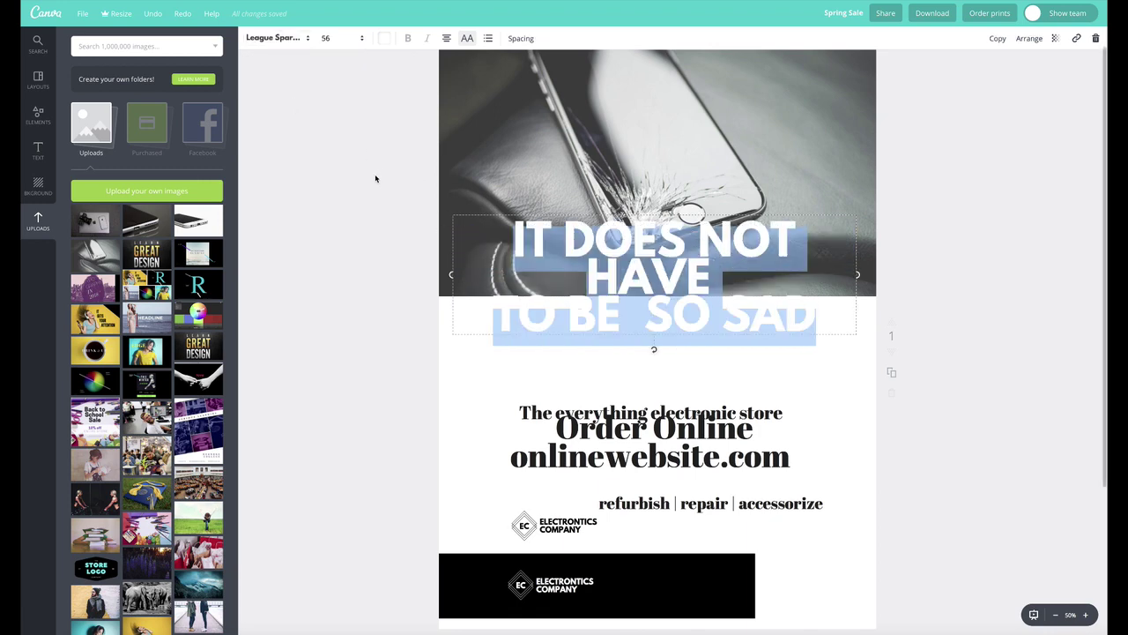
click(375, 178)
Widen the headline's text box so it fits on two lines and set its font size to 48.
click(550, 239)
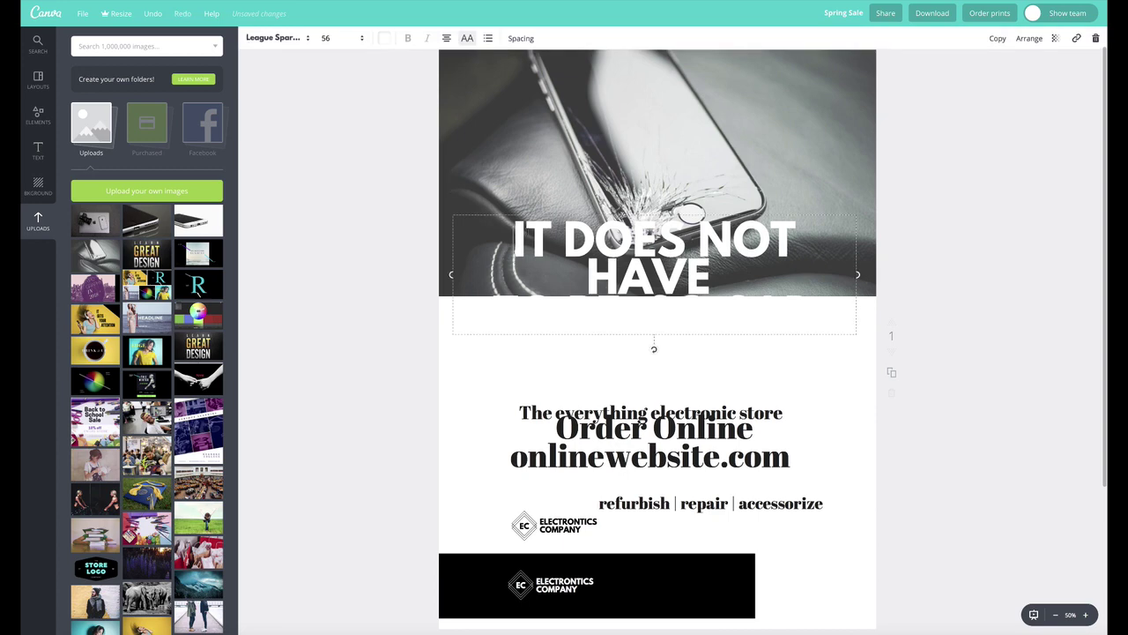
drag(856, 275, 907, 272)
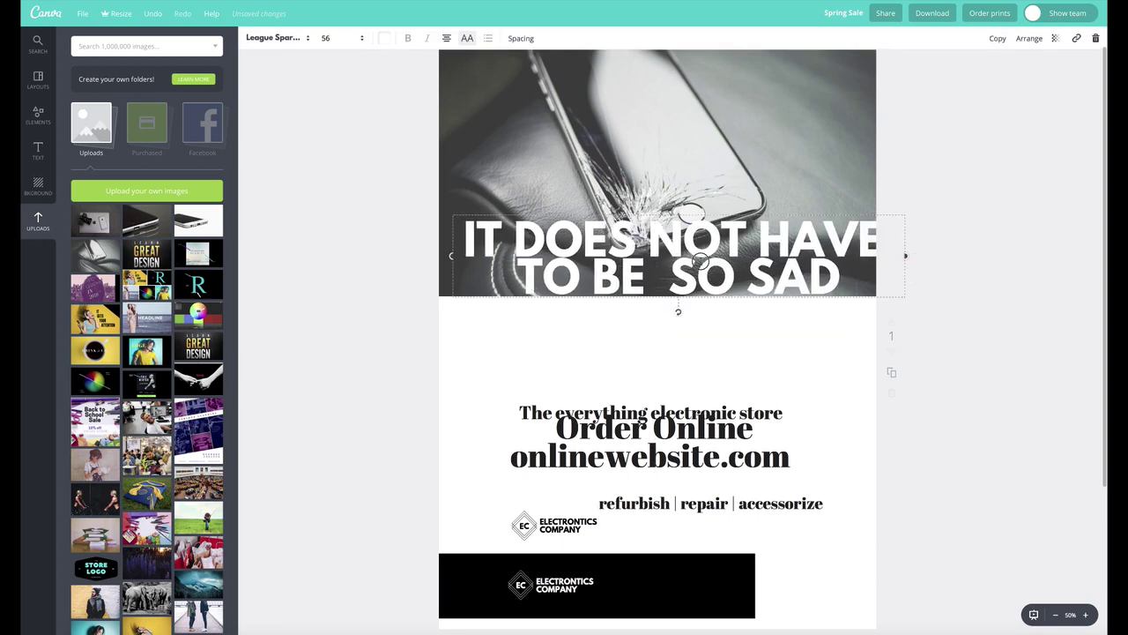
drag(697, 280, 840, 280)
triple_click(461, 244)
click(335, 42)
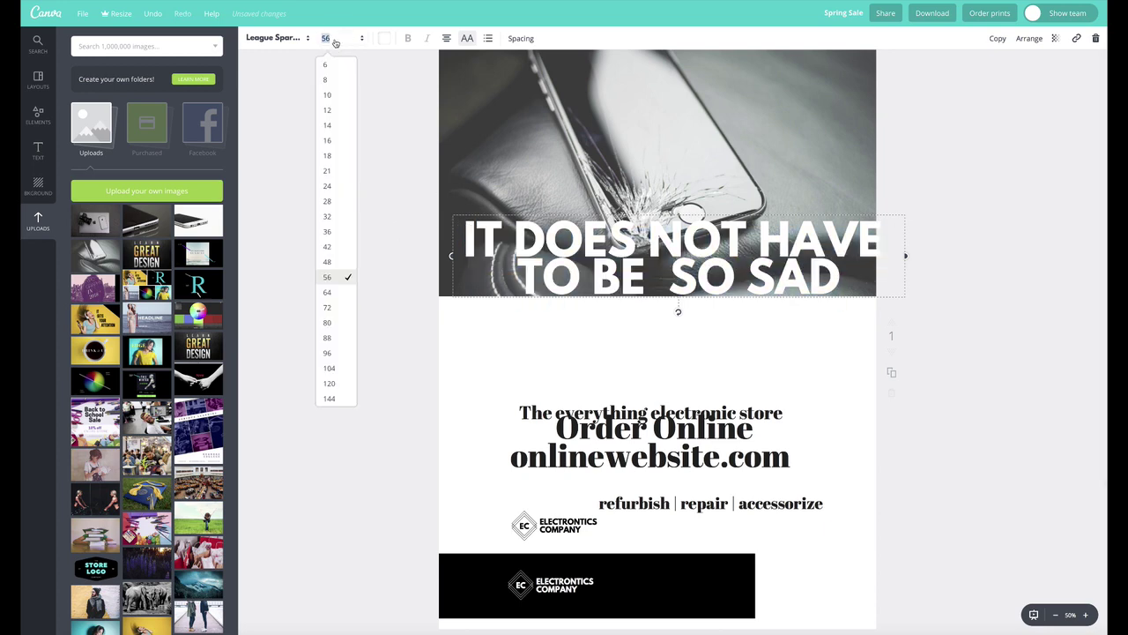
click(327, 262)
Tighten the headline's letter spacing with a slightly larger line height, and center it horizontally over the photo's lower edge.
triple_click(614, 264)
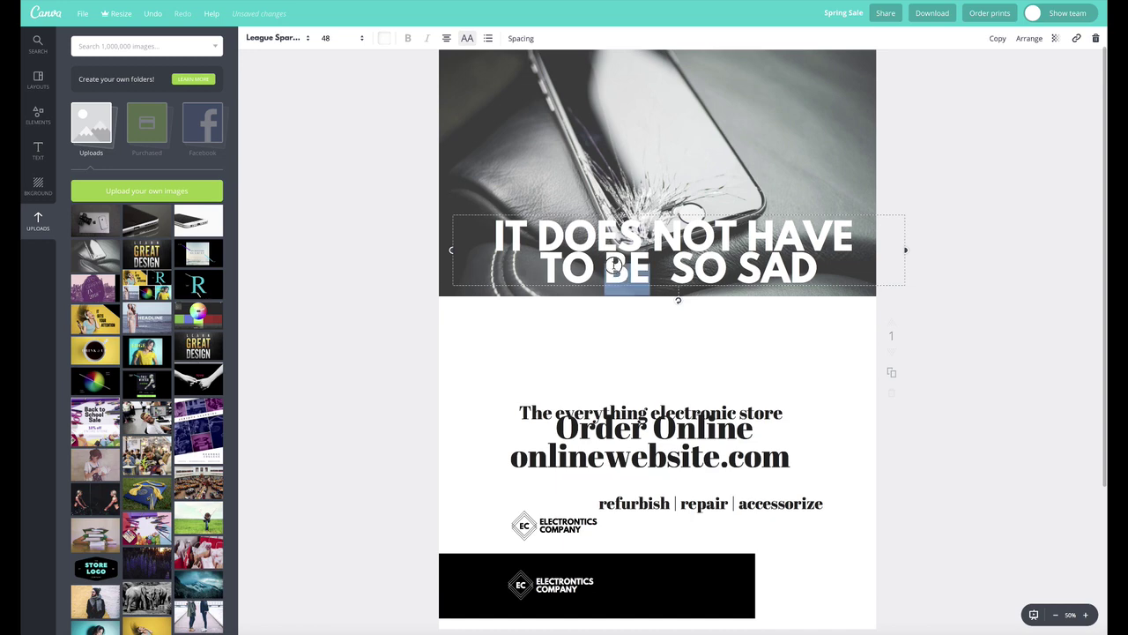
drag(499, 224, 844, 282)
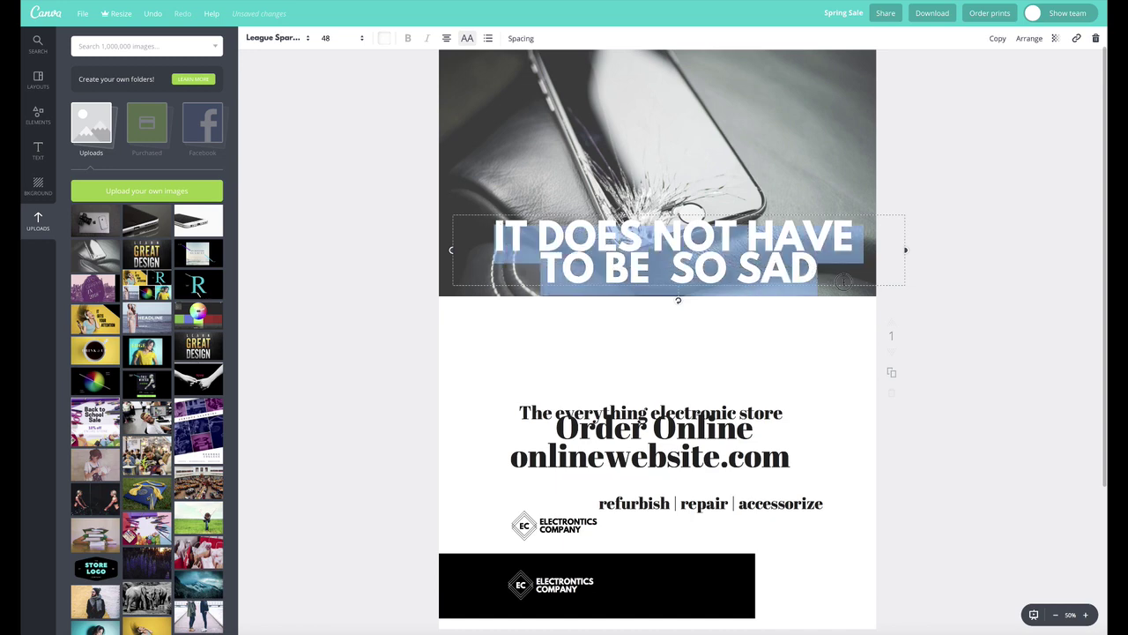
click(521, 38)
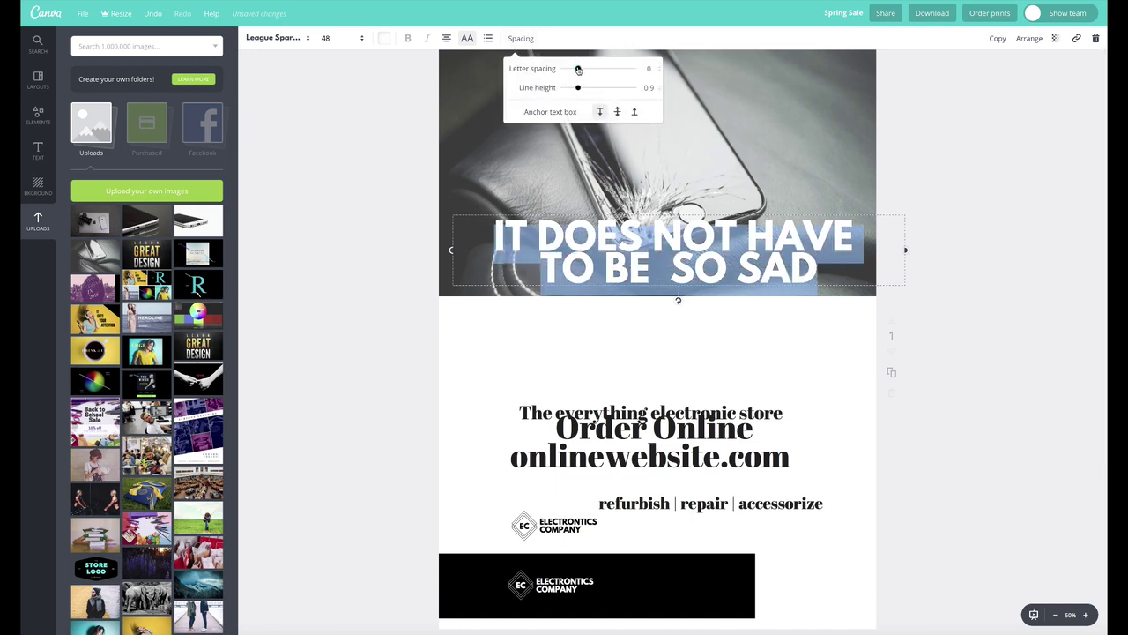
drag(578, 69, 582, 87)
click(376, 164)
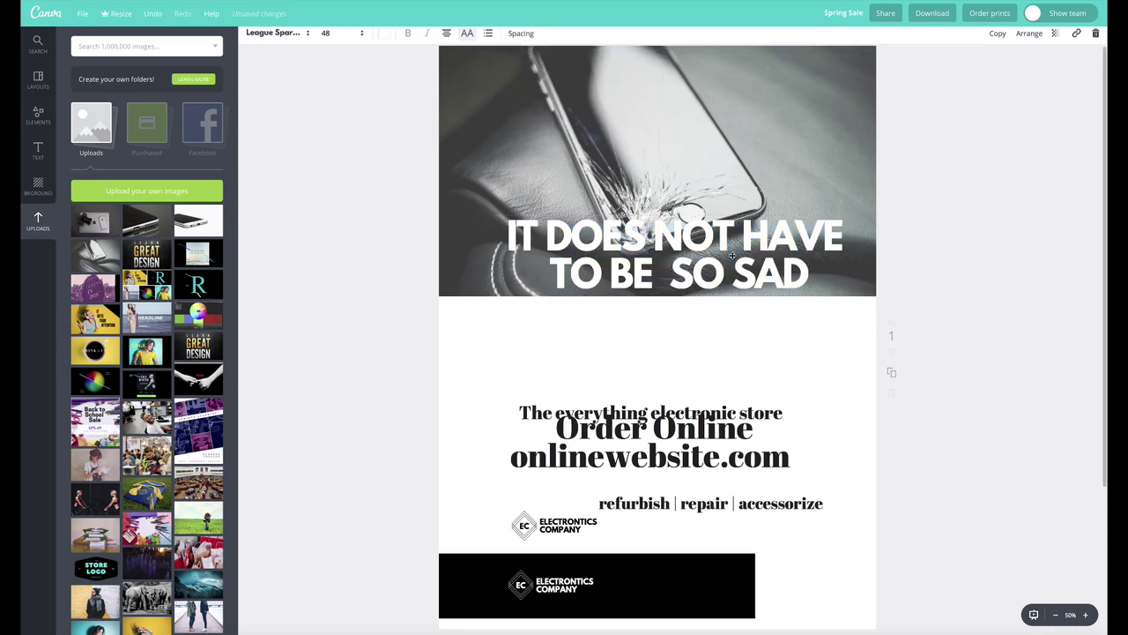
drag(731, 255, 752, 267)
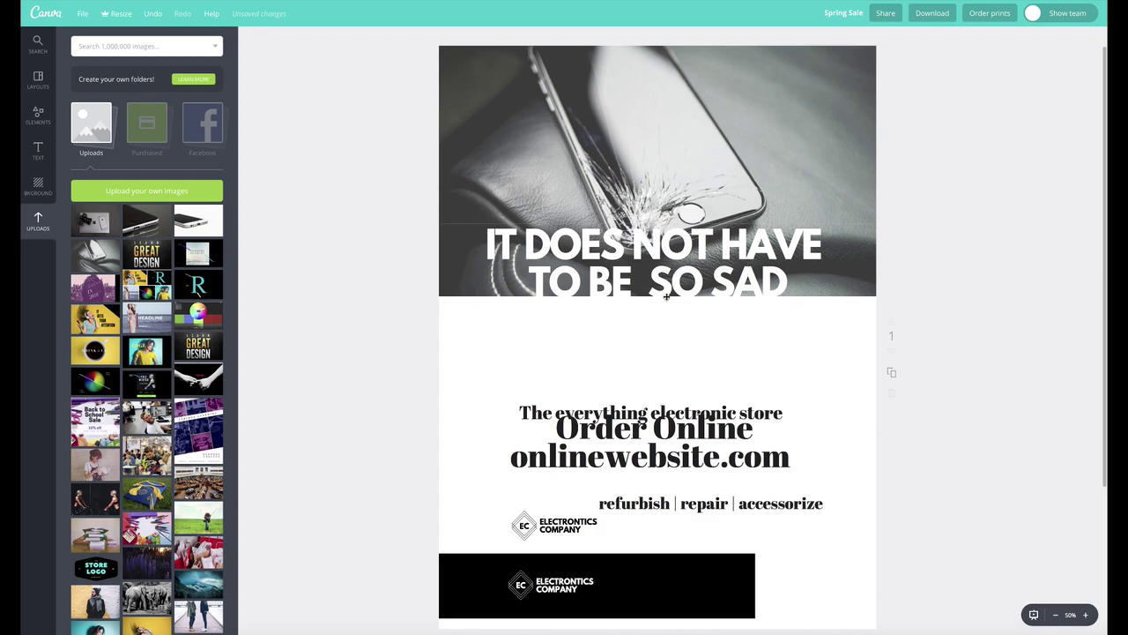
Recrop the cracked-phone photo, shifting the image up and enlarging it within its frame so the phone sits above the headline.
click(670, 167)
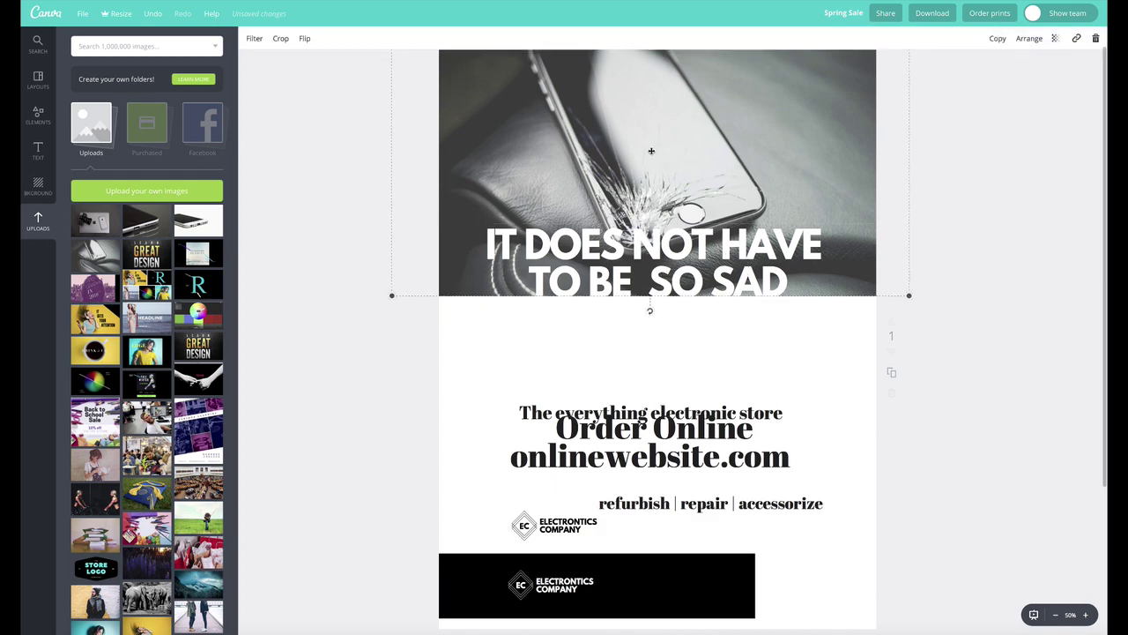
double_click(606, 131)
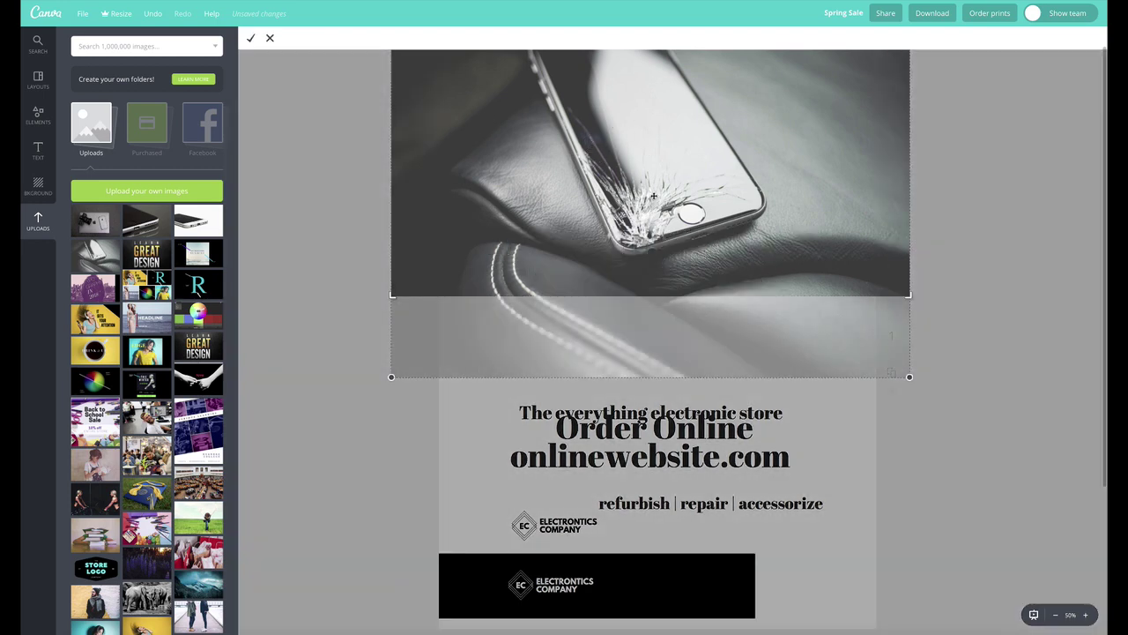
drag(655, 203, 656, 167)
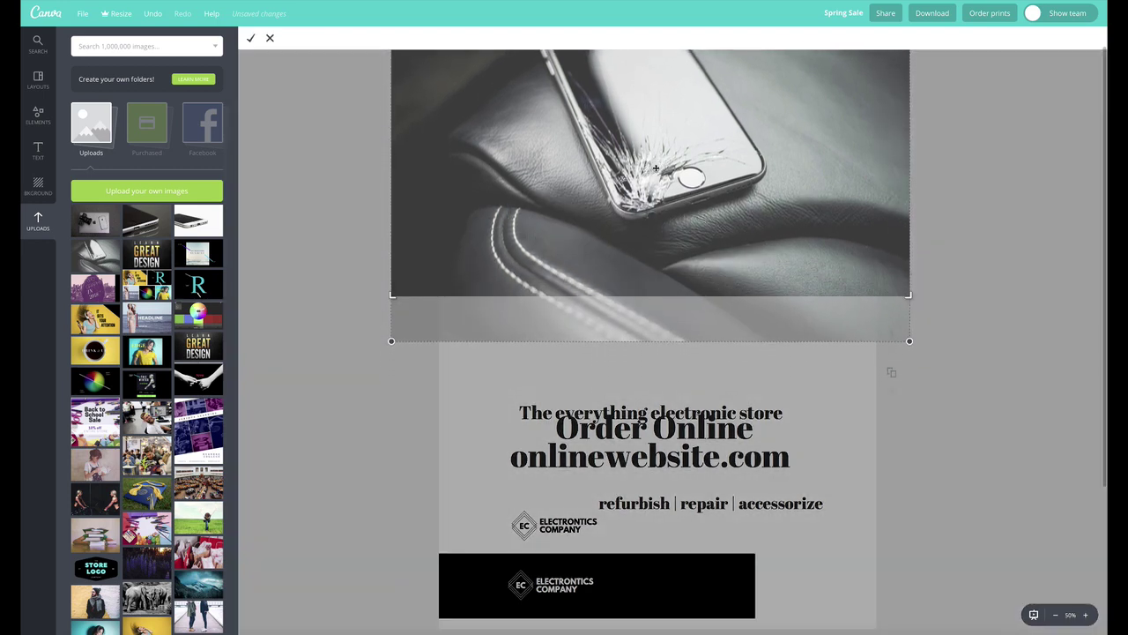
drag(926, 350, 956, 362)
mouse_move(790, 224)
mouse_down()
mouse_move(784, 206)
mouse_move(779, 224)
mouse_up()
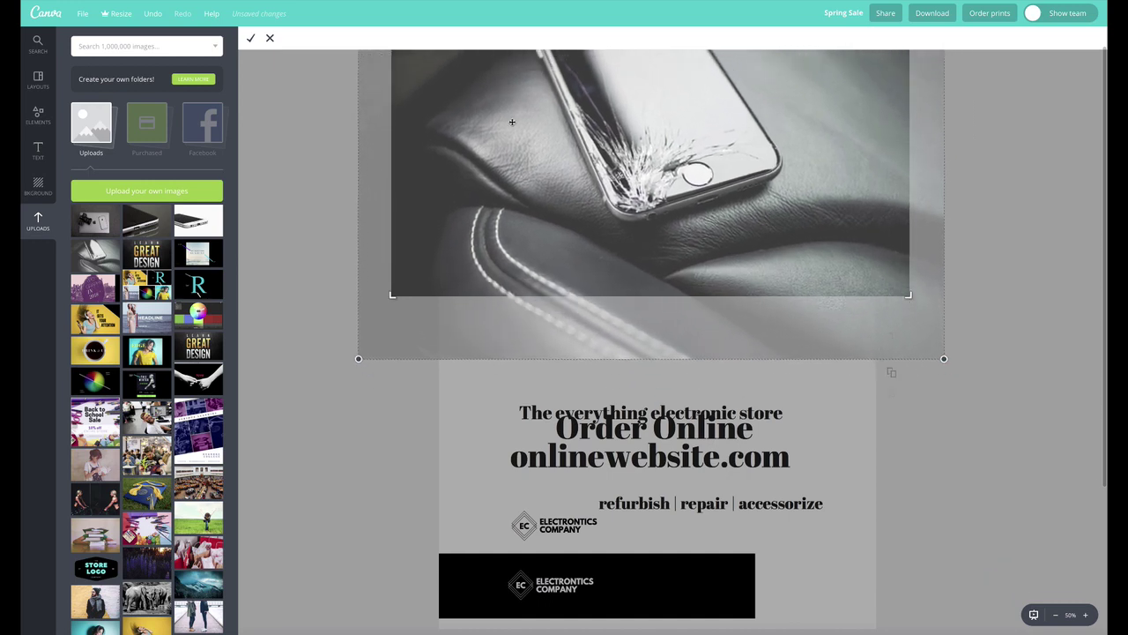
click(253, 39)
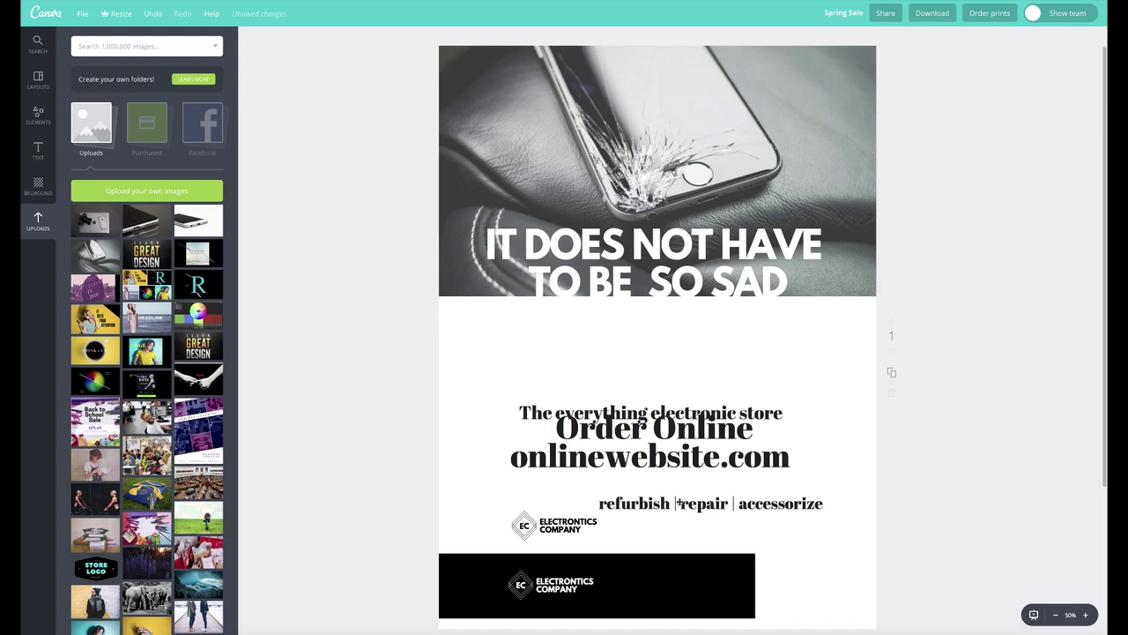
Center the "refurbish | repair | accessorize" line just below the photo and change its font to Aleo Light.
drag(679, 503, 626, 330)
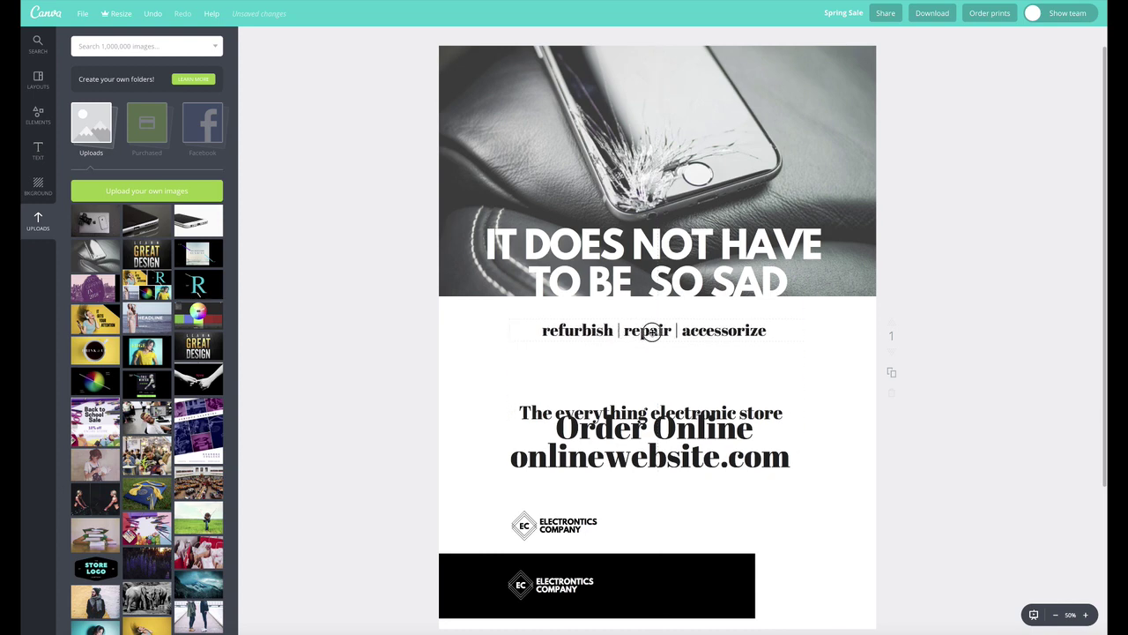
double_click(650, 327)
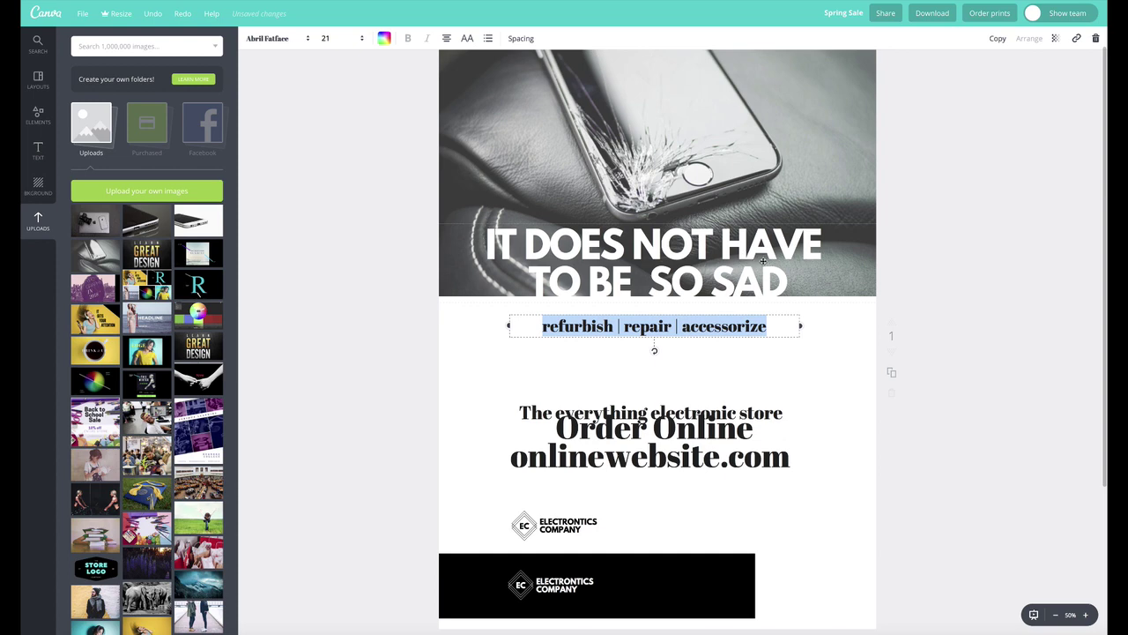
click(618, 326)
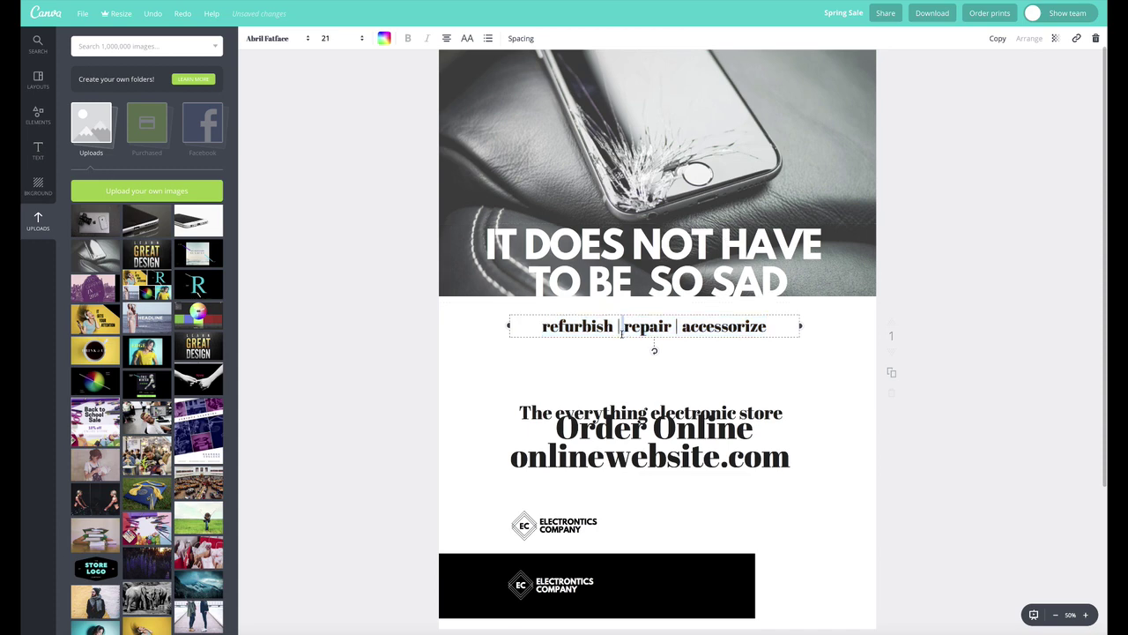
key(ctrl+a)
click(301, 39)
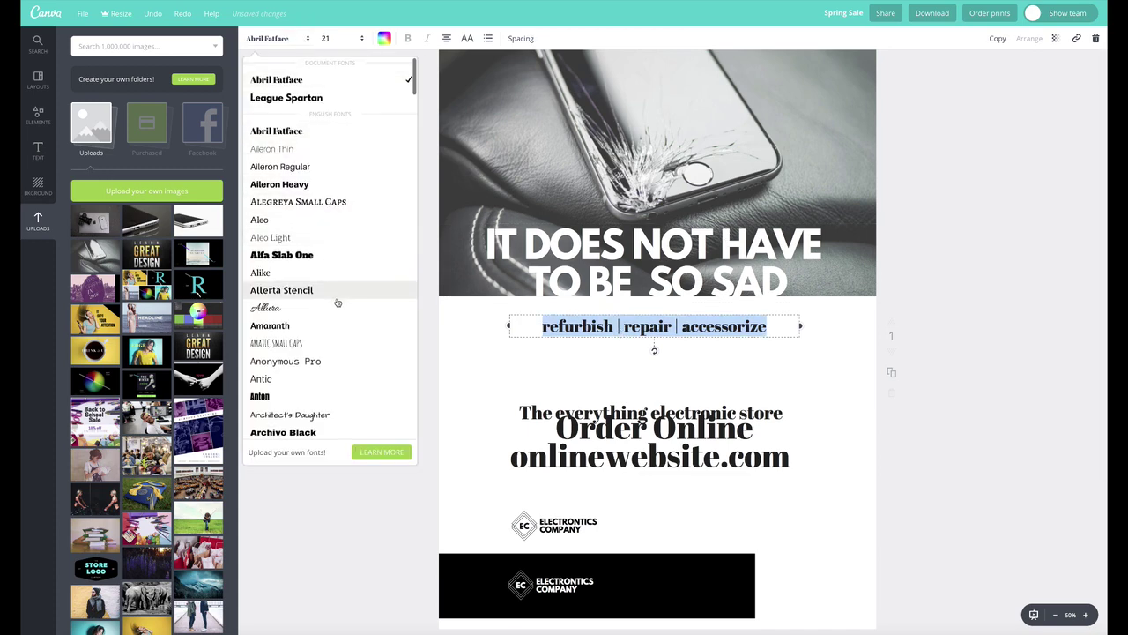
click(353, 243)
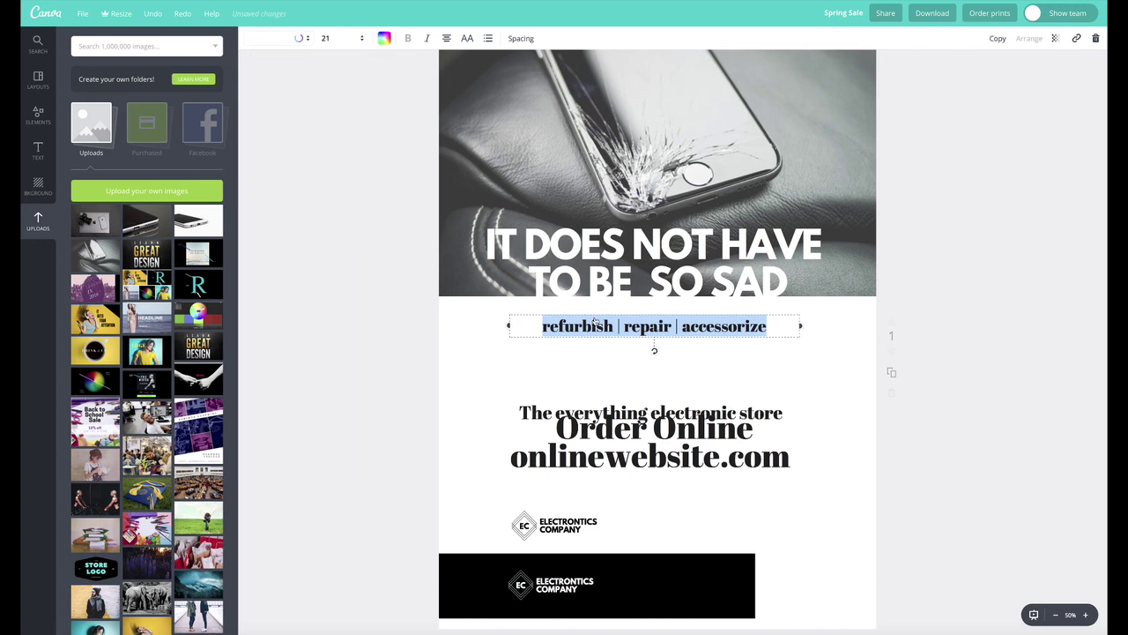
click(896, 334)
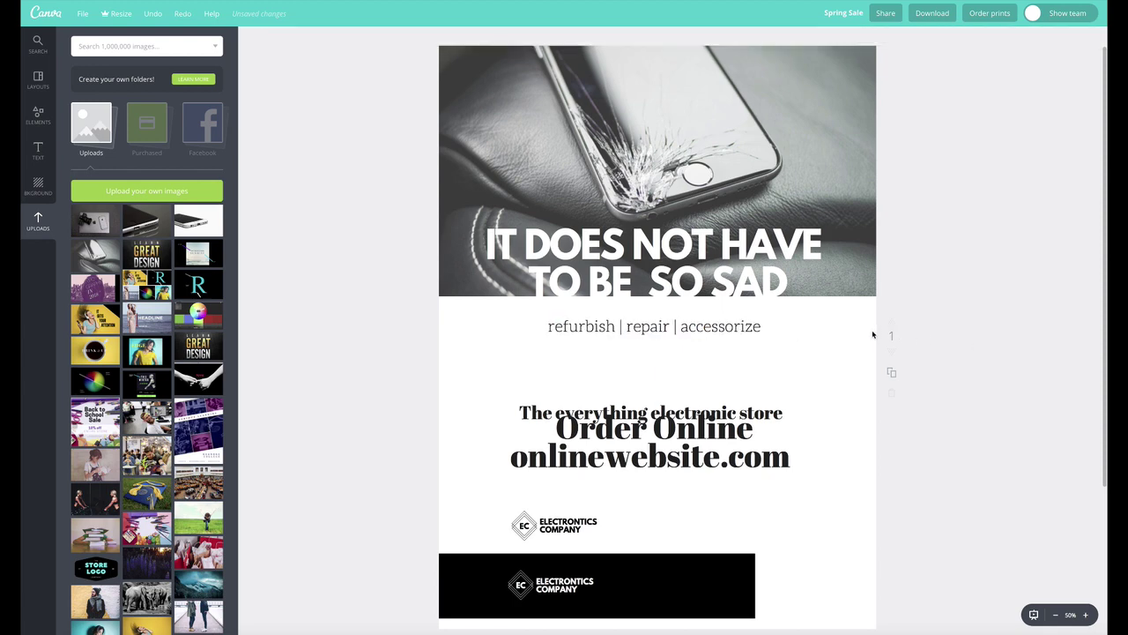
Try italics on the "refurbish | repair | accessorize" line and remove them again.
click(698, 332)
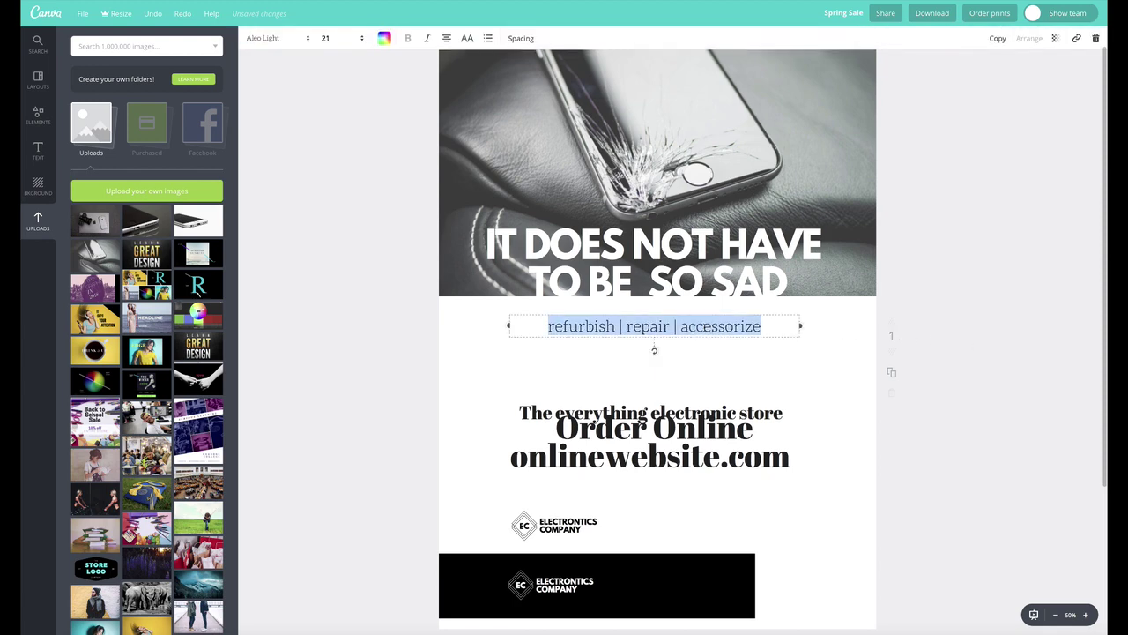
click(429, 41)
click(365, 264)
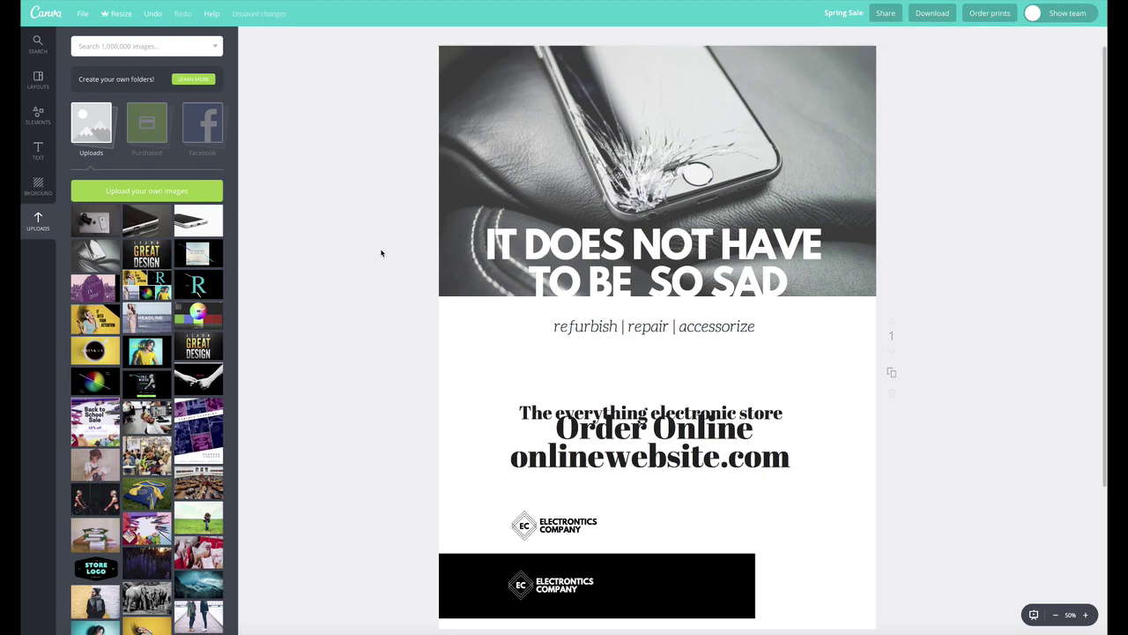
click(615, 329)
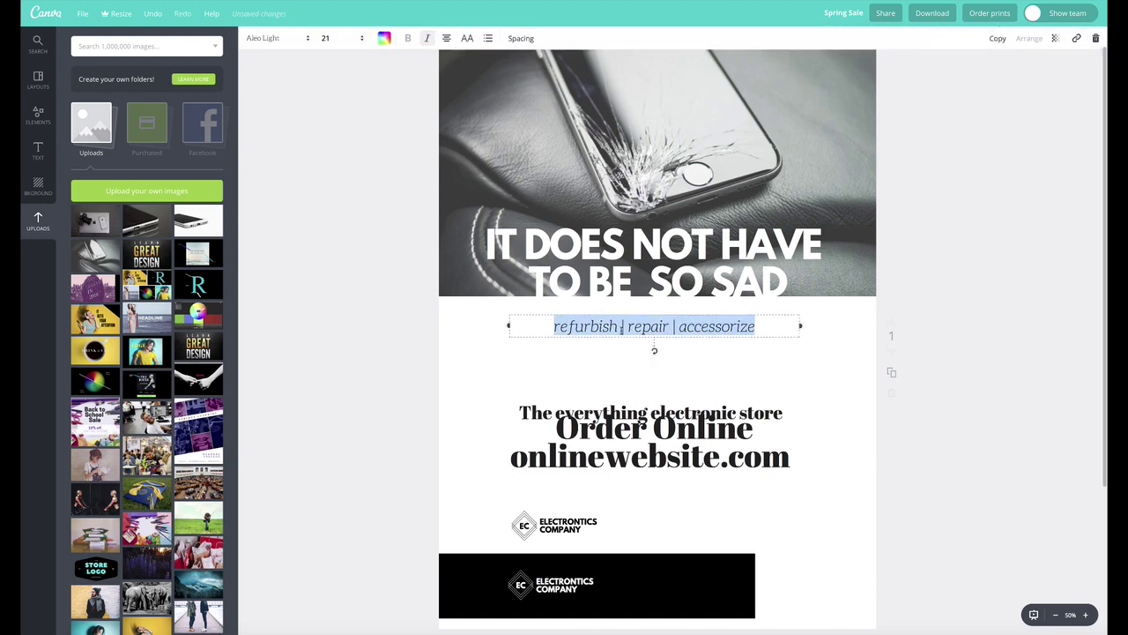
click(430, 40)
click(408, 179)
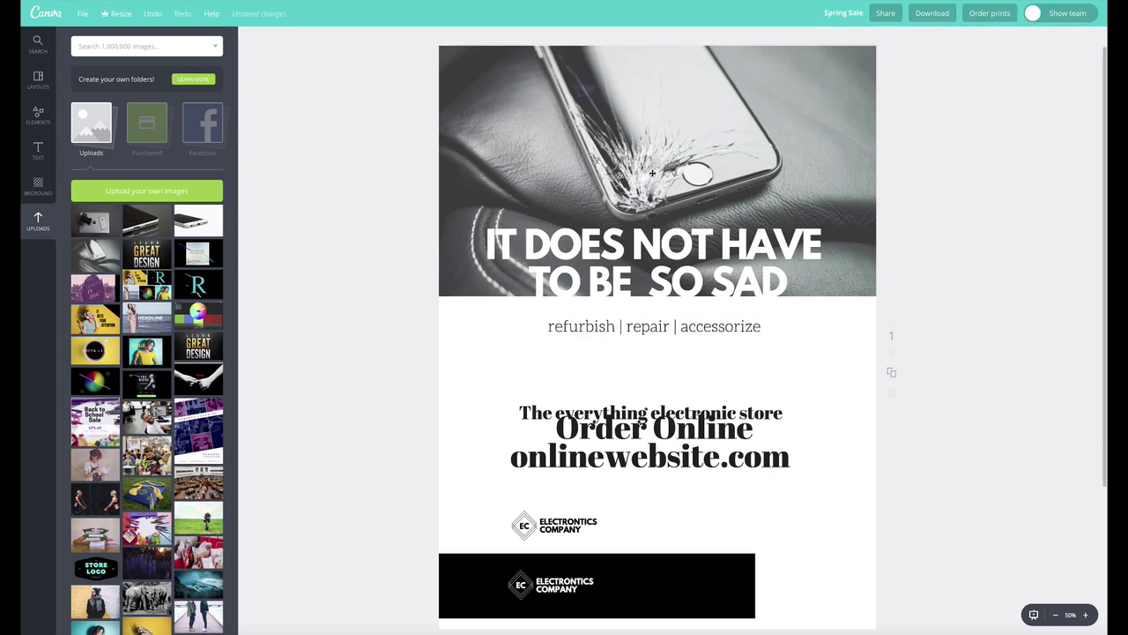
Move the "refurbish | repair | accessorize" line slightly lower and color only the word "repair" light green.
drag(728, 328, 719, 339)
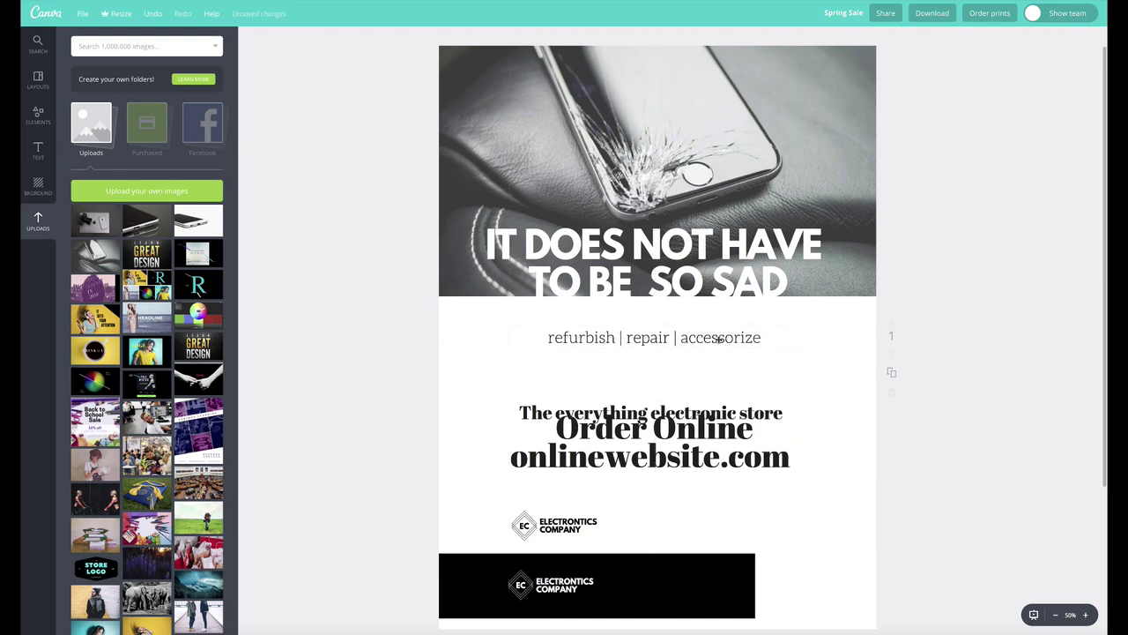
click(646, 339)
click(666, 340)
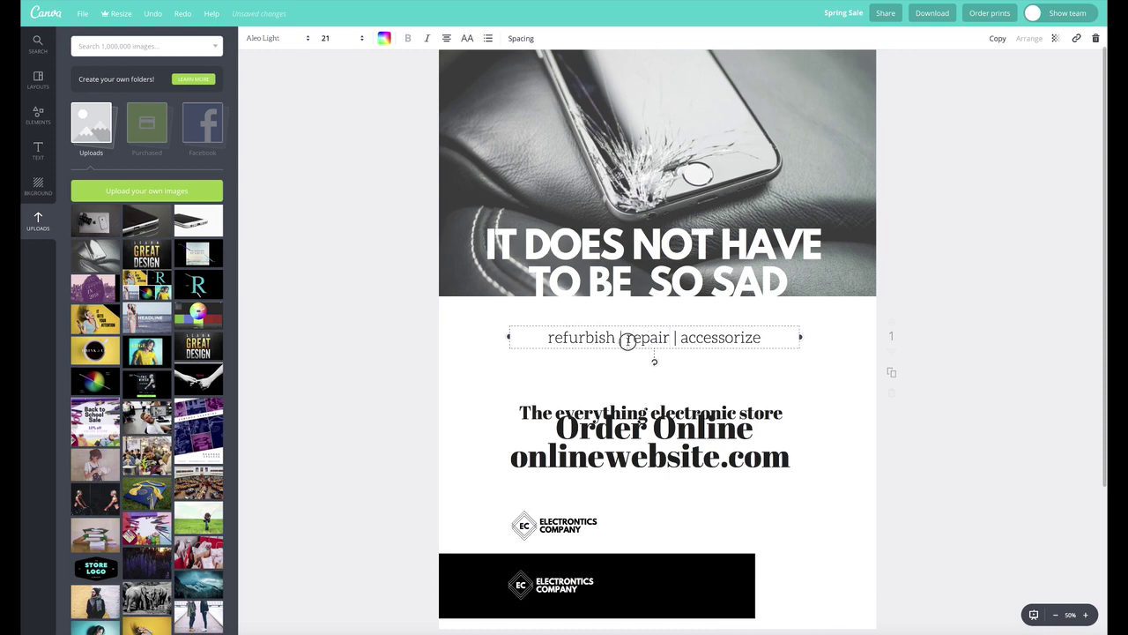
drag(627, 338, 667, 336)
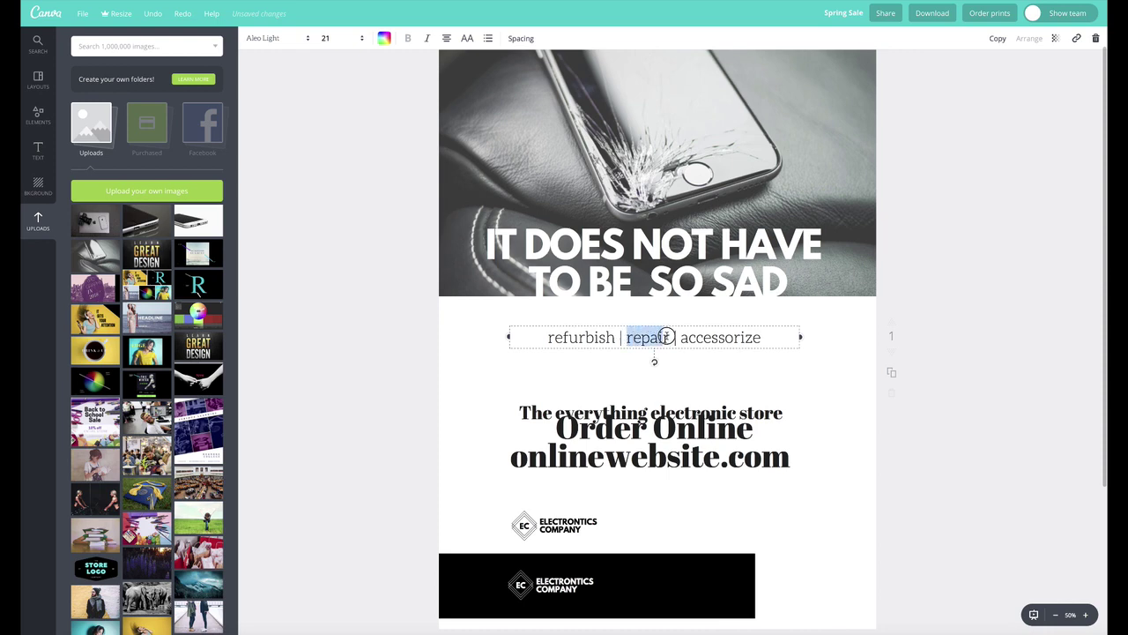
click(384, 39)
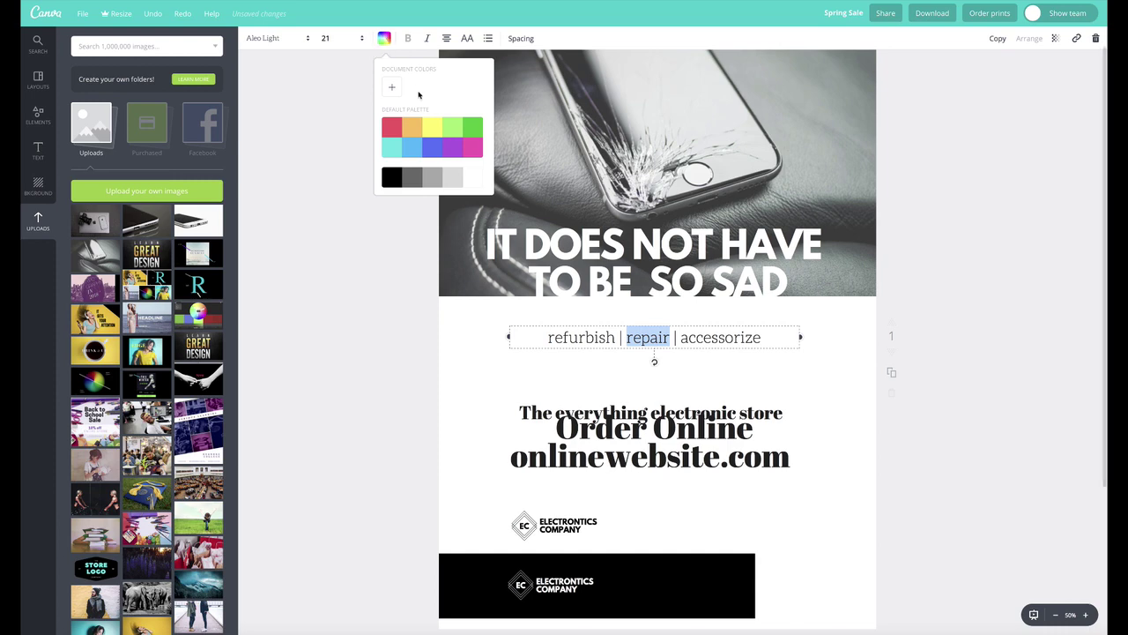
click(452, 128)
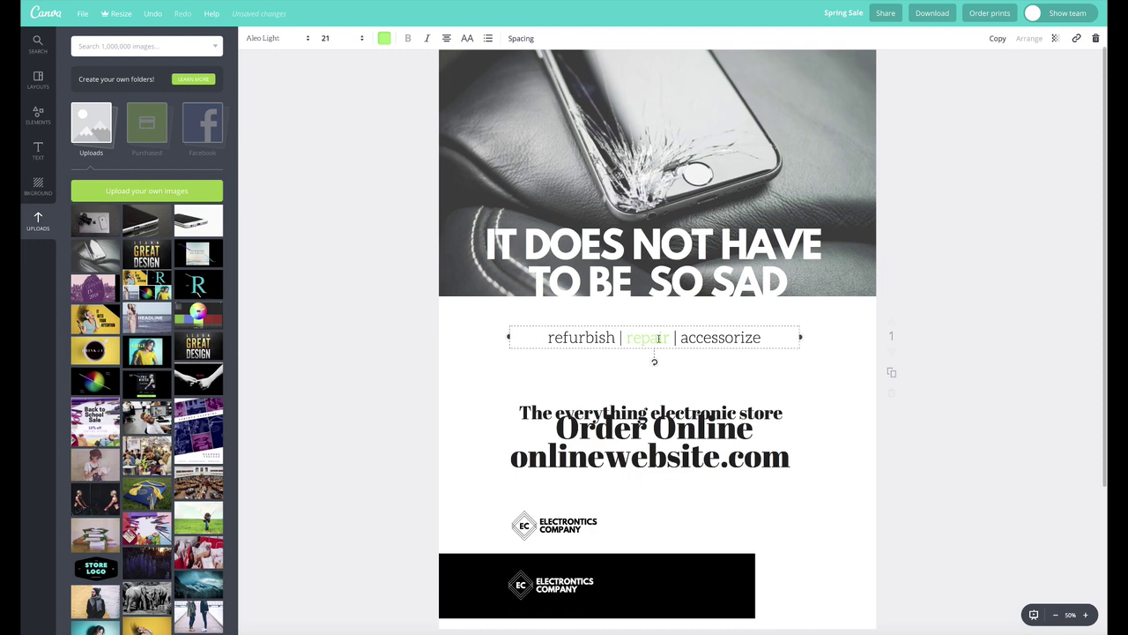
Recolor the word "repair" with a custom medium blue picked from the color wheel.
double_click(658, 338)
click(384, 37)
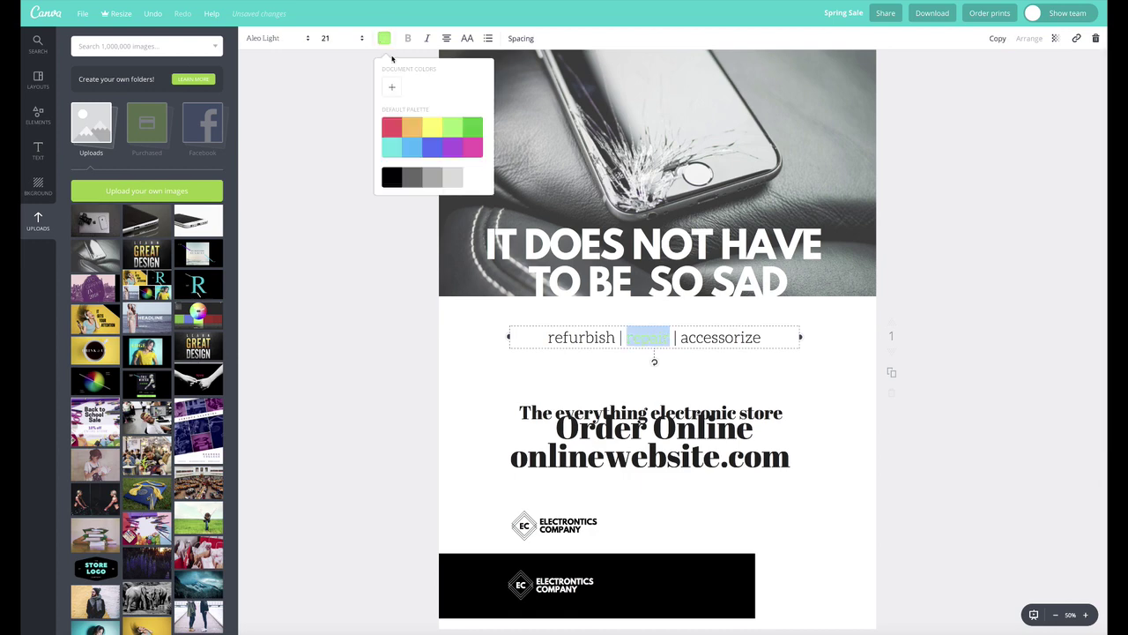
click(393, 88)
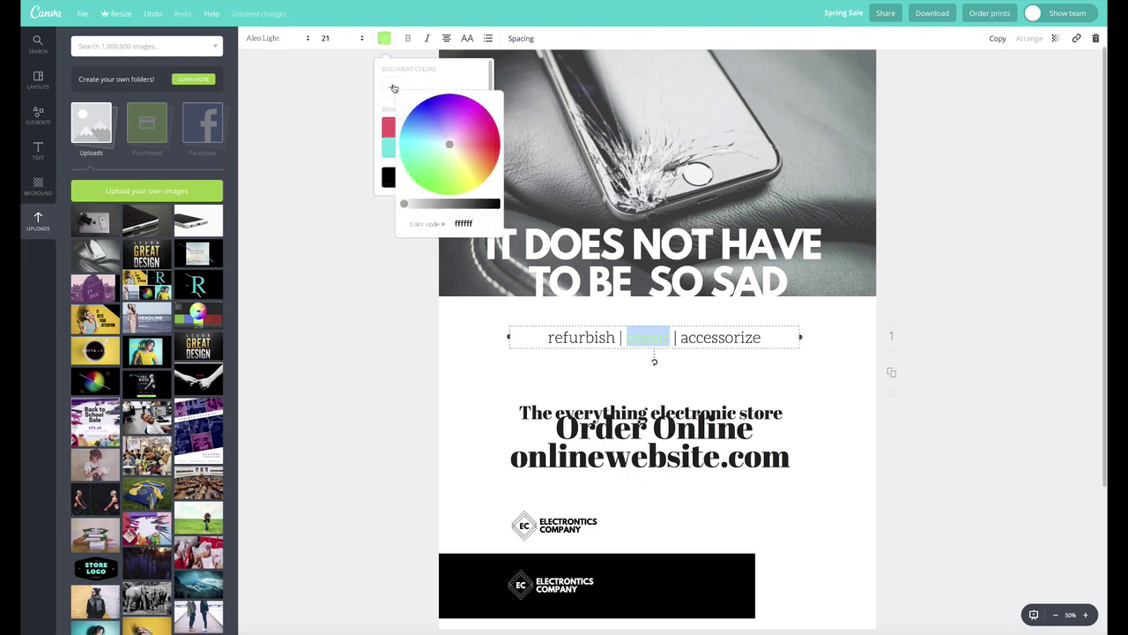
click(446, 144)
mouse_move(445, 144)
mouse_down()
mouse_move(427, 170)
mouse_move(428, 90)
mouse_move(424, 136)
mouse_up()
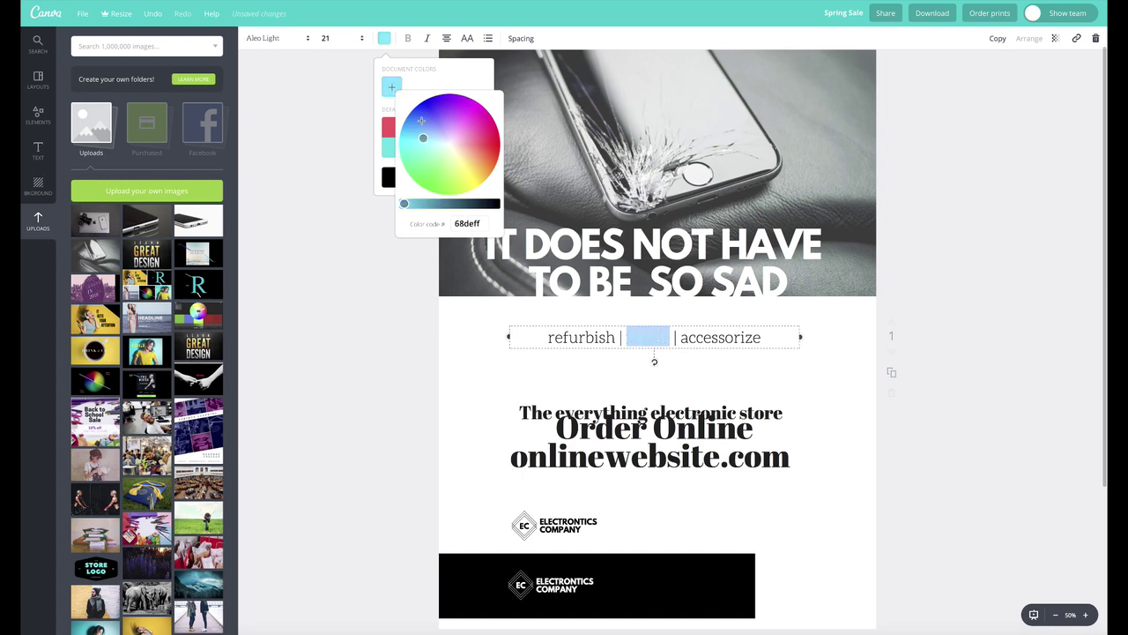
click(421, 120)
click(437, 79)
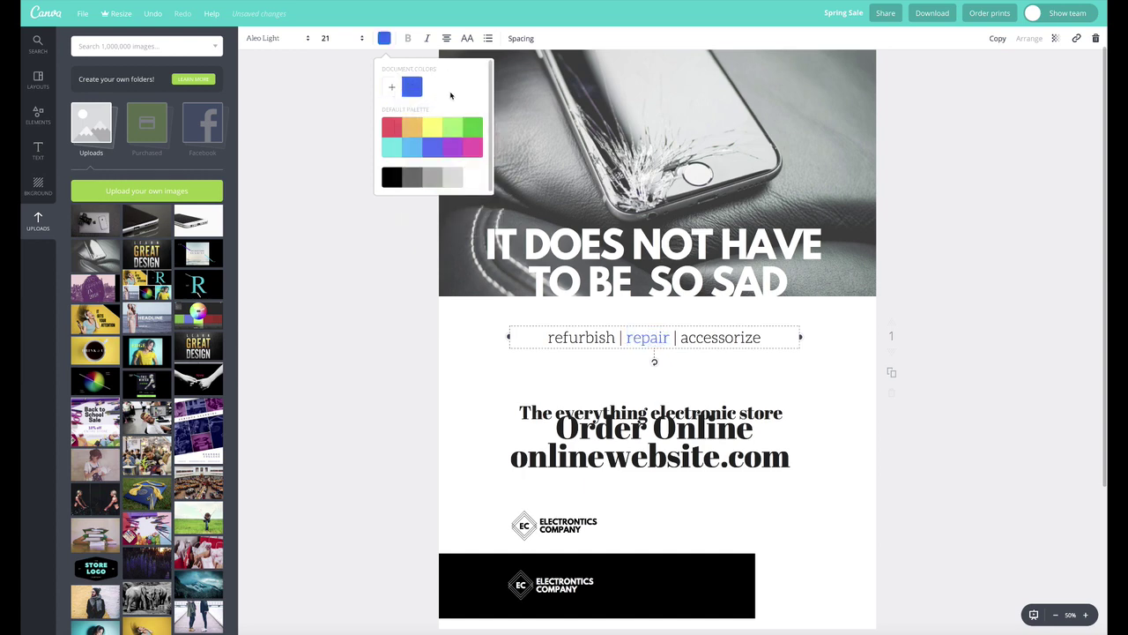
click(412, 293)
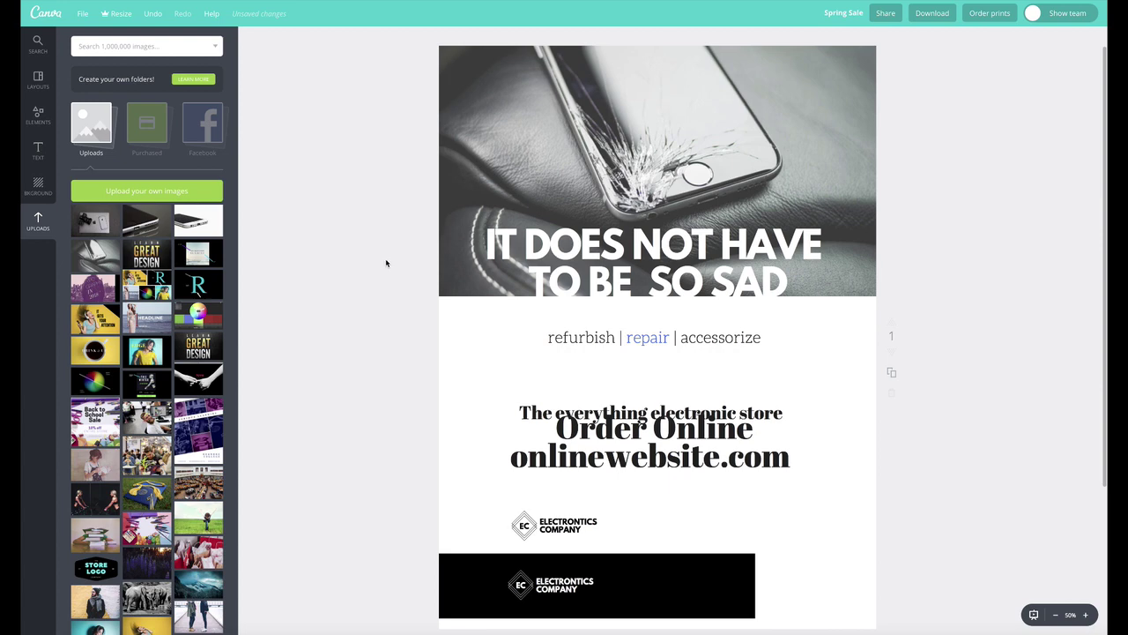
Change the whole "refurbish | repair | accessorize" line to the Bodoni FLF font, trying bold on it and removing it again.
click(656, 337)
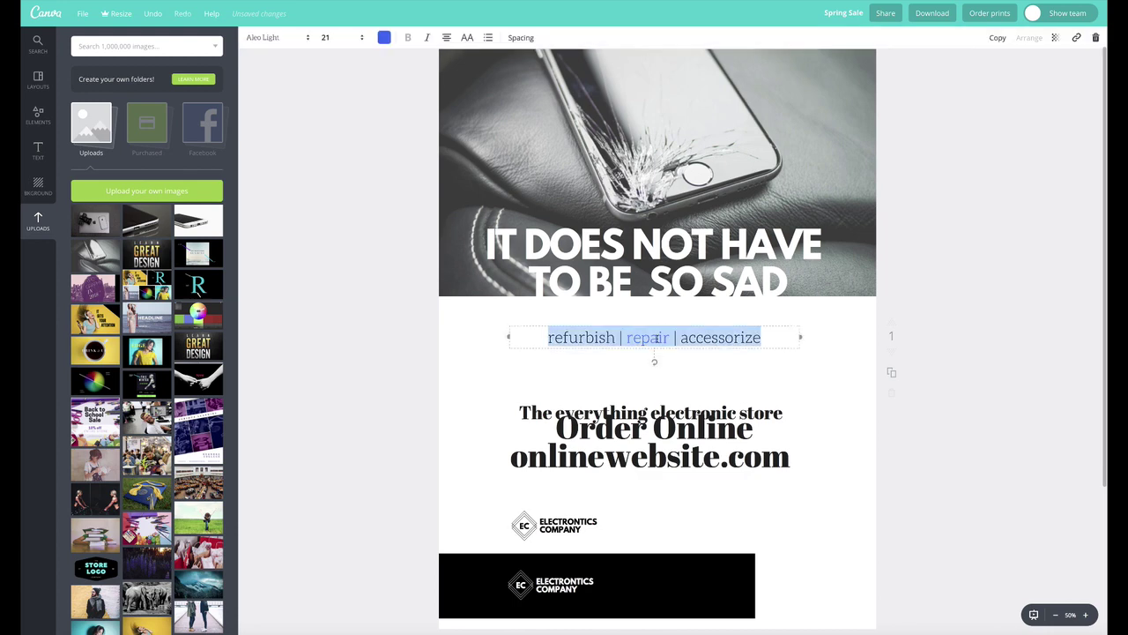
click(291, 41)
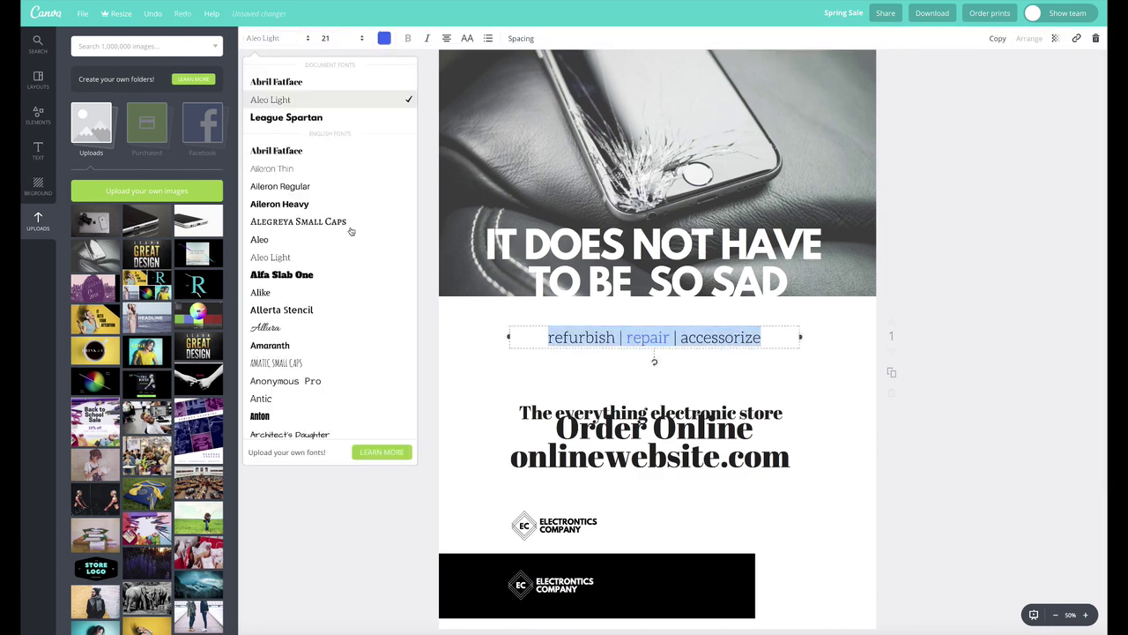
scroll(328, 345, down, 8)
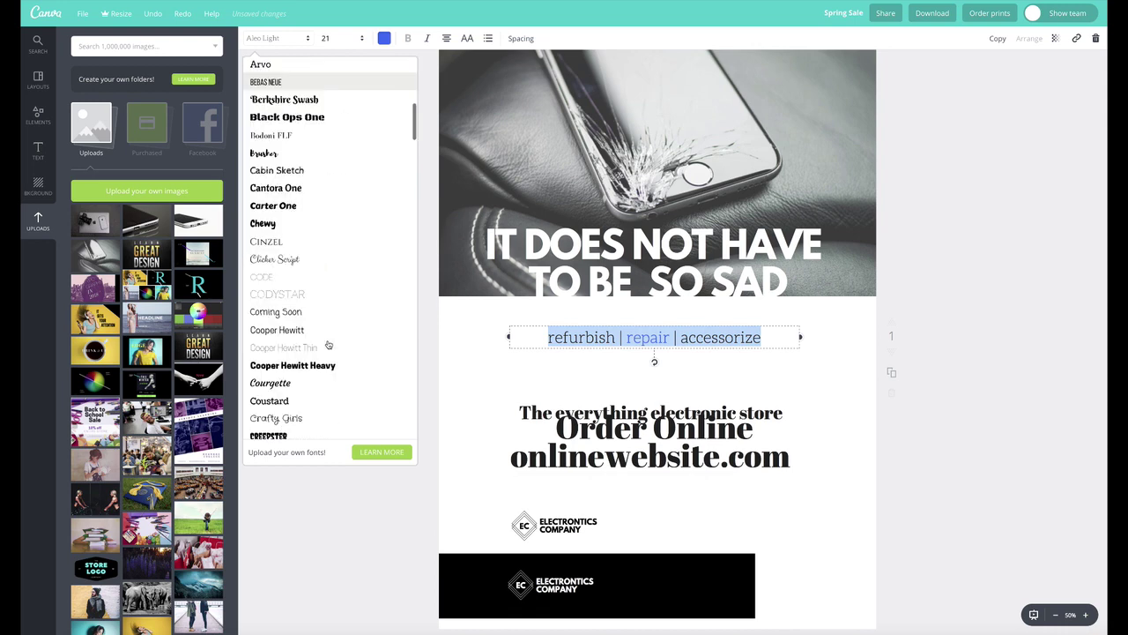
scroll(327, 339, up, 1)
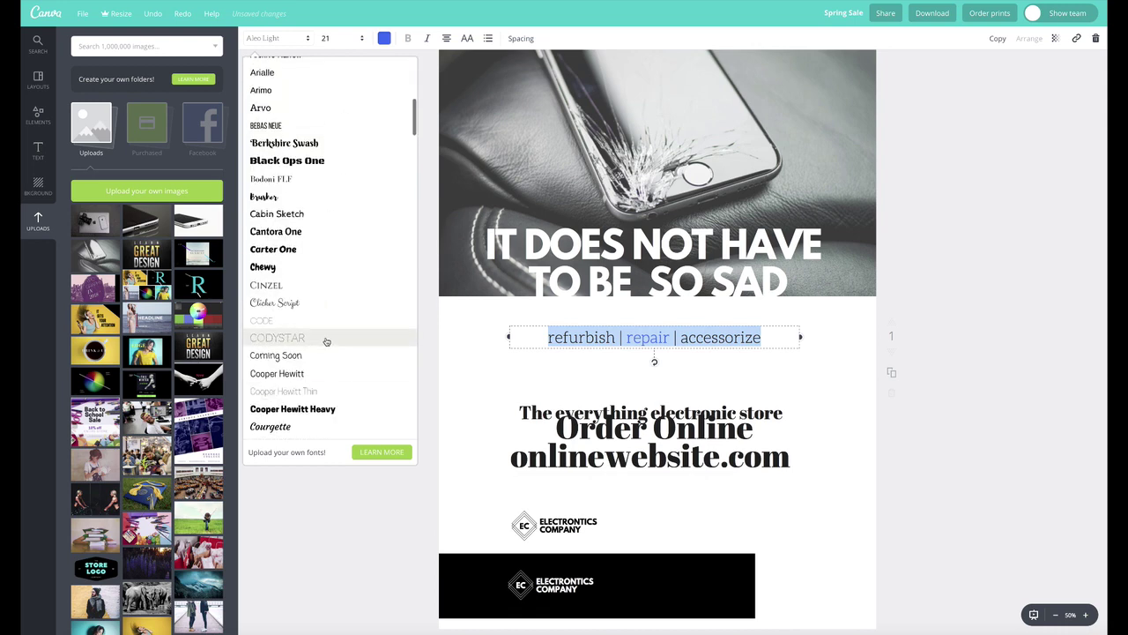
click(291, 179)
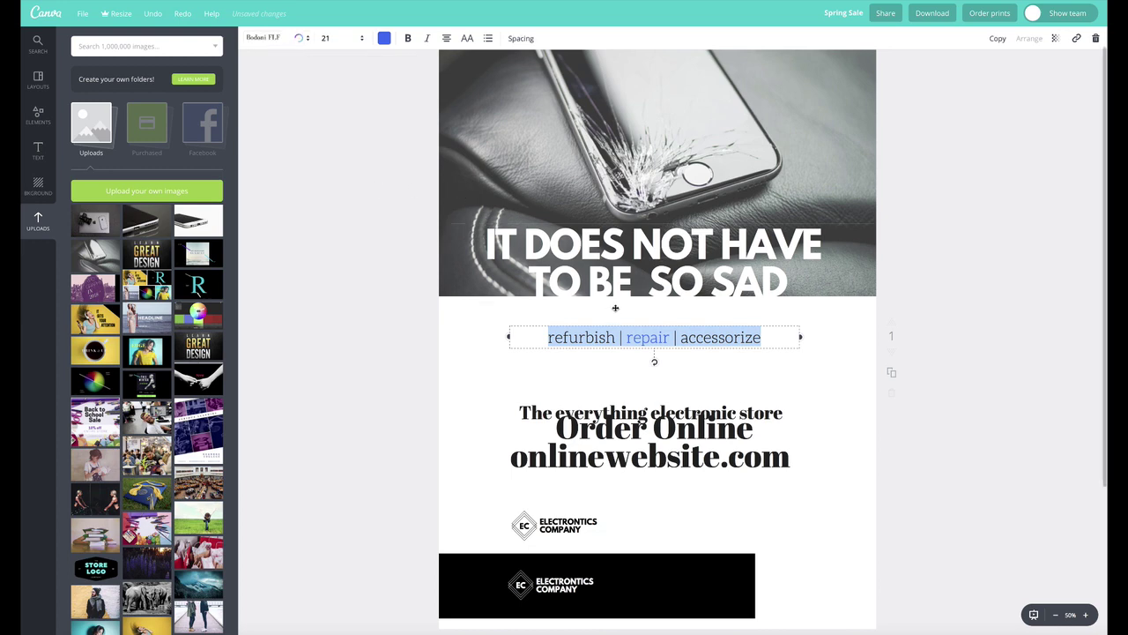
click(409, 39)
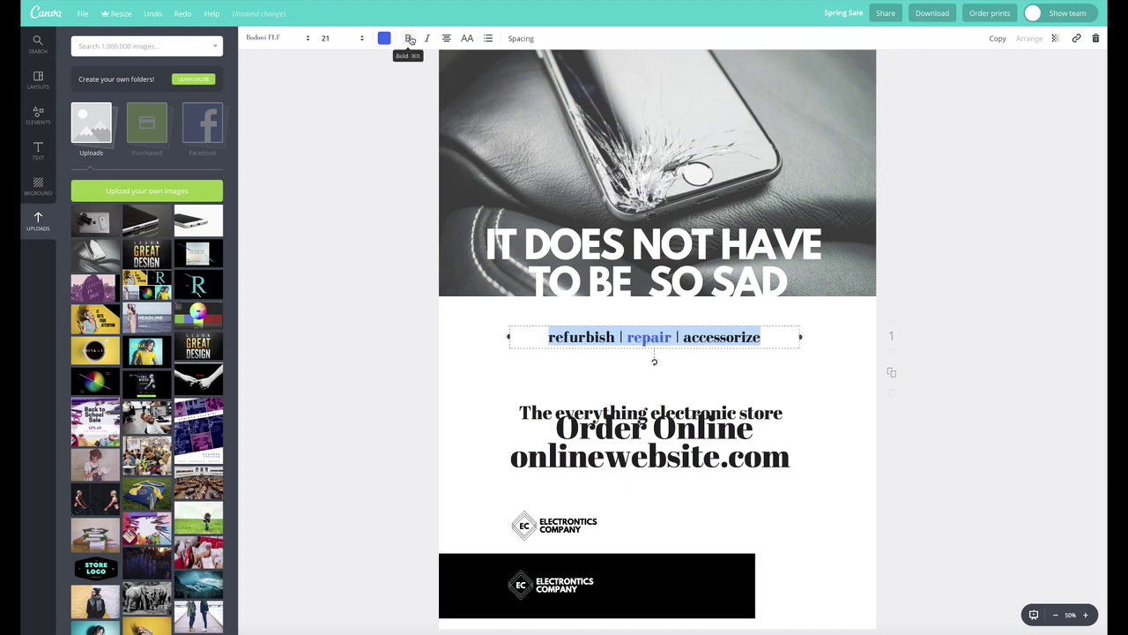
click(409, 38)
Make only the word "repair" in the services line bold and italic.
click(667, 336)
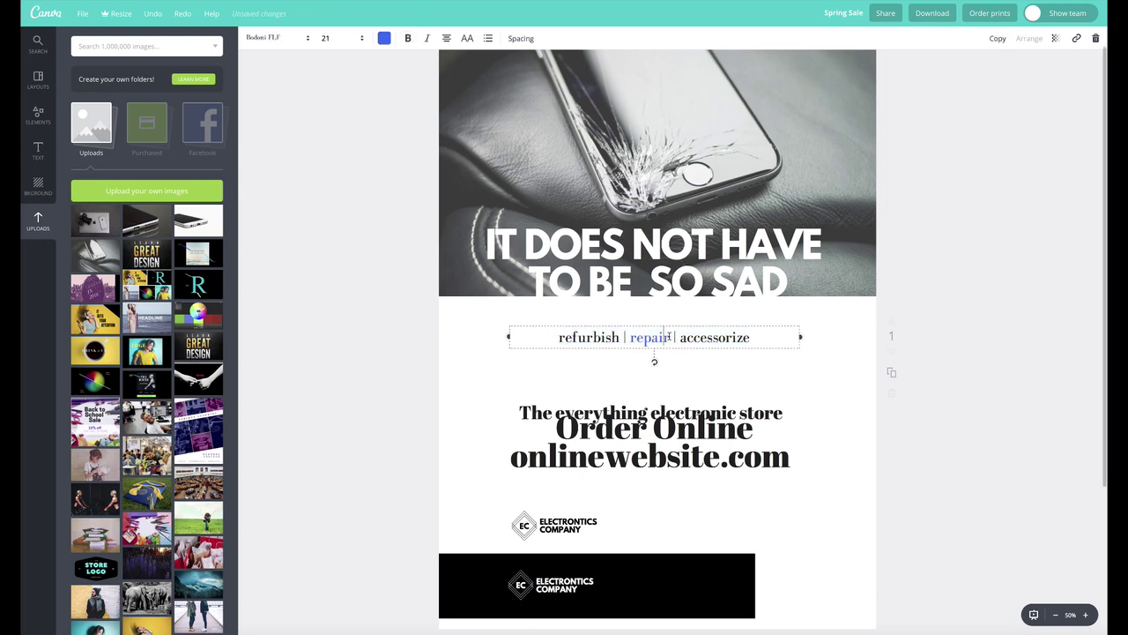
drag(670, 336, 630, 338)
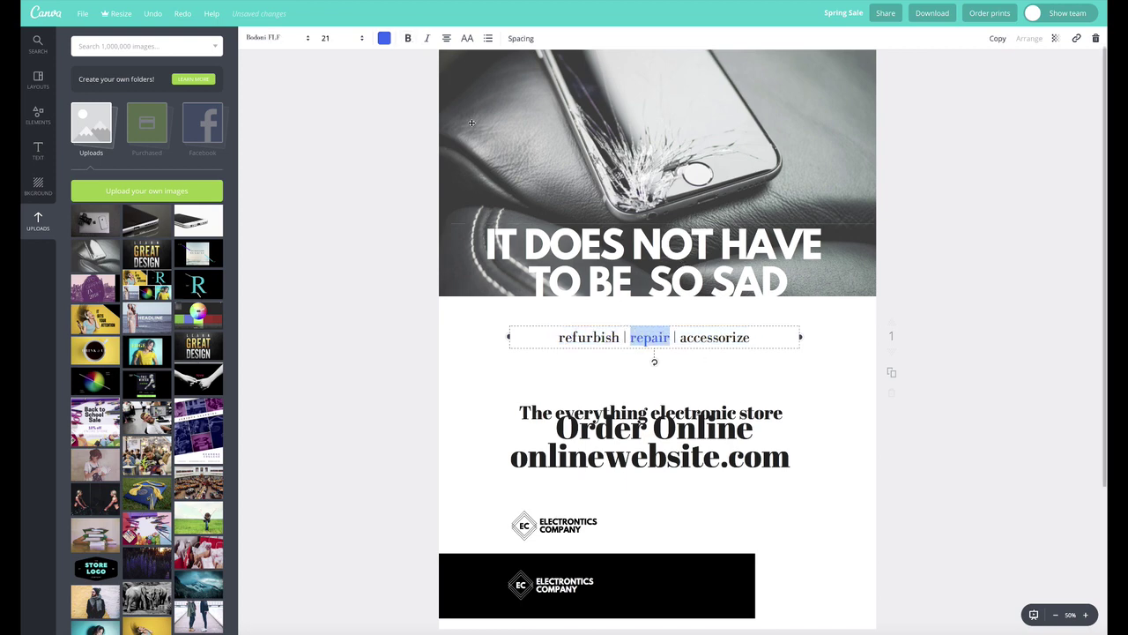
click(407, 38)
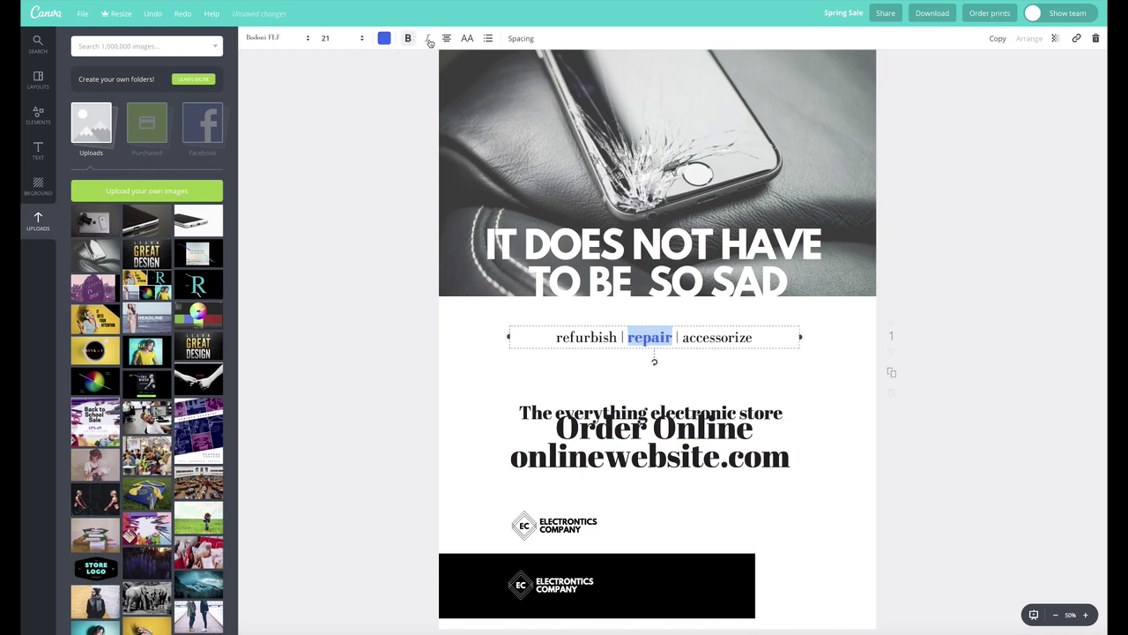
click(429, 40)
click(518, 359)
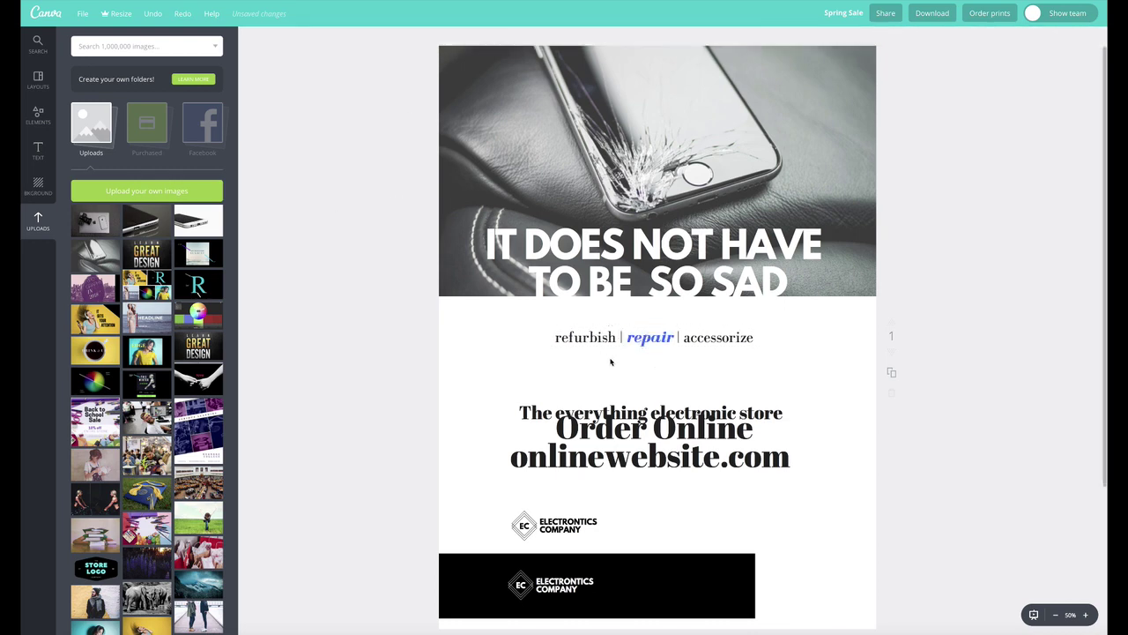
Change the color of the word "repair" to the default palette's red.
click(672, 338)
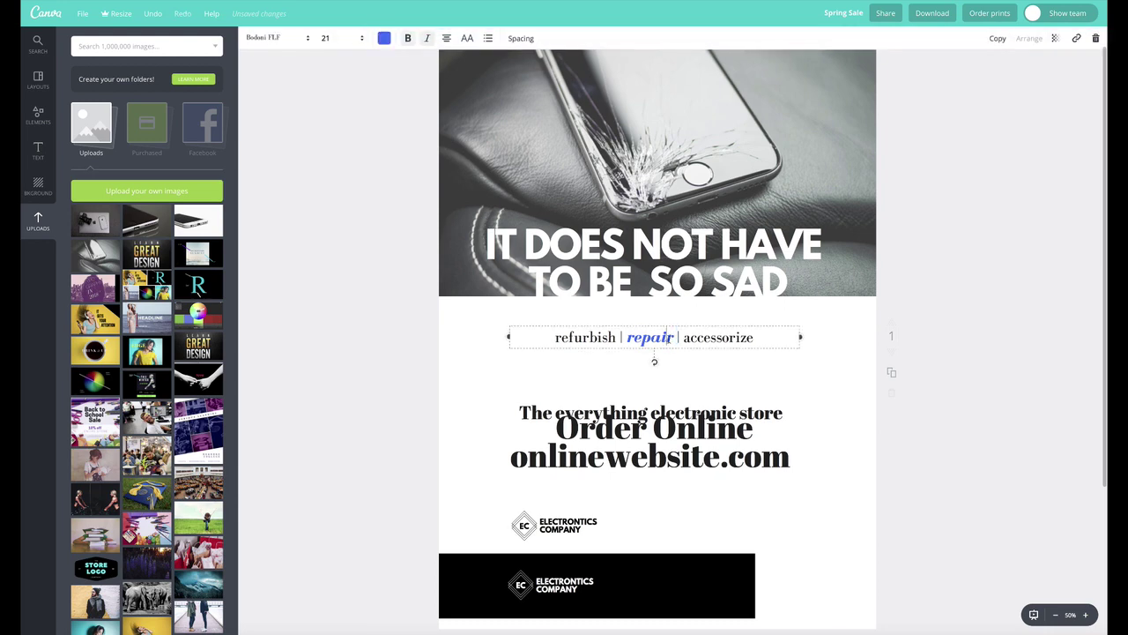
drag(675, 337, 625, 337)
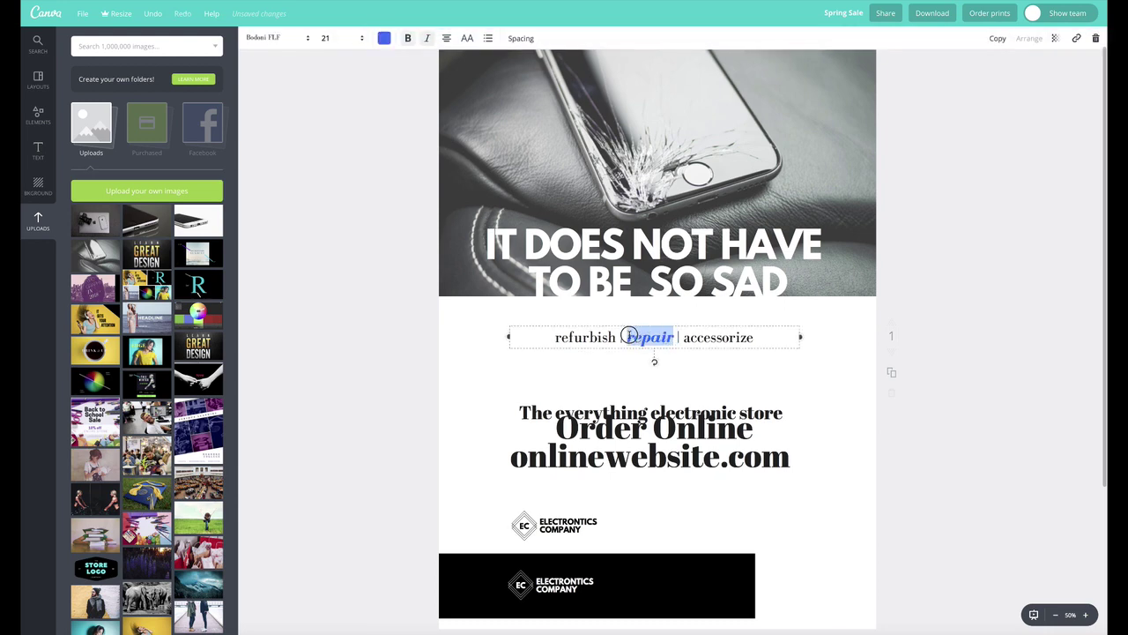
click(384, 40)
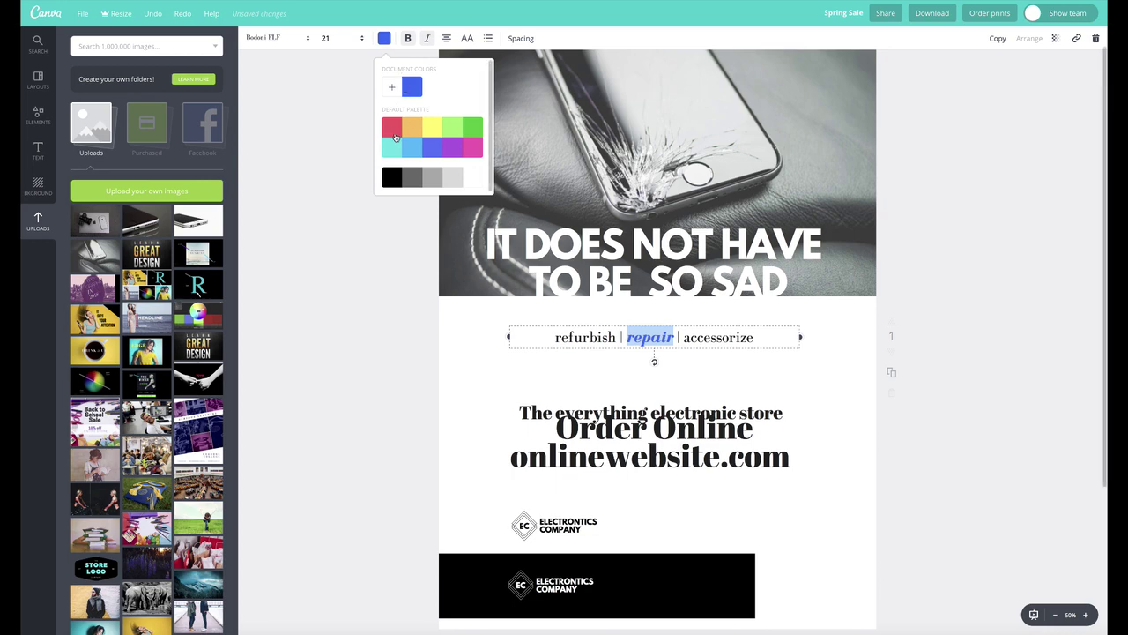
click(394, 136)
click(312, 157)
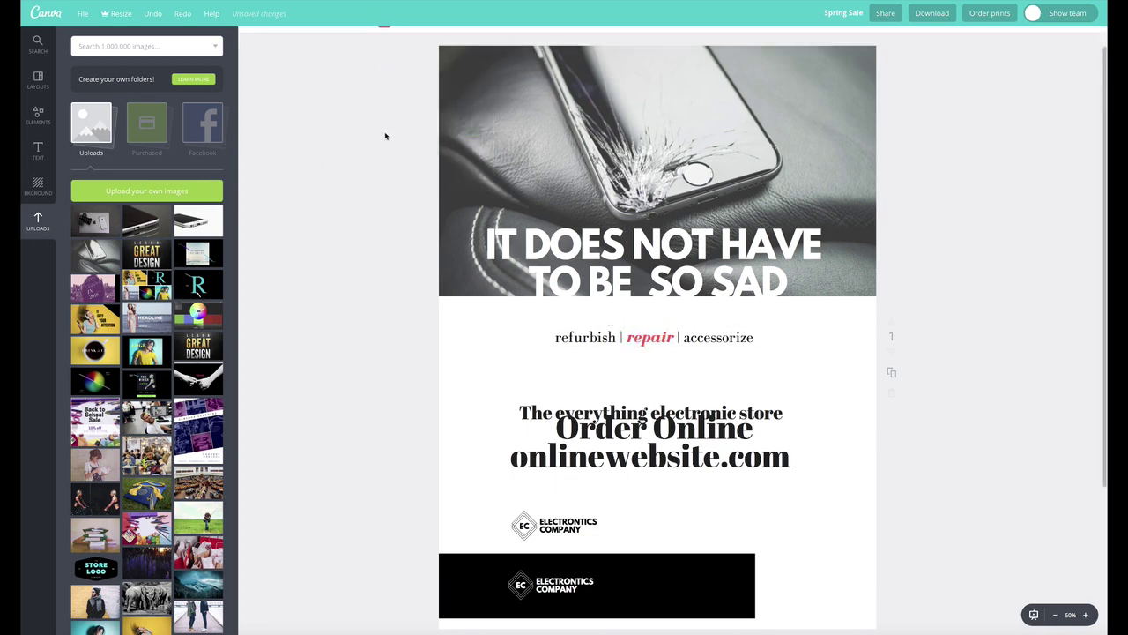
Set the "refurbish | repair | accessorize" line in uppercase and widen its letter spacing.
click(680, 342)
click(468, 39)
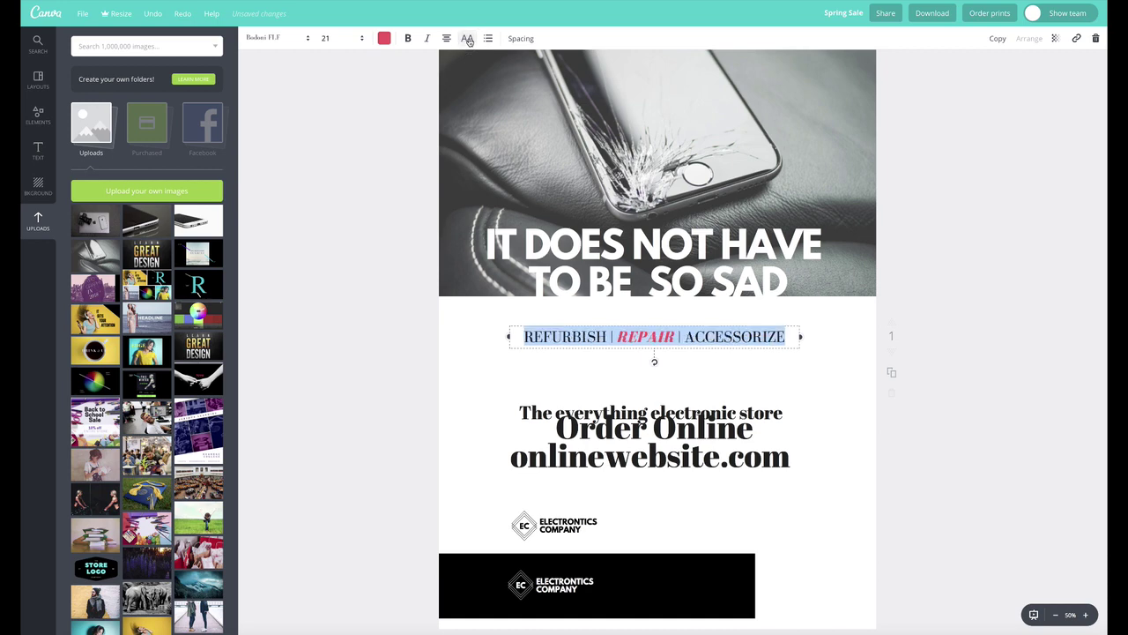
click(518, 38)
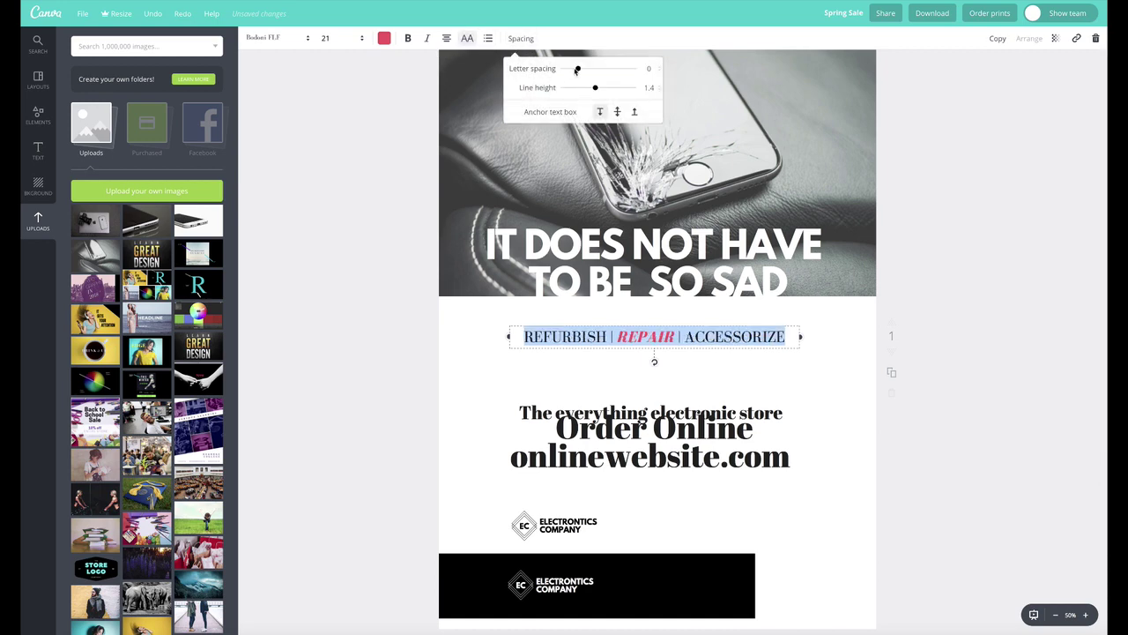
drag(577, 70, 593, 70)
click(441, 255)
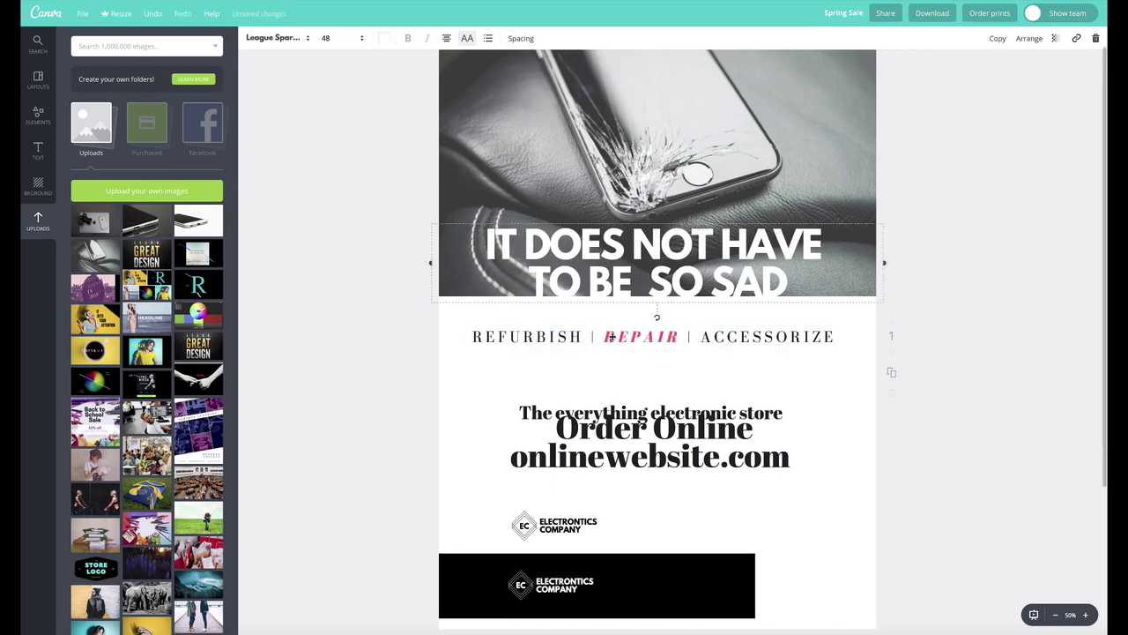
Shift the services line slightly down and remove the italics from the word "REPAIR".
drag(768, 342, 766, 348)
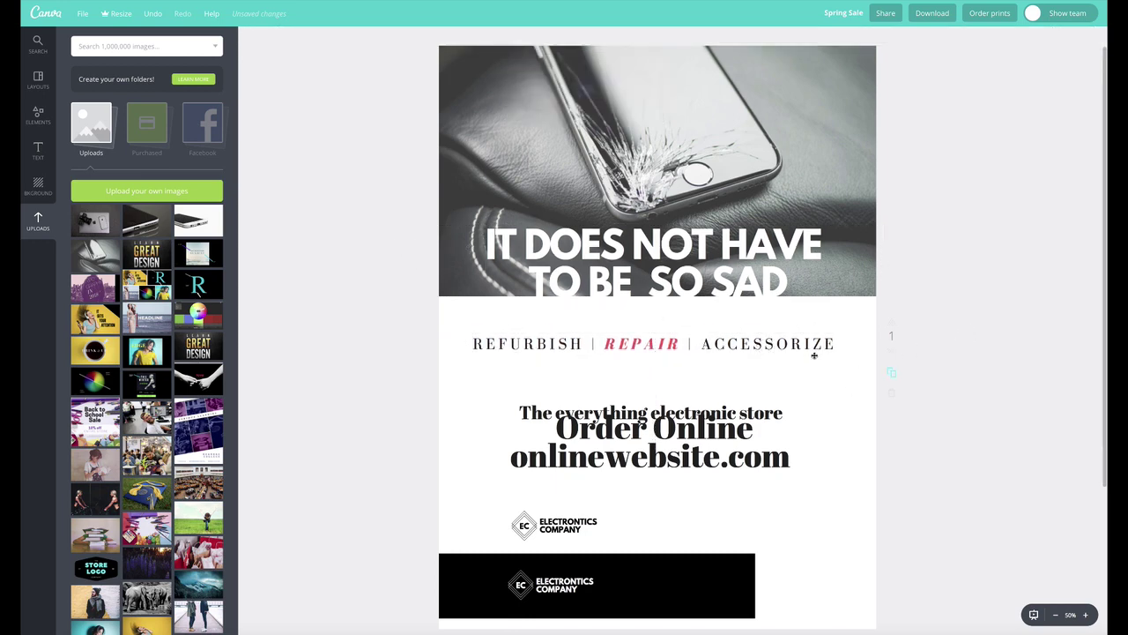
double_click(656, 340)
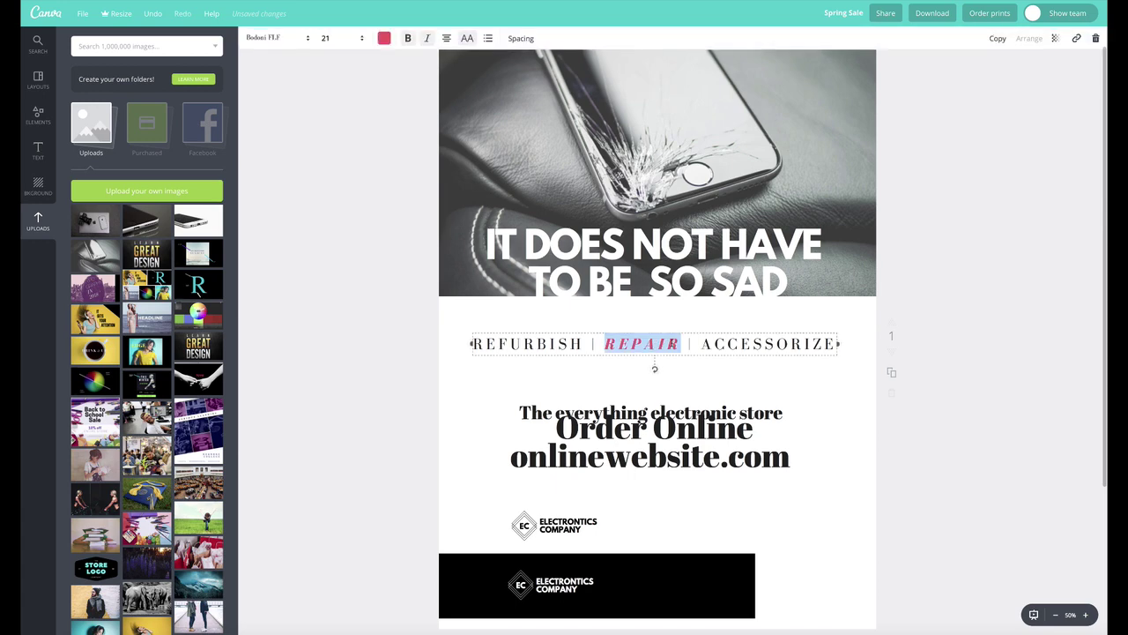
click(427, 41)
click(370, 184)
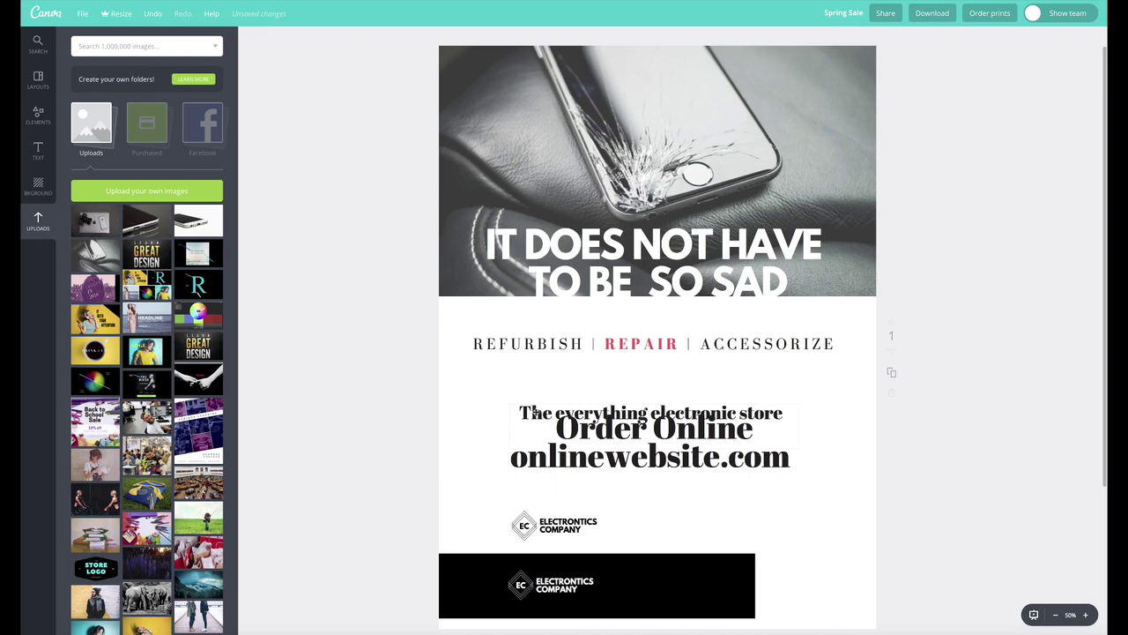
Separate the overlapping texts by moving "Order Online" below the website address and "The everything electronic store" directly under the services line.
drag(535, 413, 731, 483)
drag(685, 416, 685, 374)
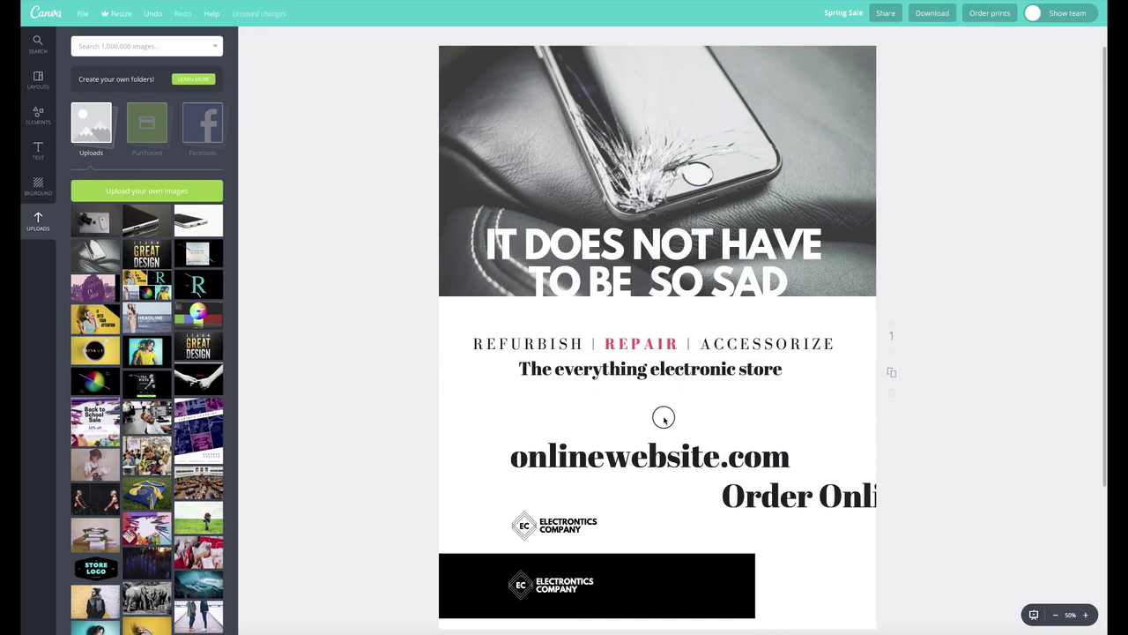
Change the whole "REFURBISH | REPAIR | ACCESSORIZE" line to Abril Fatface, matching the font of "The everything electronic store".
double_click(581, 366)
click(582, 370)
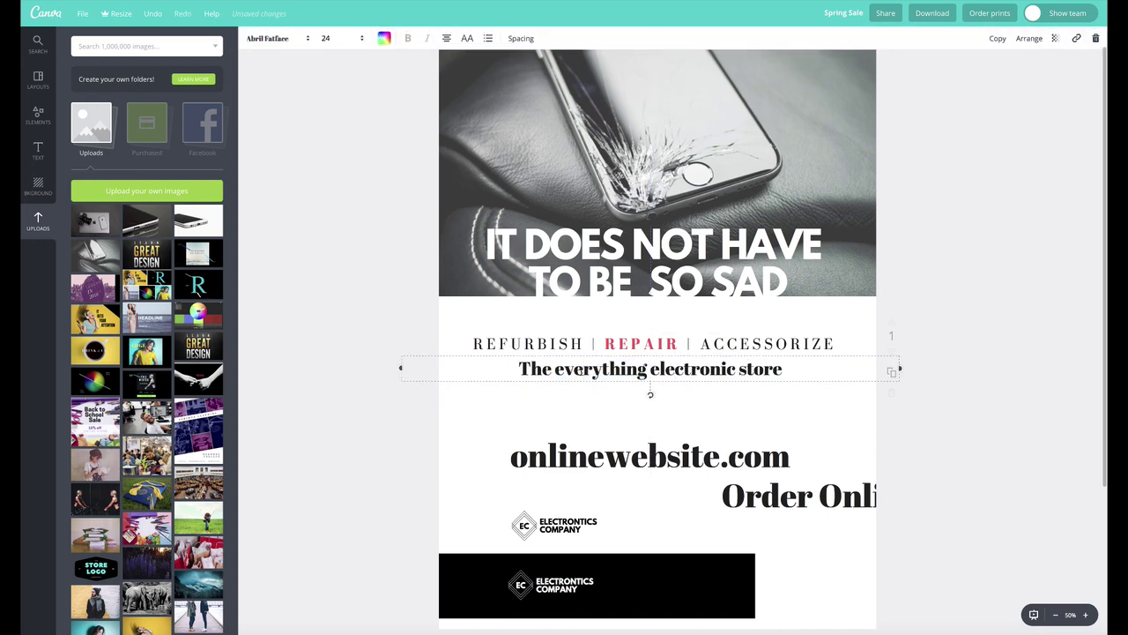
click(564, 344)
click(559, 340)
click(558, 341)
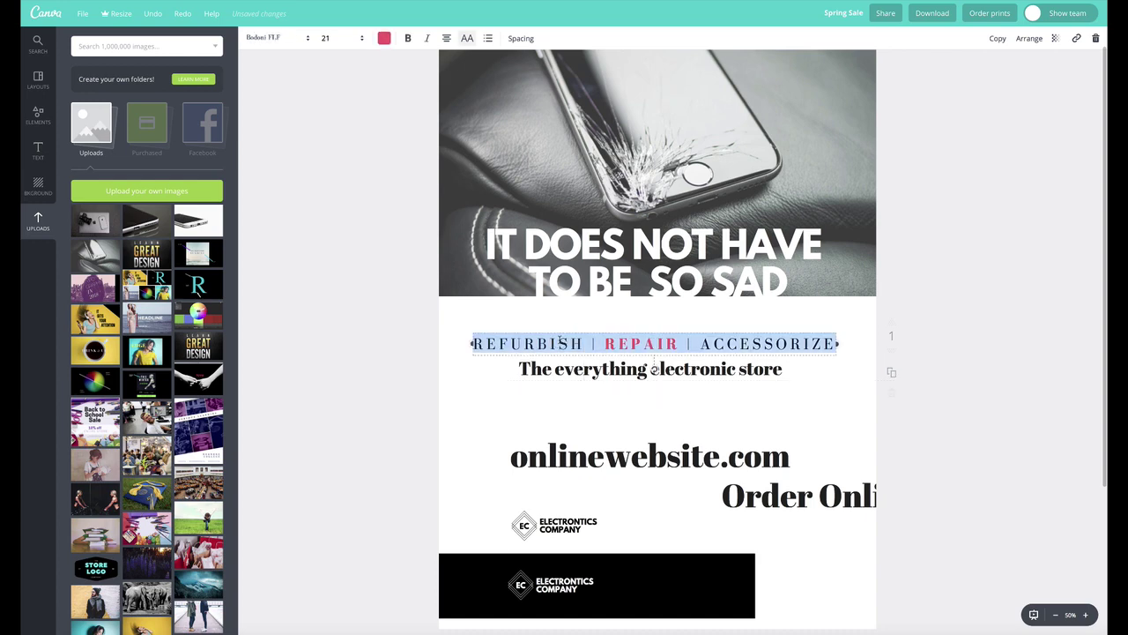
click(309, 37)
click(288, 82)
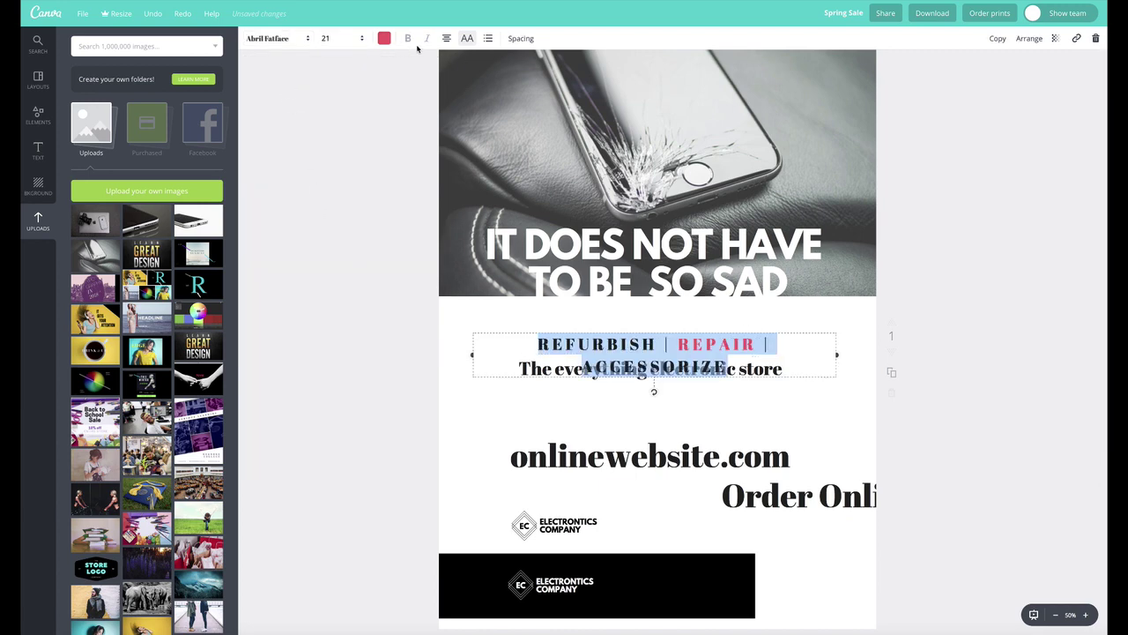
click(386, 265)
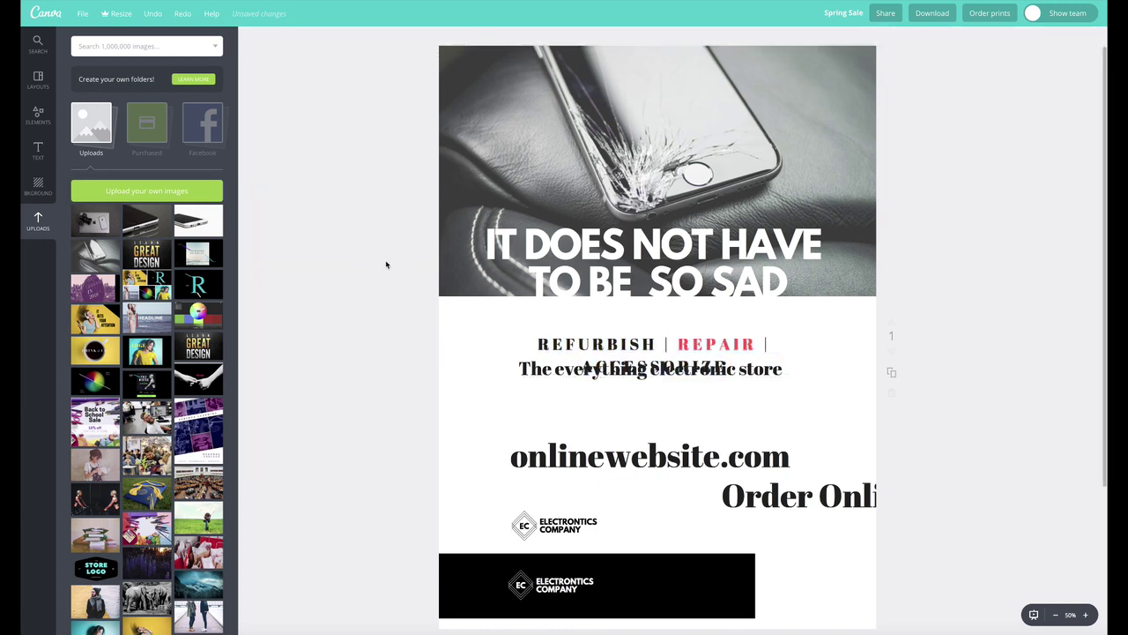
Undo the services line's font change and set "The everything electronic store" in Bodoni FLF instead.
key(ctrl+z)
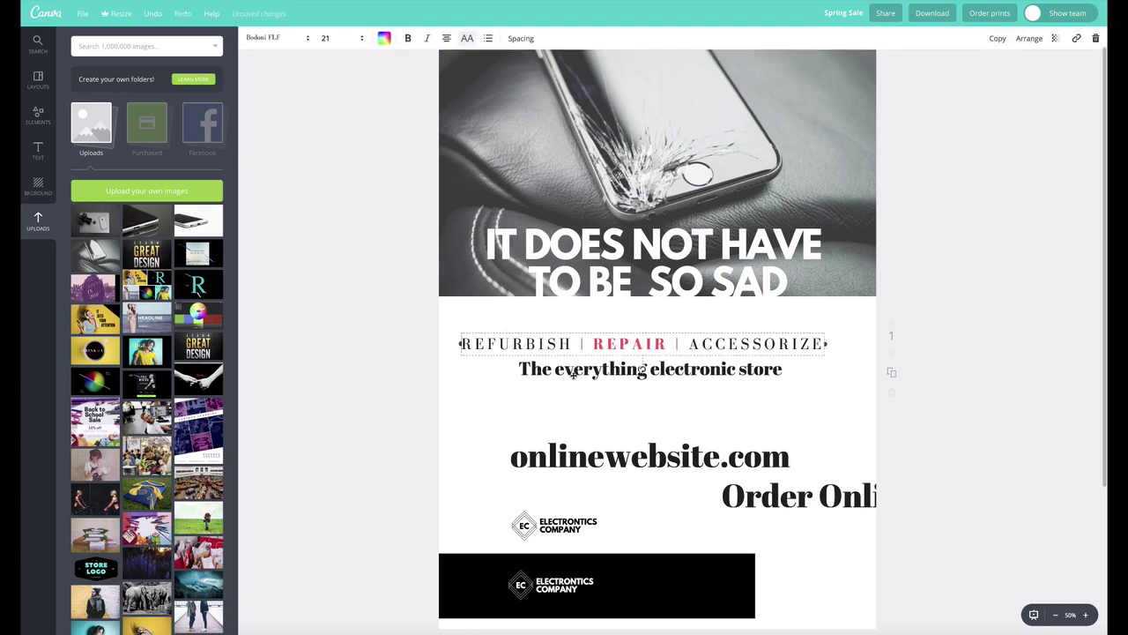
double_click(573, 373)
click(306, 40)
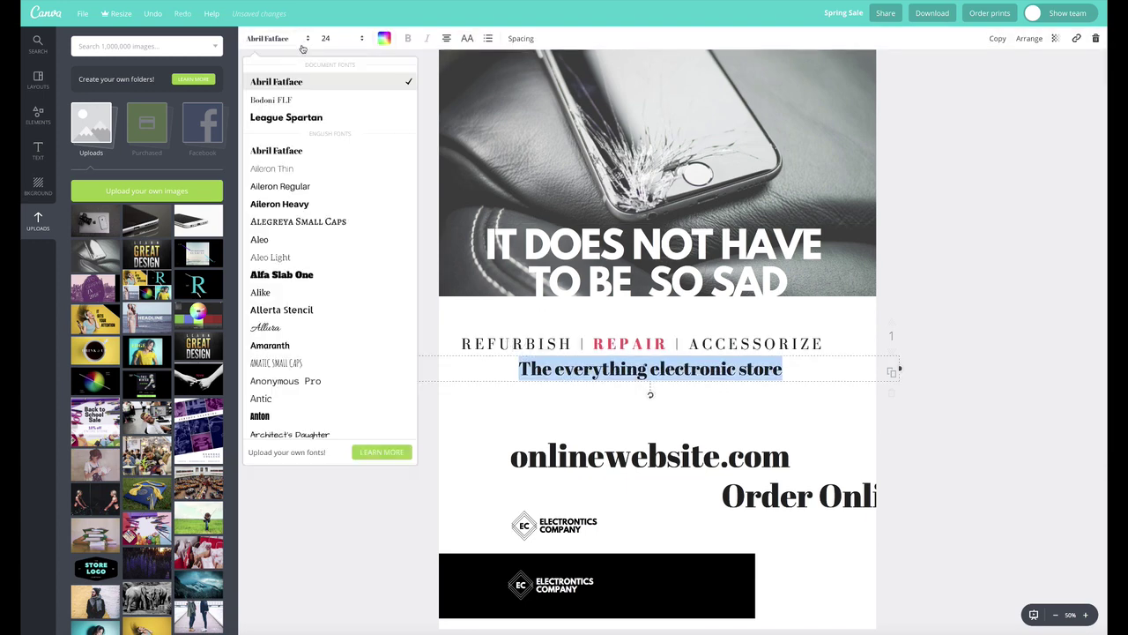
click(282, 100)
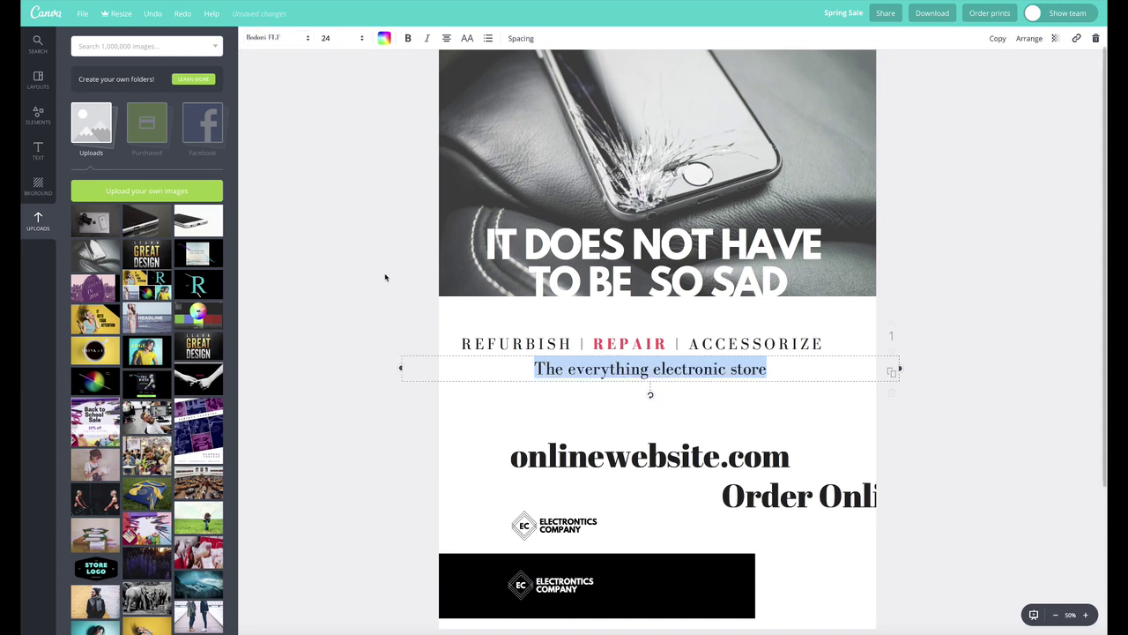
key(Escape)
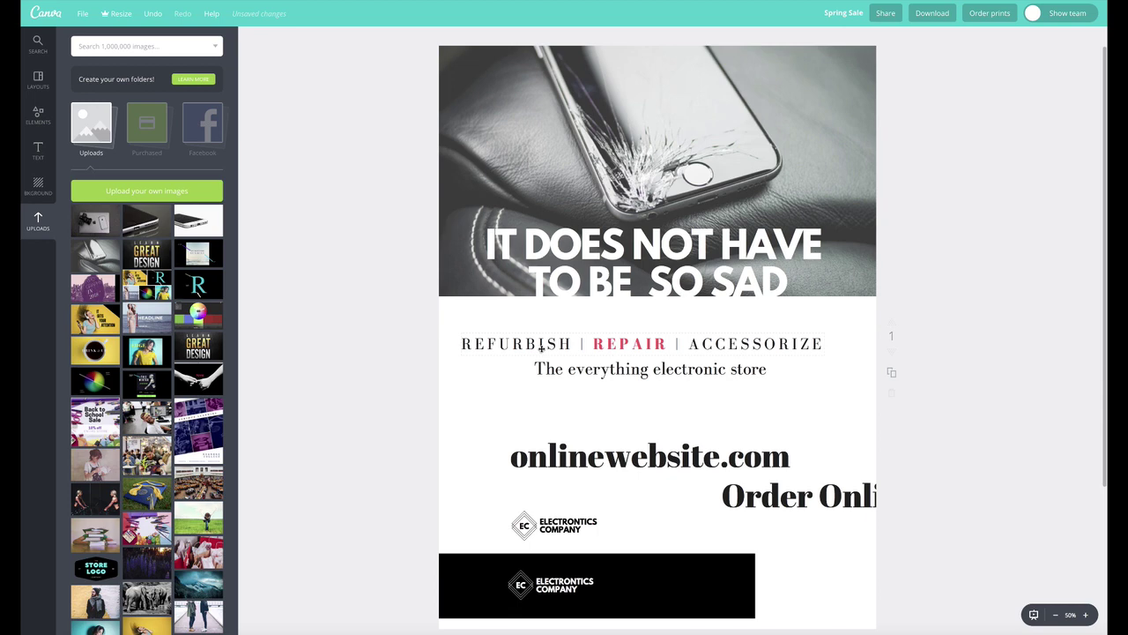
Italicize "The everything electronic store", set letter spacing to -10 and line height to 1.27, and nudge it slightly down and left.
double_click(595, 374)
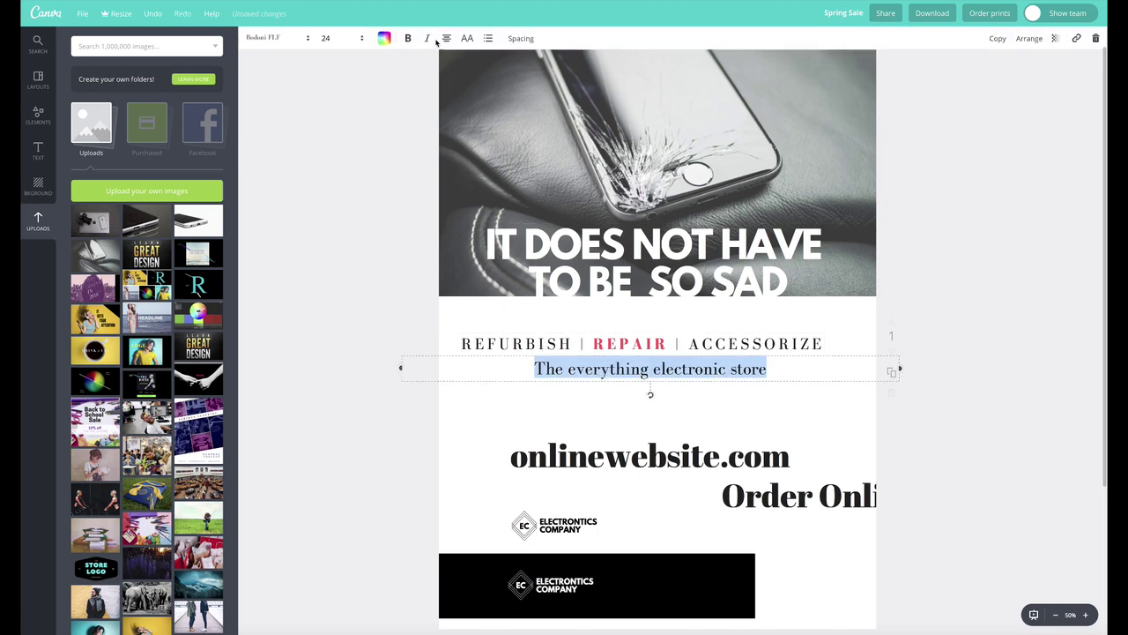
click(428, 39)
click(521, 38)
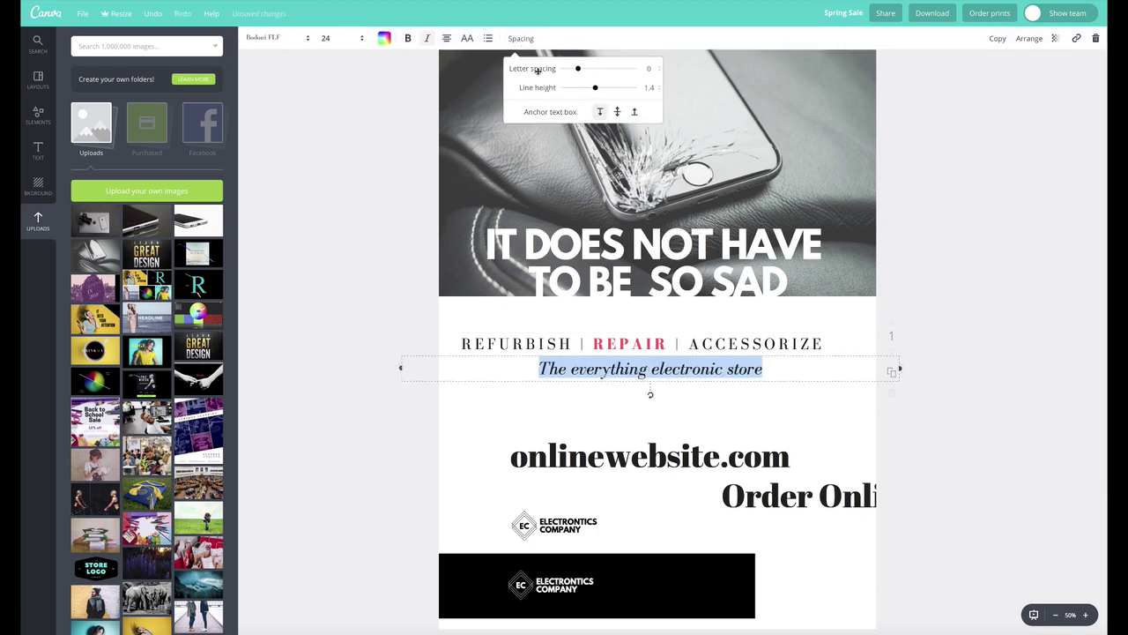
mouse_move(582, 70)
mouse_down()
mouse_move(594, 69)
mouse_move(577, 70)
mouse_move(594, 87)
mouse_up()
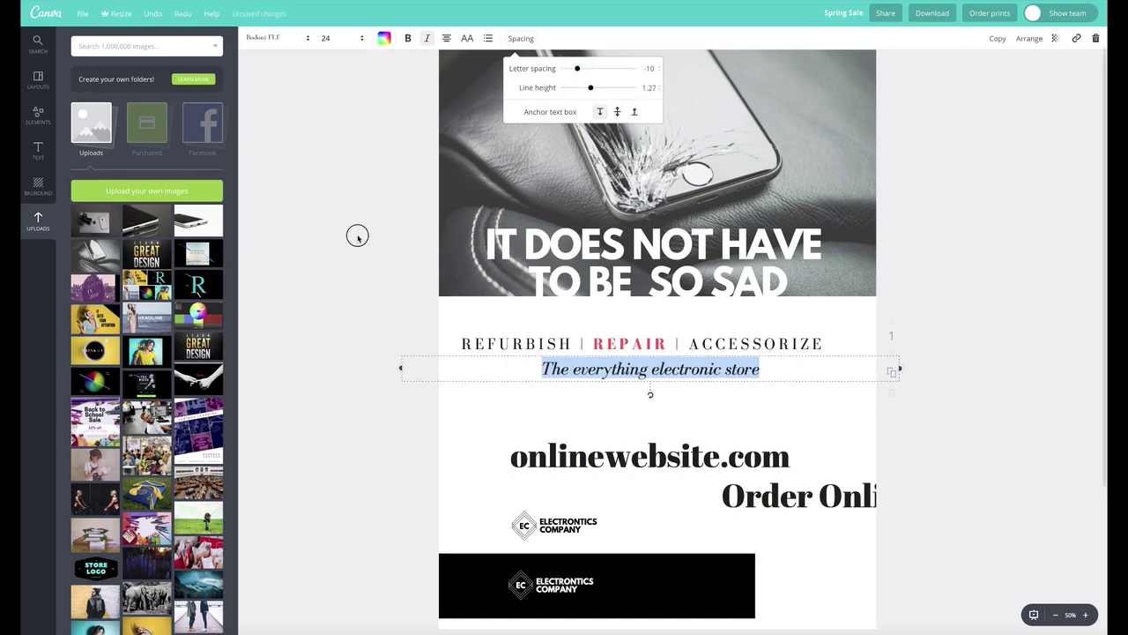
click(345, 202)
click(347, 172)
drag(681, 366, 675, 373)
Rearrange the two large texts so "Order Online" sits under the tagline with the website address below it.
drag(704, 451, 712, 436)
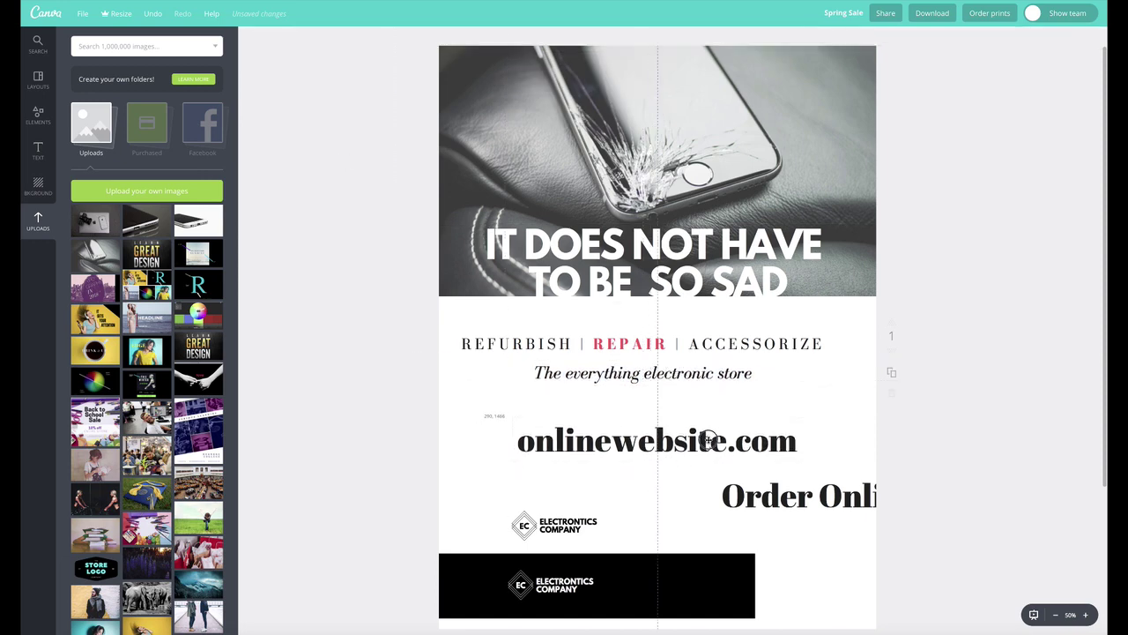
drag(802, 503, 632, 439)
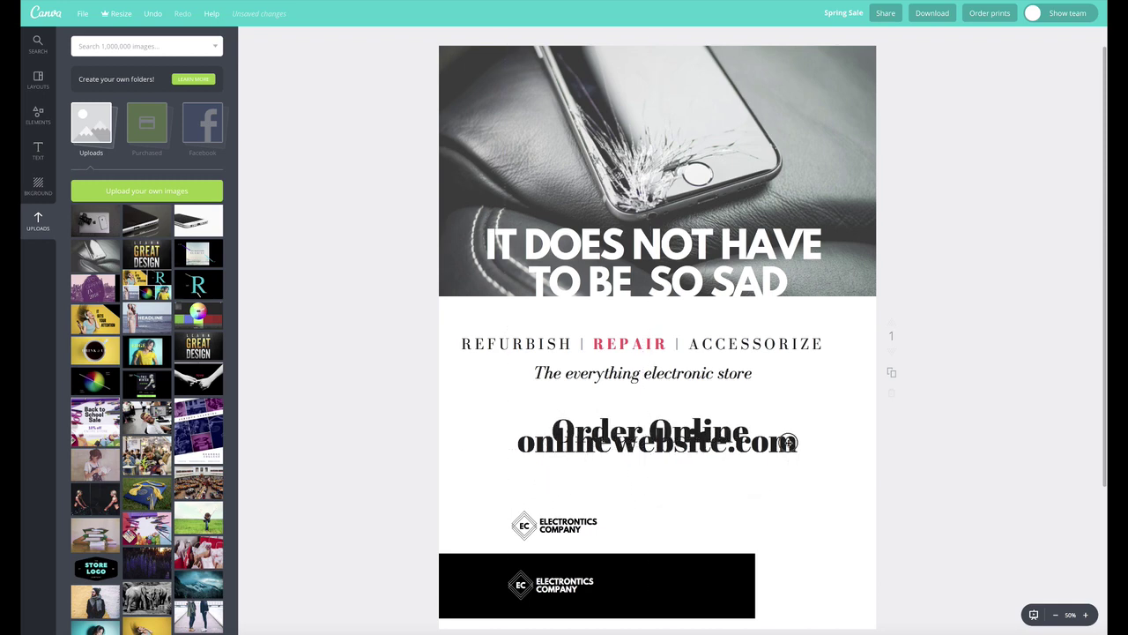
drag(787, 443, 783, 494)
Replace the "Order Online" text with "for a store near you".
double_click(661, 426)
key(ctrl+a)
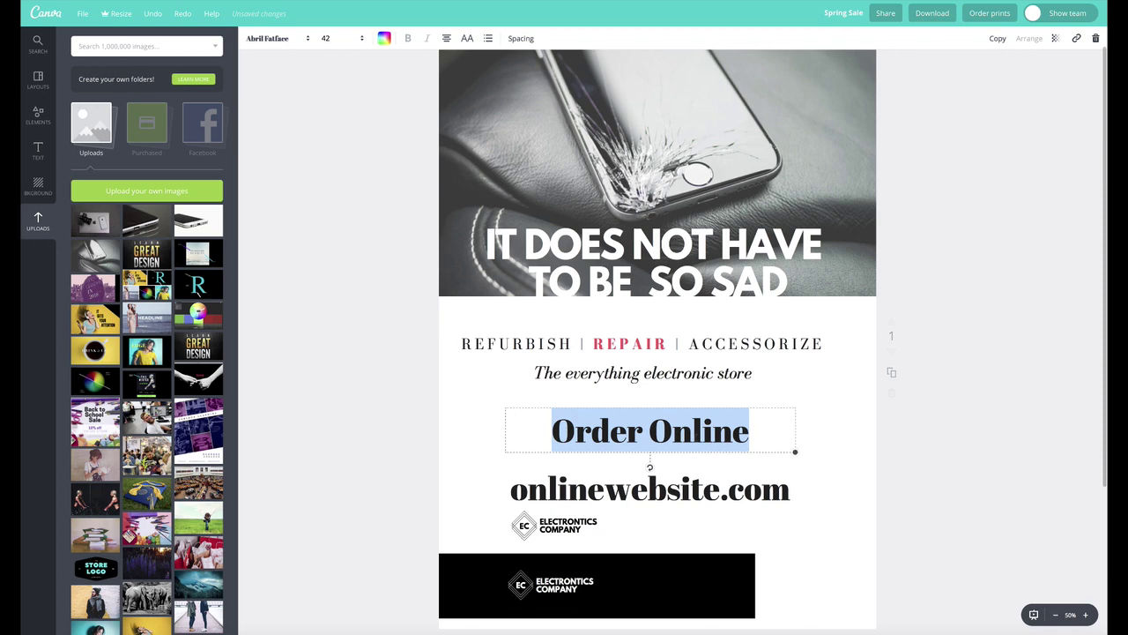
text(R)
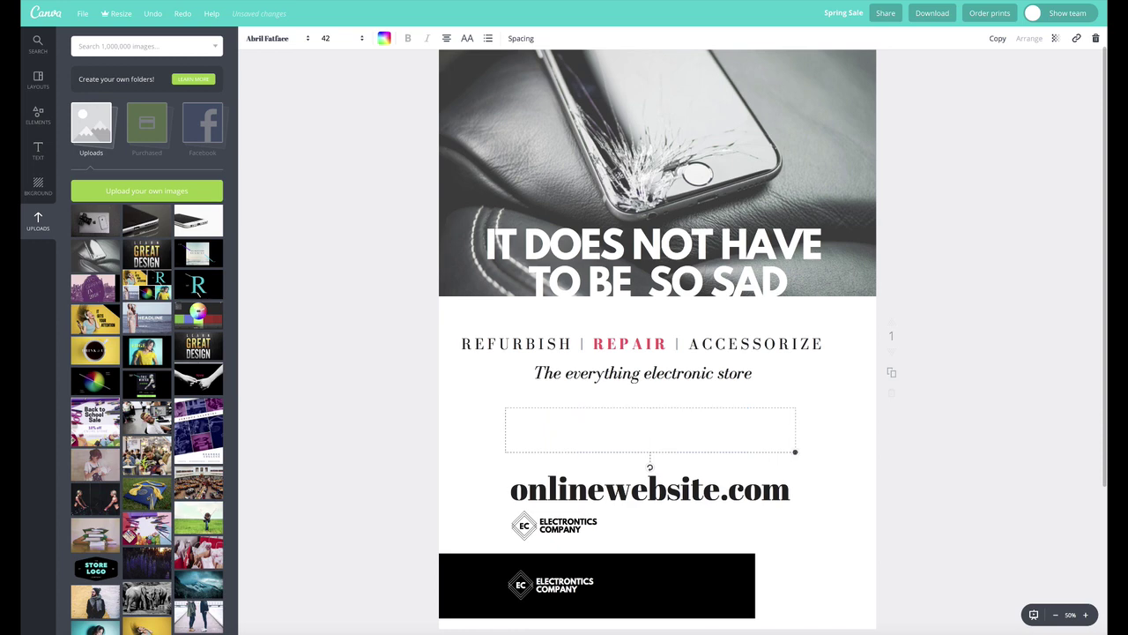
text(for a store near)
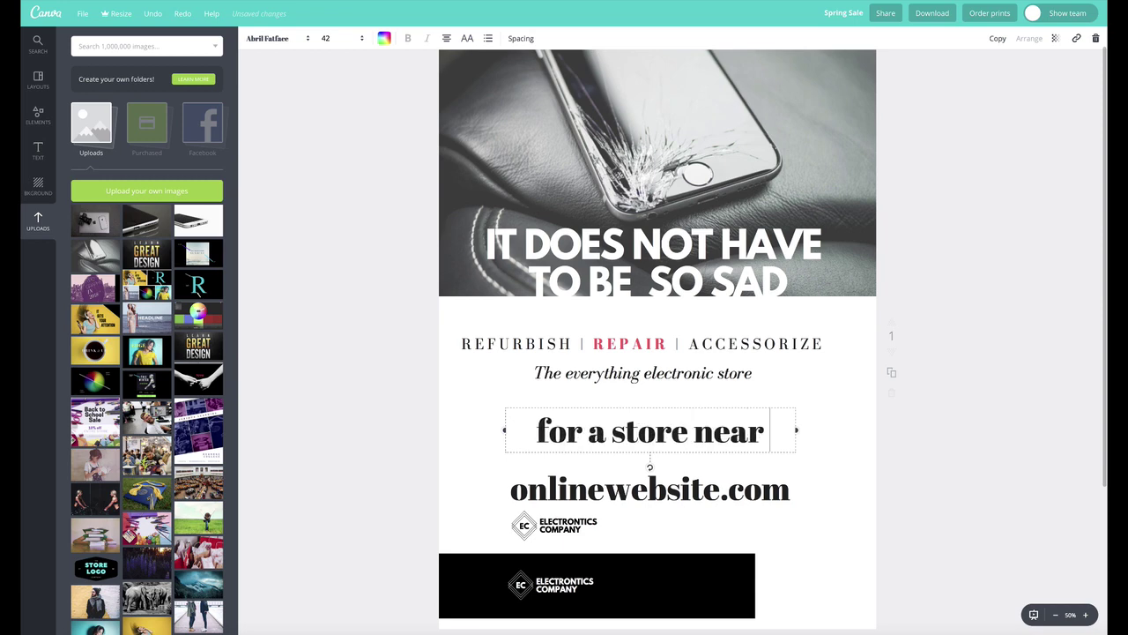
text( you)
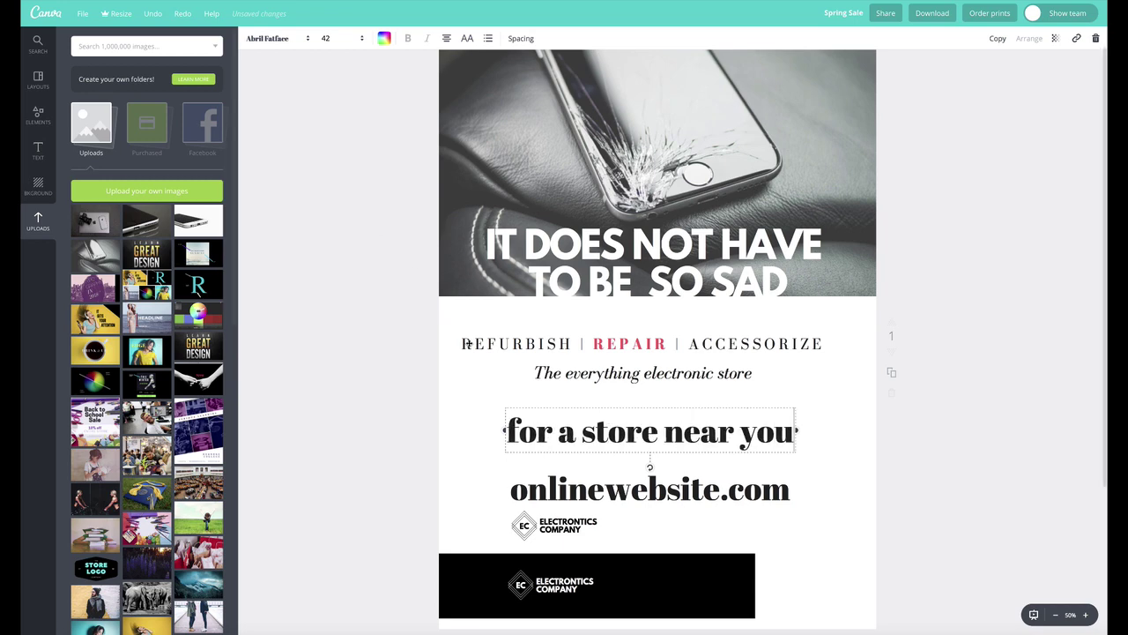
Set "for a store near you" in League Spartan and widen its text box so it fits on one line.
drag(796, 432, 500, 431)
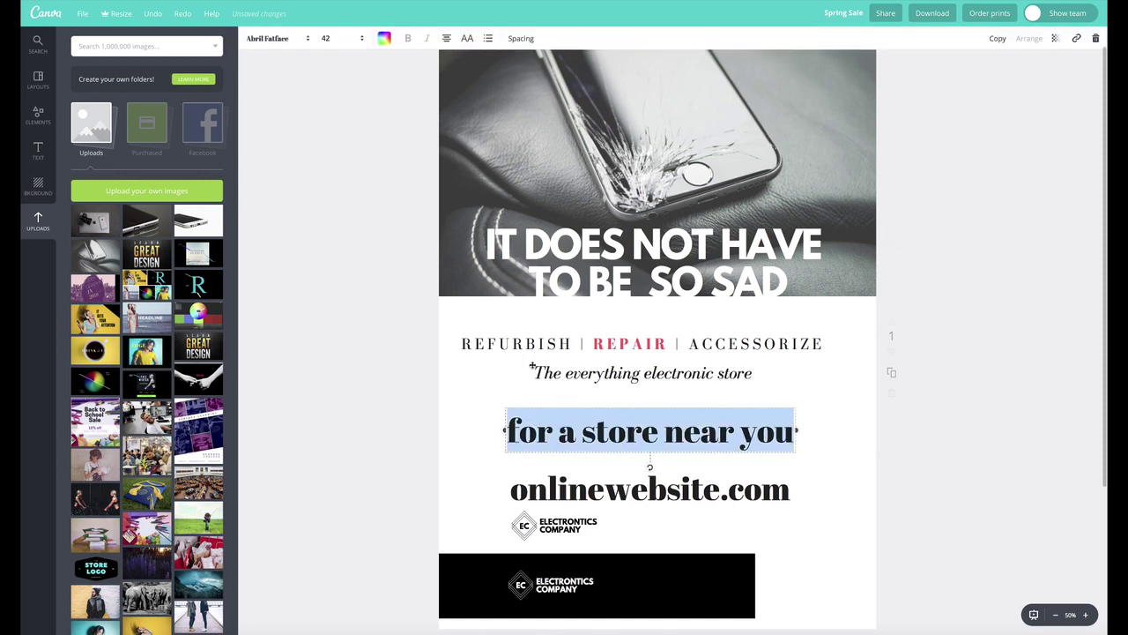
click(296, 39)
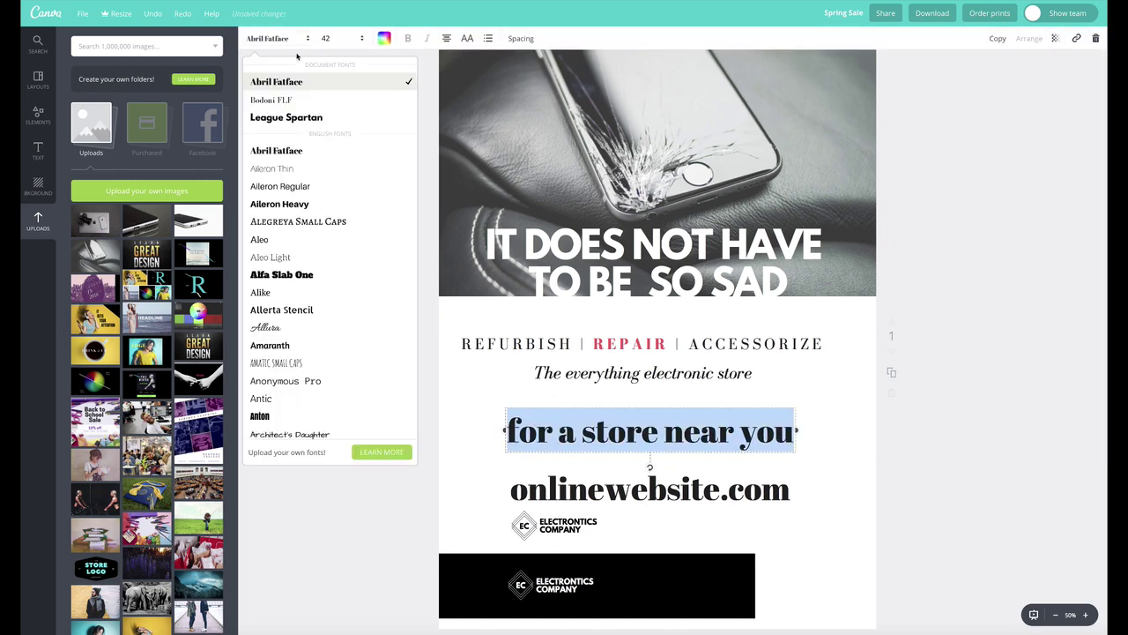
click(287, 118)
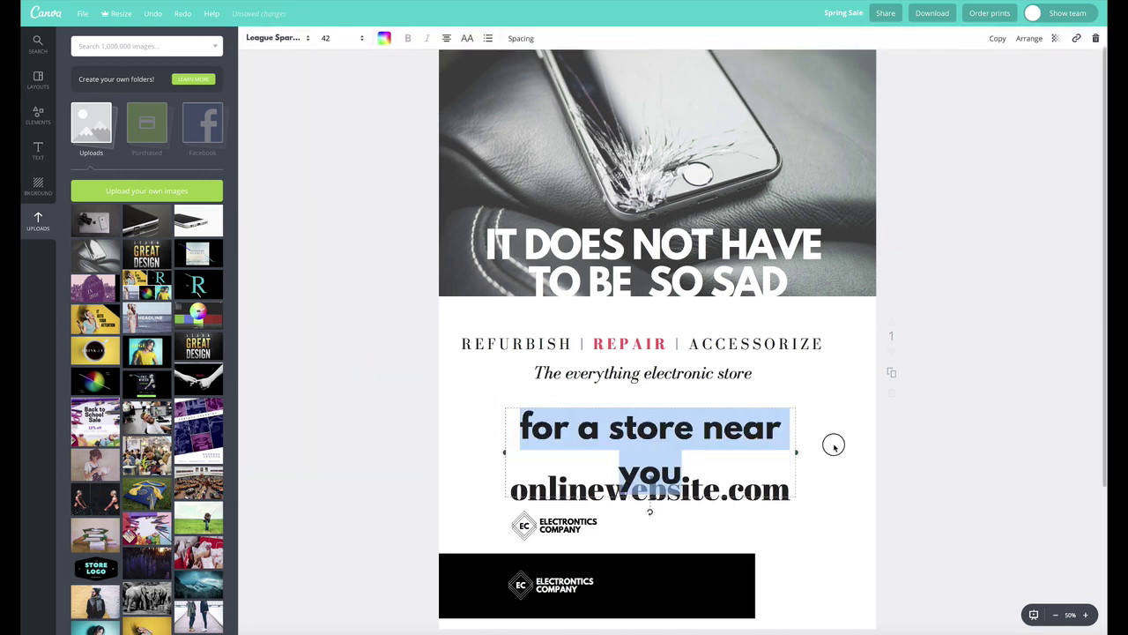
click(763, 433)
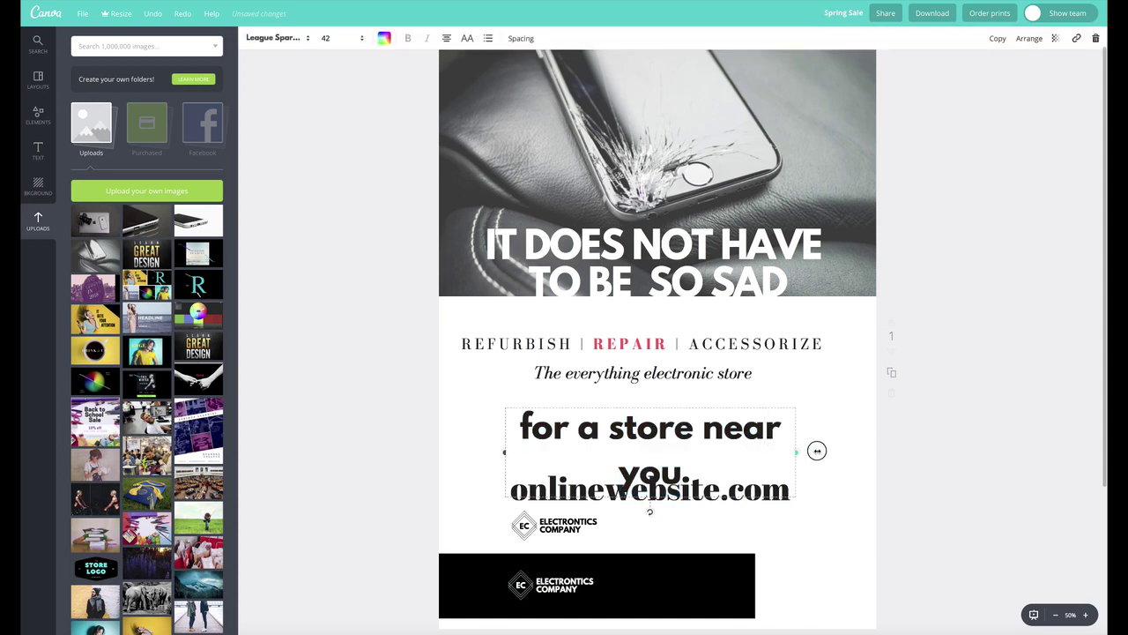
drag(871, 449, 870, 445)
Reduce "for a store near you" to font size 24 and place it centered just above the website address.
triple_click(745, 428)
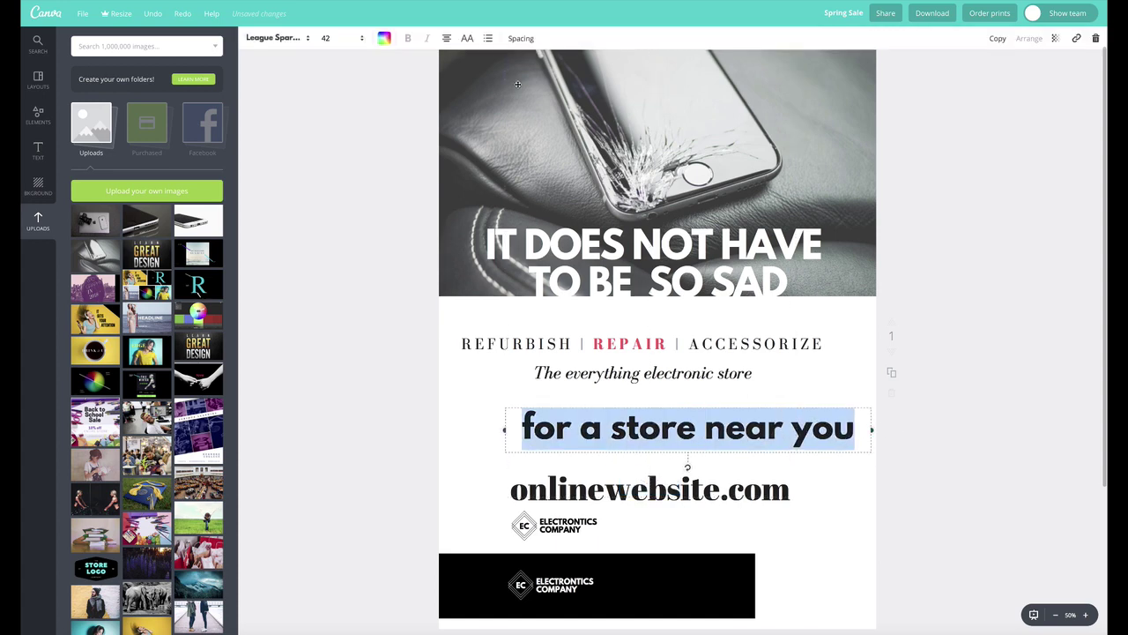
click(328, 40)
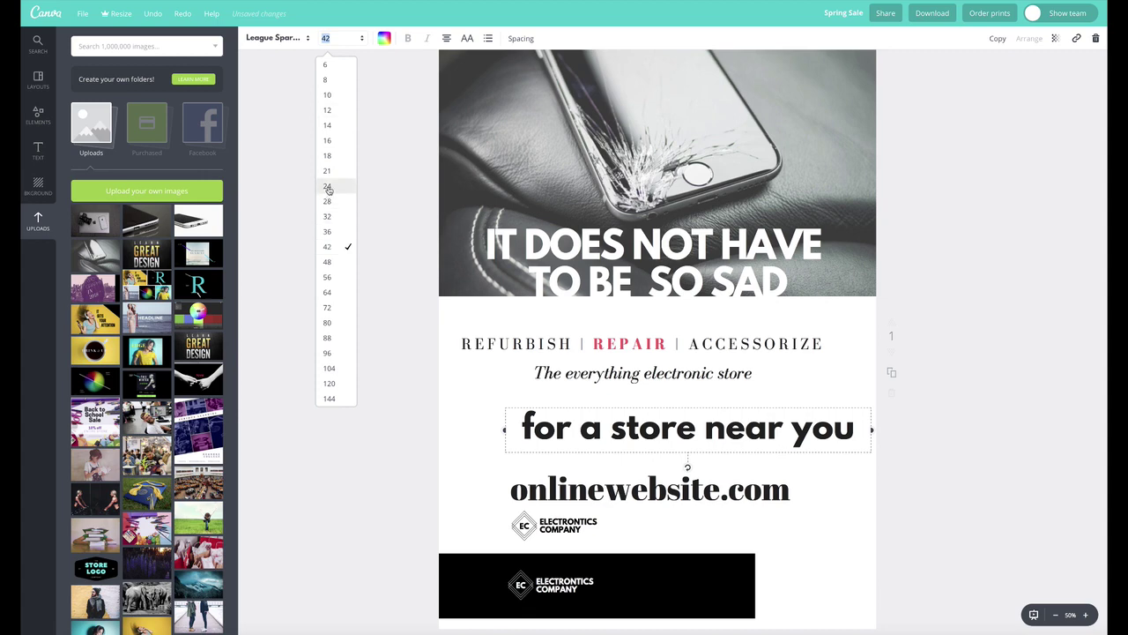
click(343, 187)
drag(709, 417, 667, 446)
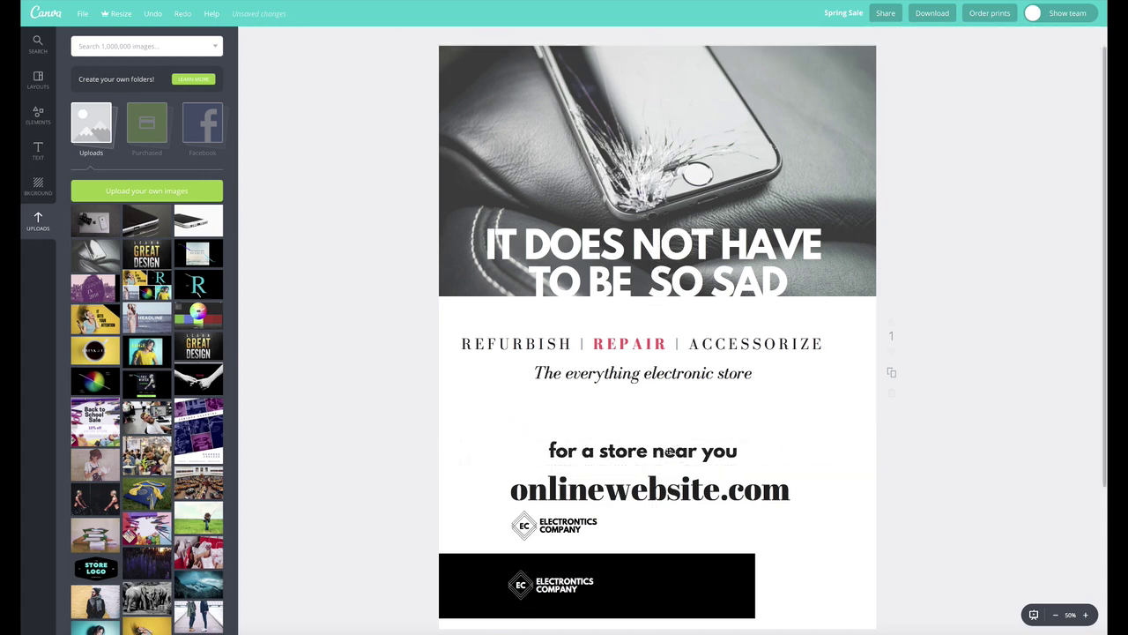
Set "onlinewebsite.com" in League Spartan, widen its box to fit on one line, and center it under "for a store near you".
click(639, 490)
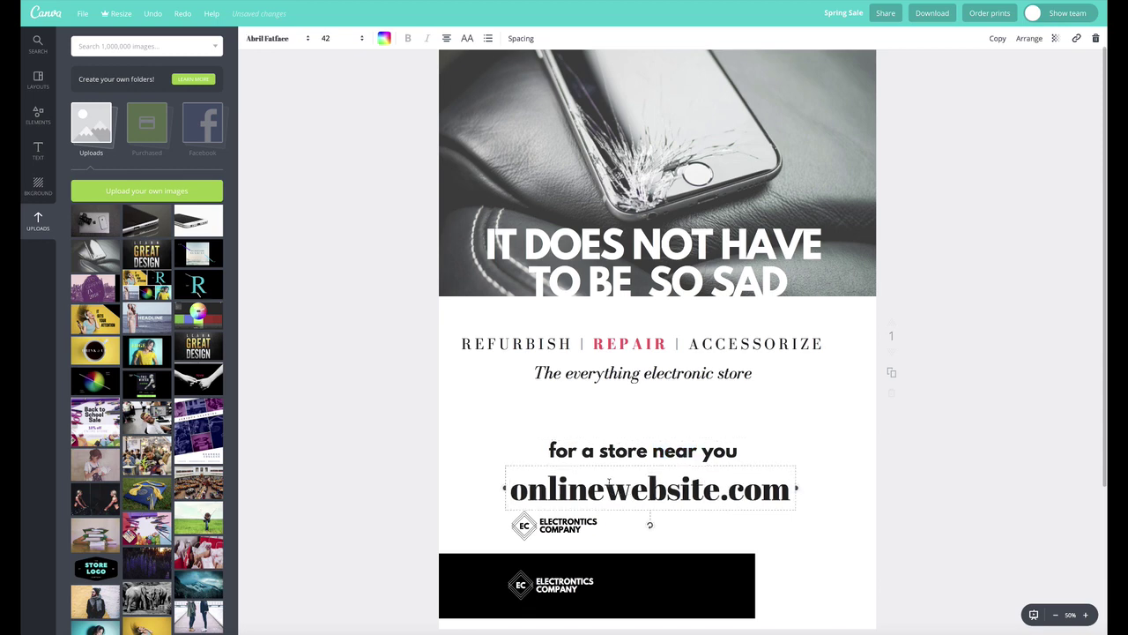
double_click(609, 489)
click(278, 38)
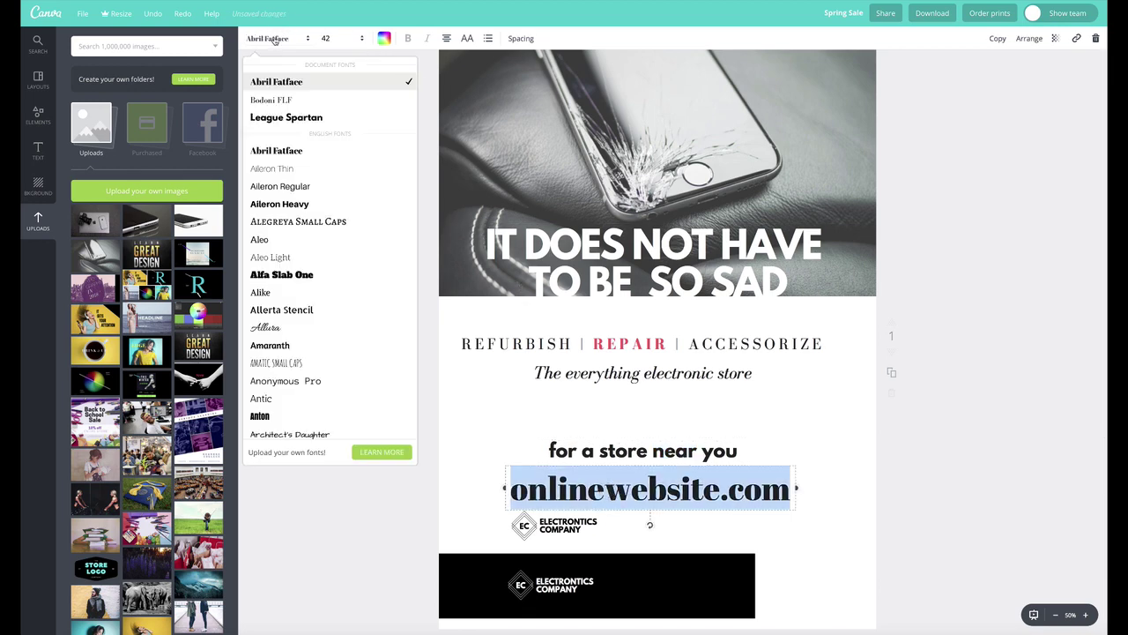
click(275, 115)
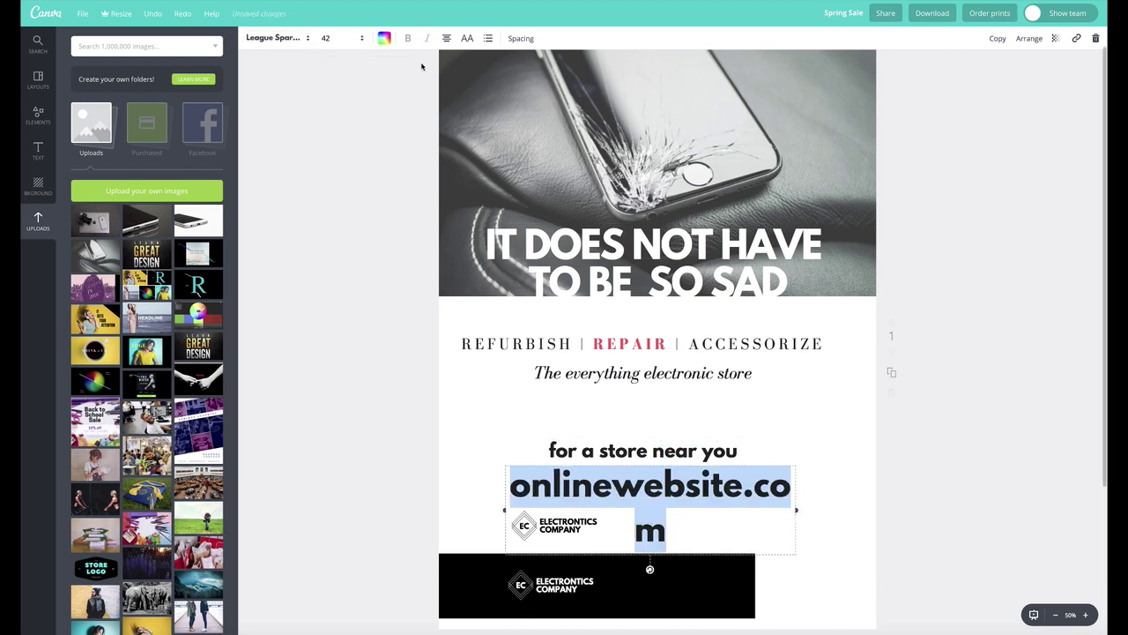
click(592, 401)
click(781, 497)
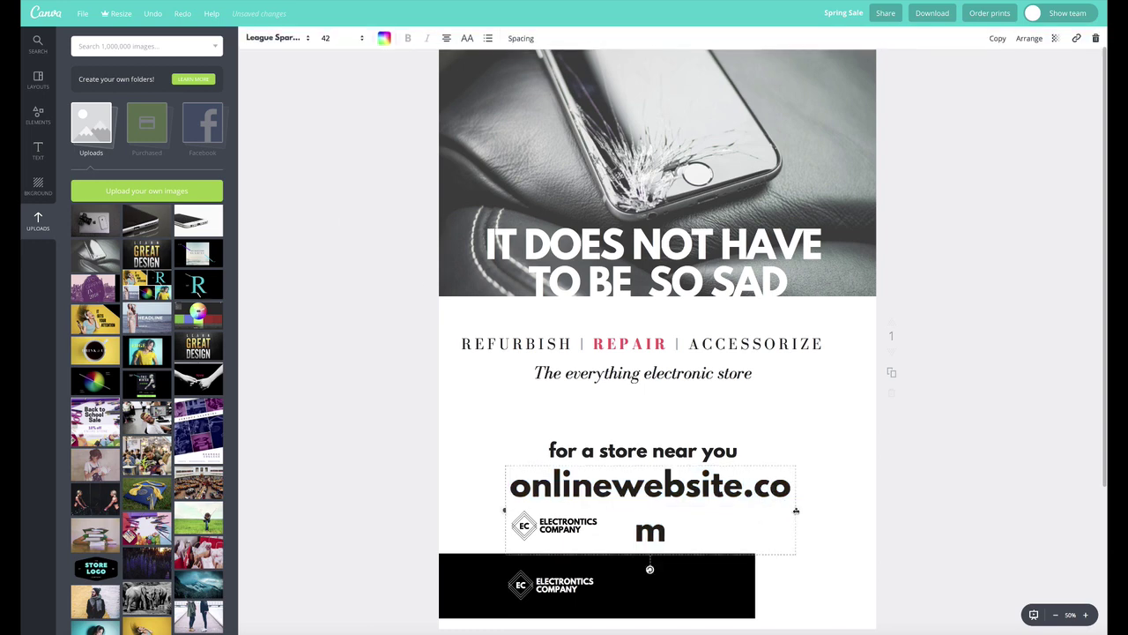
drag(865, 509, 866, 508)
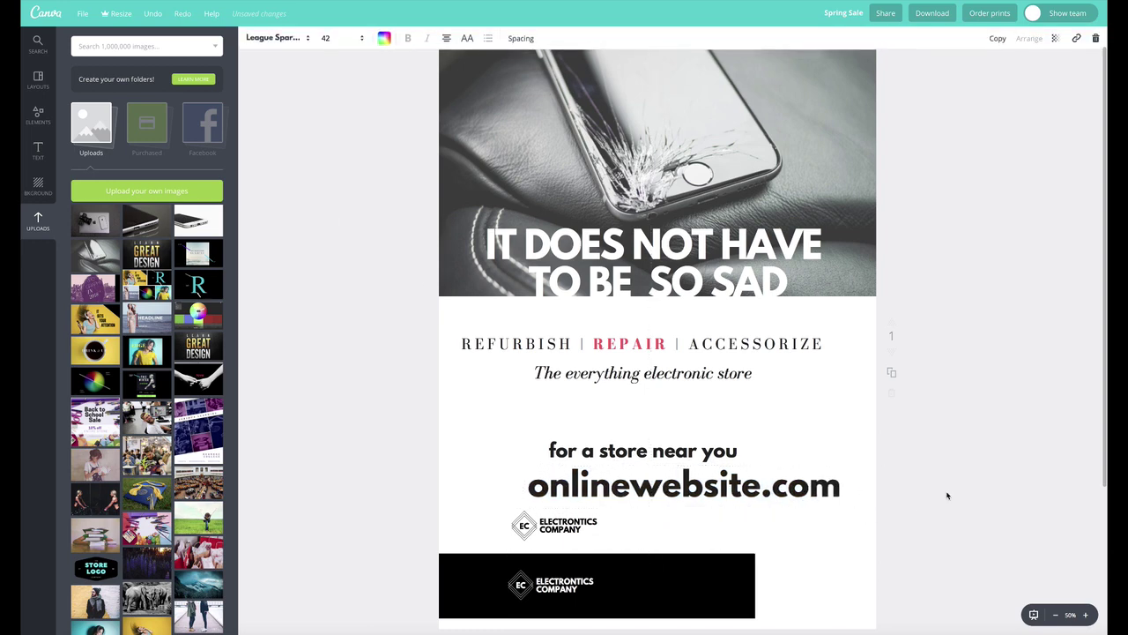
drag(791, 491, 758, 488)
Enlarge the black bar so it covers the full page width and reaches the bottom edge of the flyer.
click(721, 581)
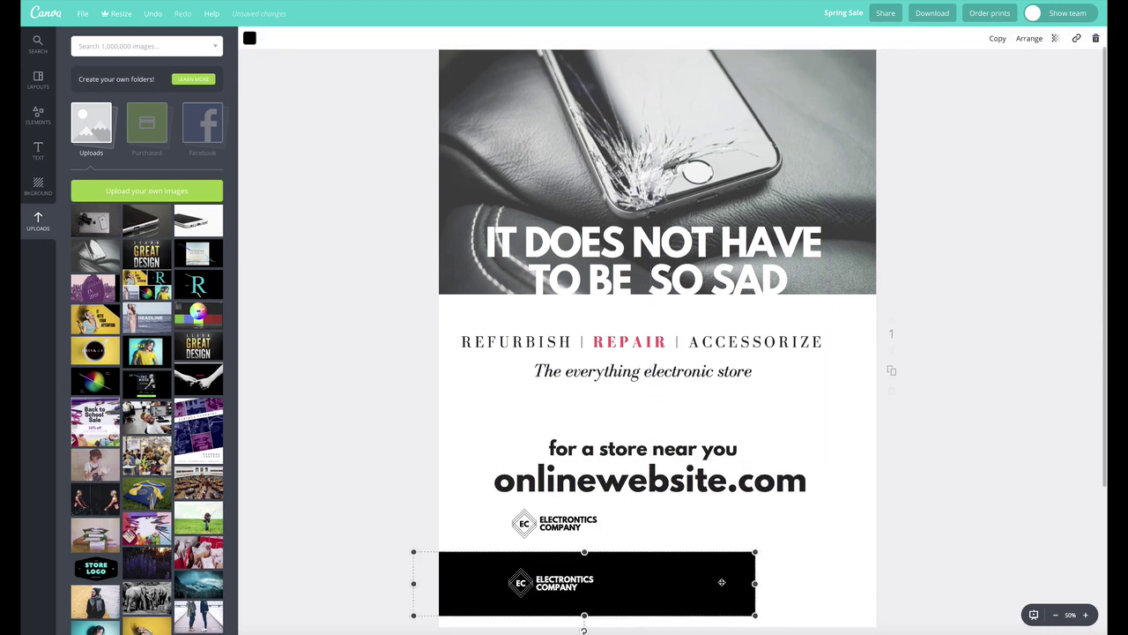
scroll(721, 581, down, 2)
scroll(717, 560, down, 3)
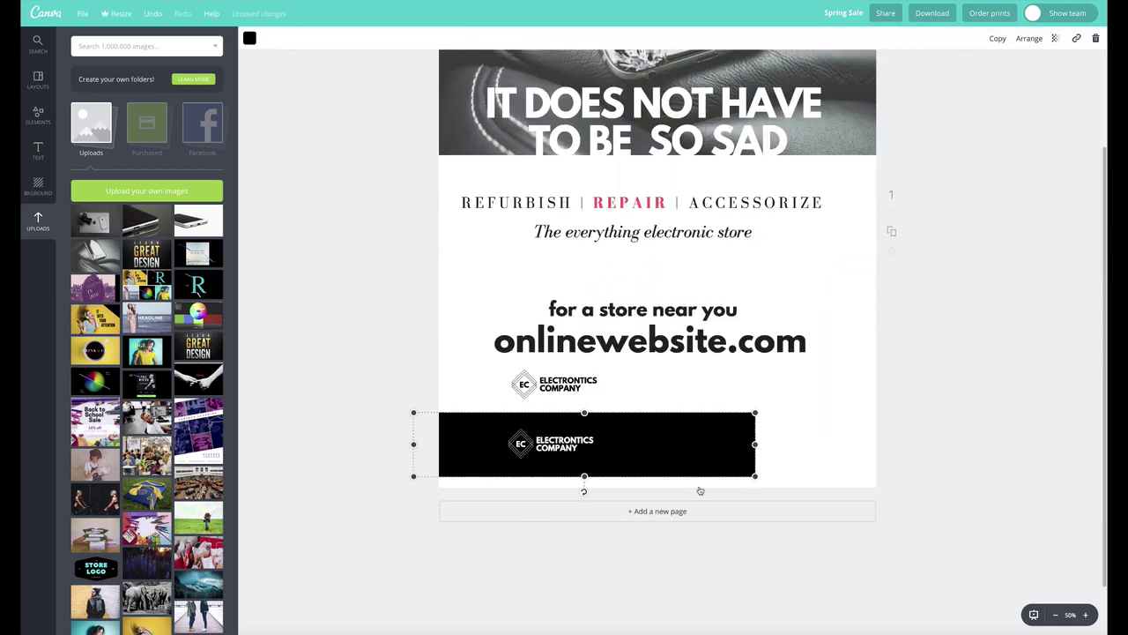
drag(751, 477, 912, 484)
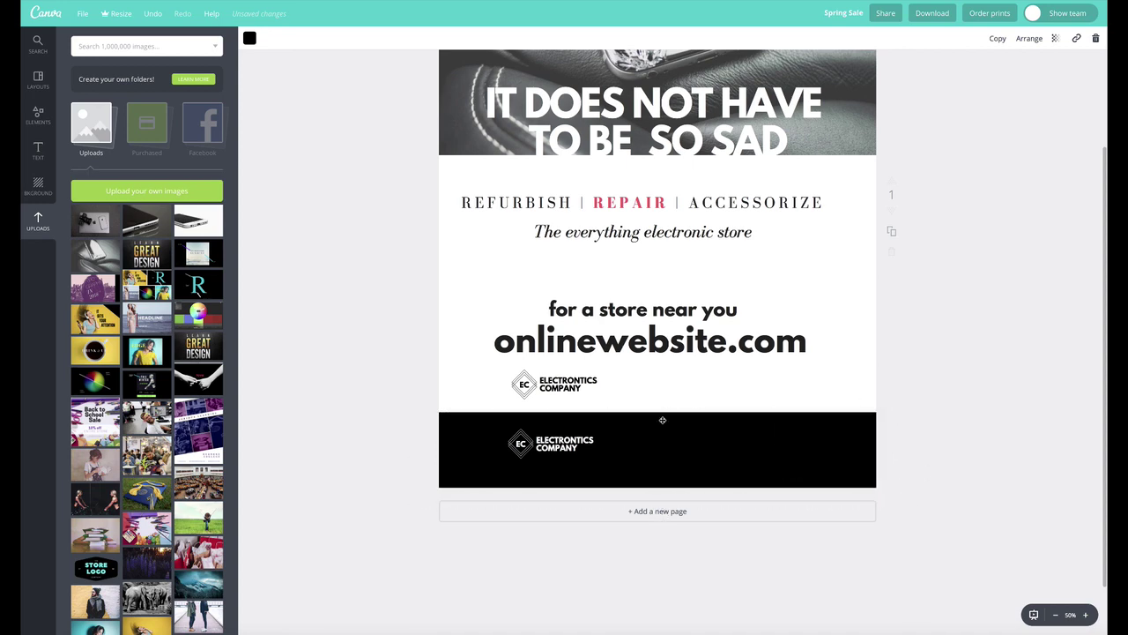
Move the white Electronics Company logo to the middle of the black bar and enlarge it.
click(397, 439)
drag(531, 446, 621, 452)
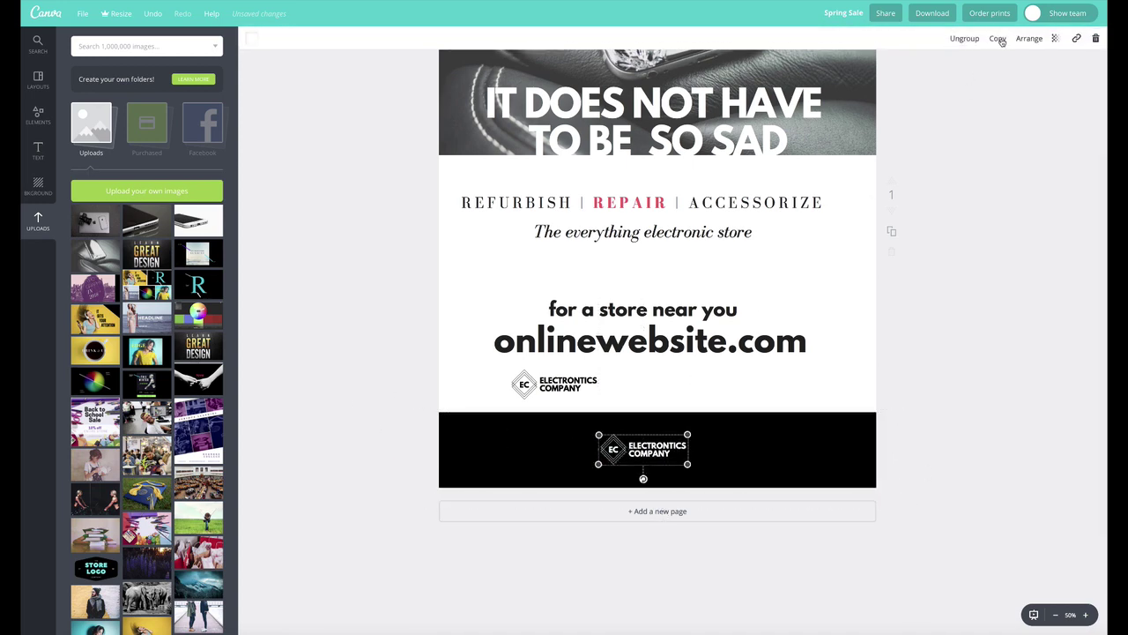
drag(691, 434, 652, 438)
Shift "for a store near you" and the website address slightly up, keeping them close together.
scroll(763, 465, up, 3)
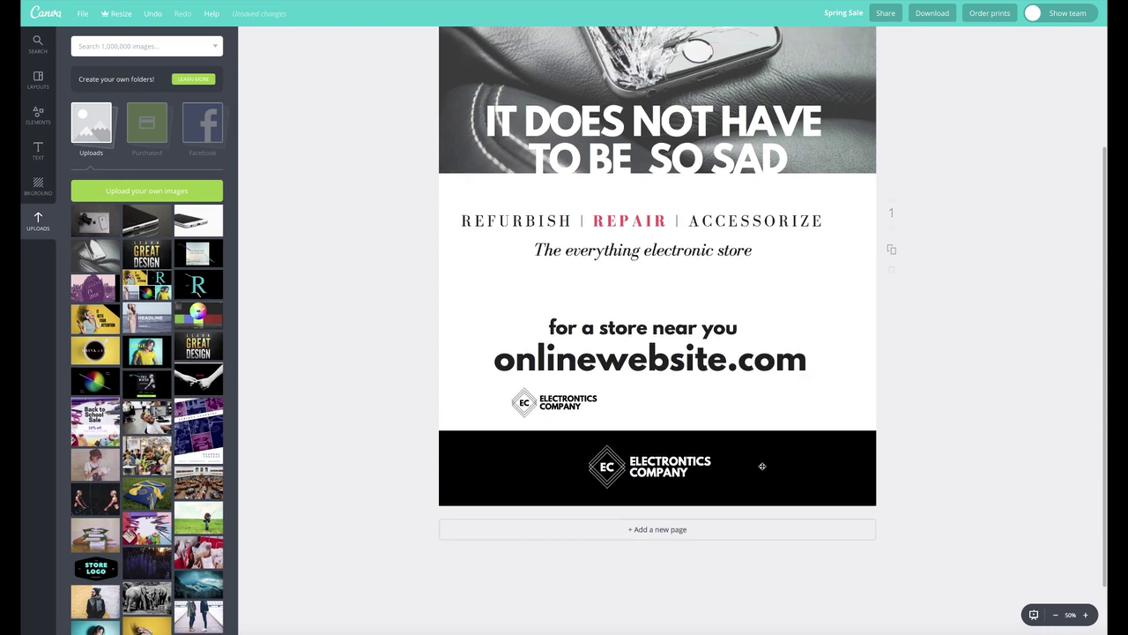
scroll(661, 434, up, 1)
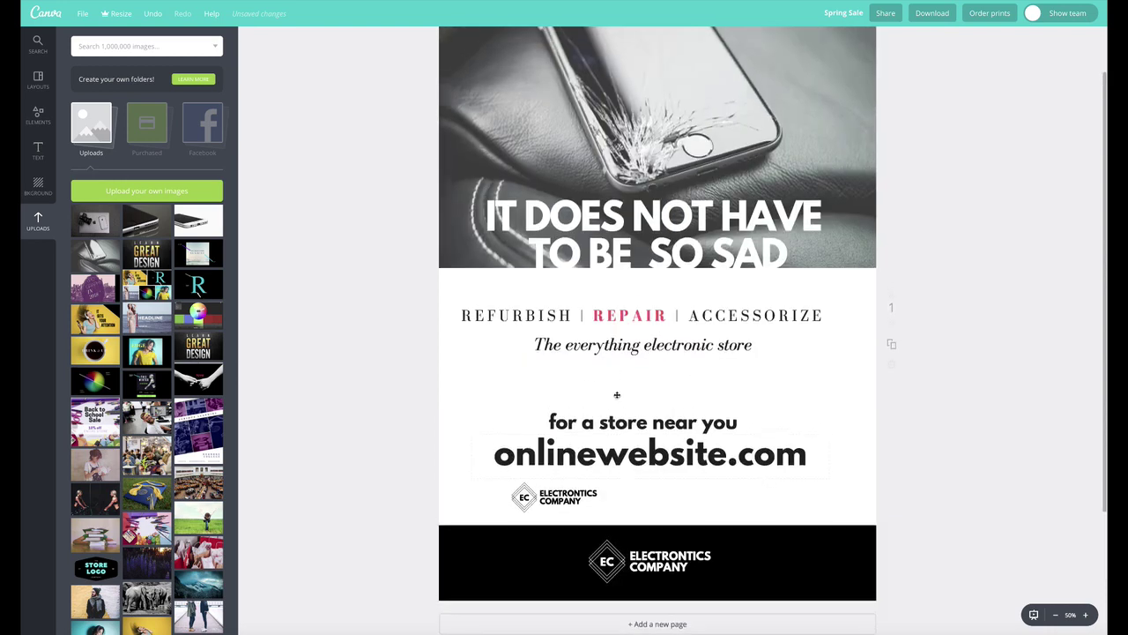
mouse_move(642, 424)
mouse_down()
mouse_move(637, 408)
mouse_move(646, 411)
mouse_up()
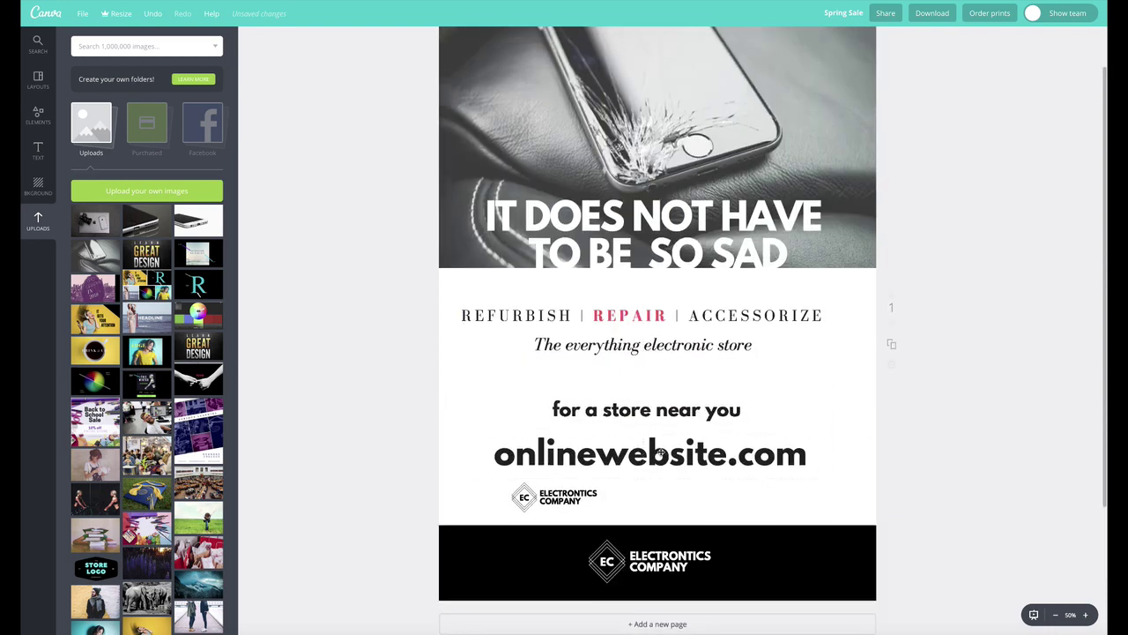
drag(660, 452, 657, 438)
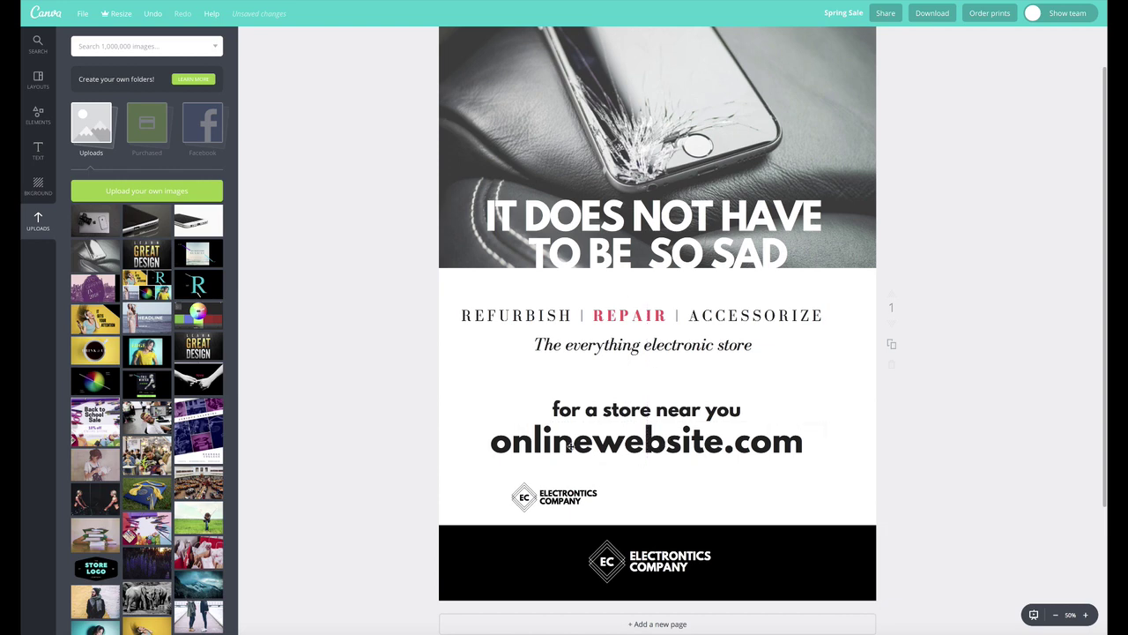
Move the black logo off the page and raise the top edge of the black bar slightly.
drag(559, 498, 987, 450)
click(825, 552)
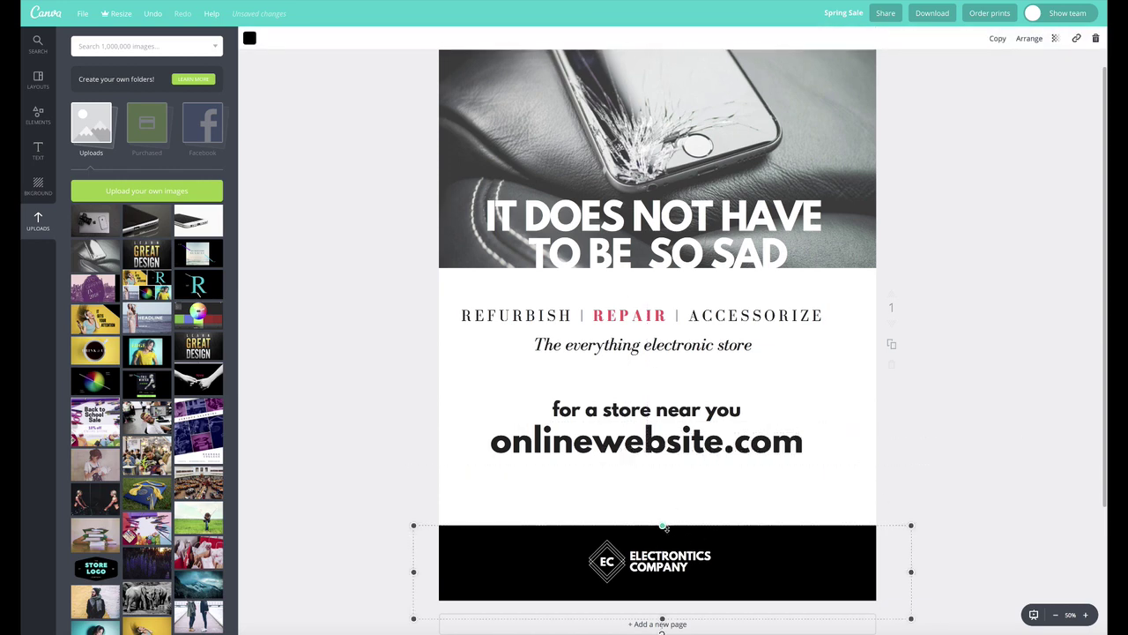
drag(663, 524, 664, 509)
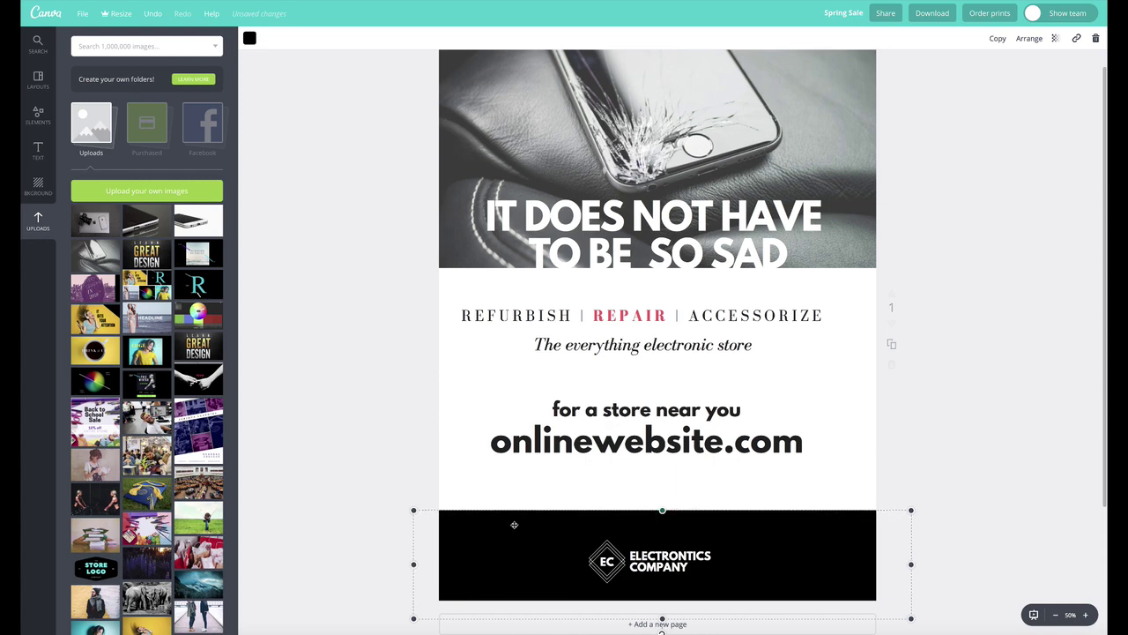
Nudge the logo in the black bar slightly up, and move the store line and website address down closer to the bar.
click(522, 500)
drag(598, 551, 599, 547)
click(423, 299)
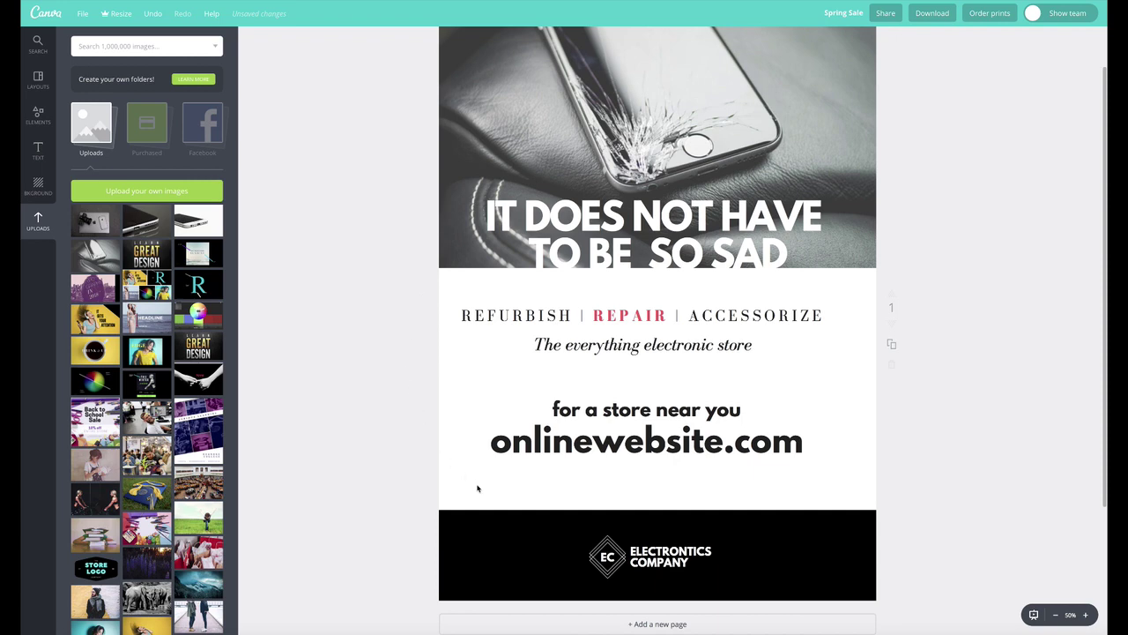
mouse_move(705, 434)
mouse_down()
mouse_move(715, 459)
mouse_move(701, 436)
mouse_up()
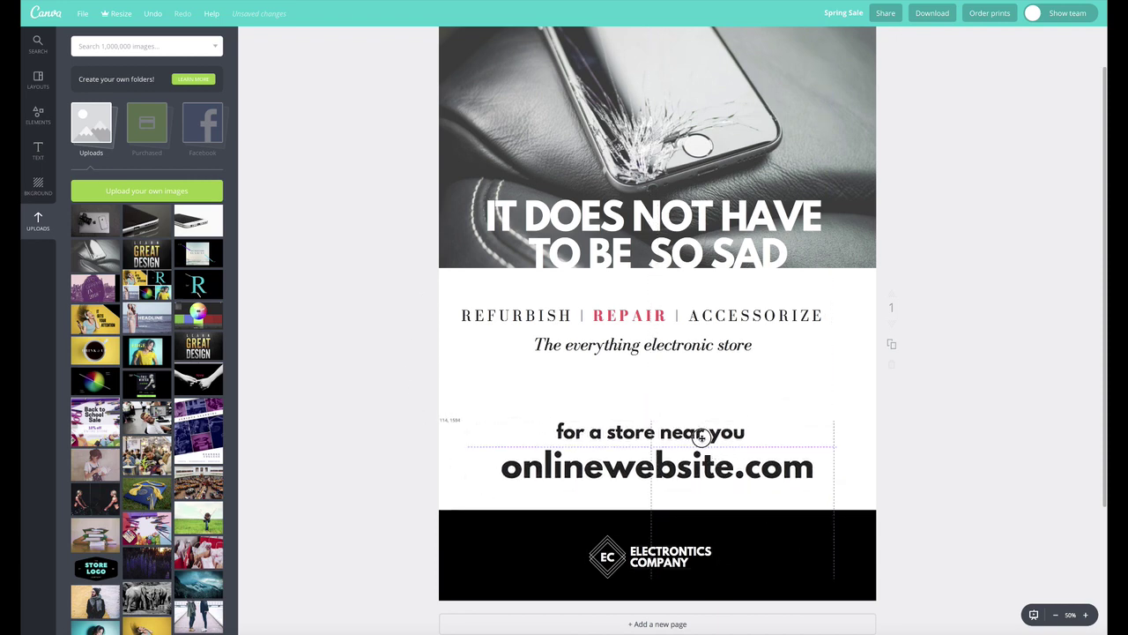
drag(647, 344, 647, 344)
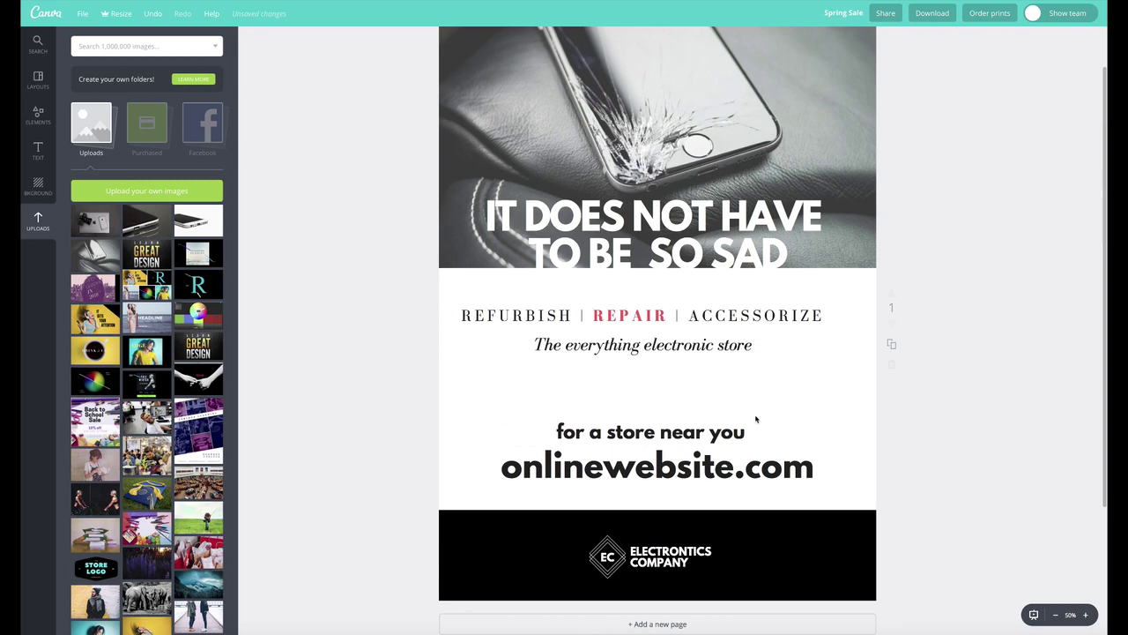
click(697, 458)
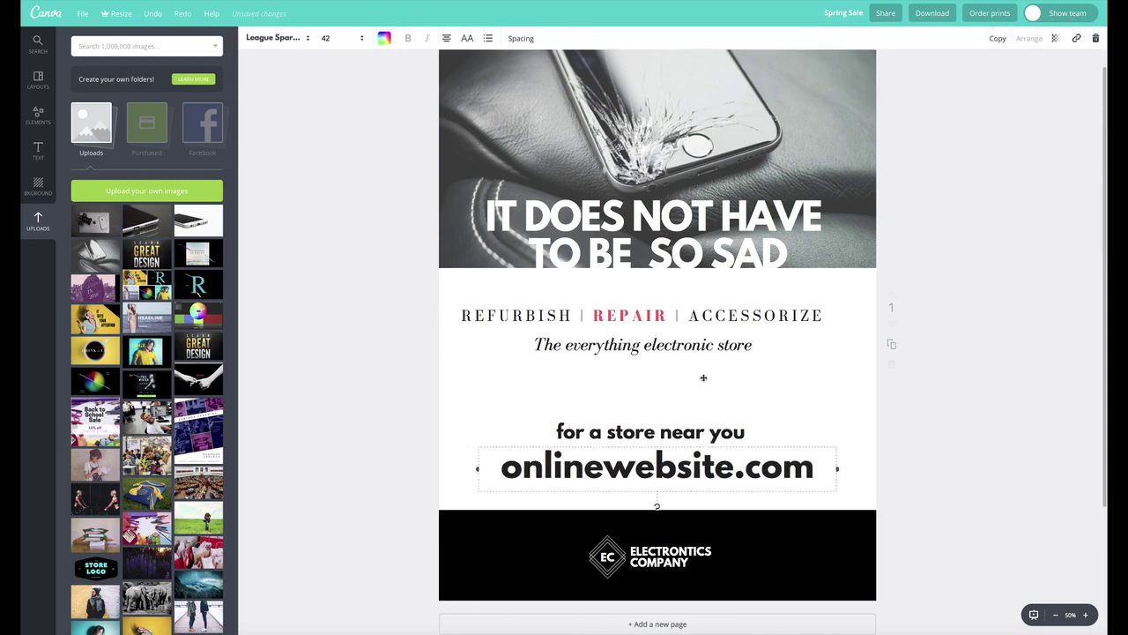
shift+click(703, 432)
shift+click(732, 315)
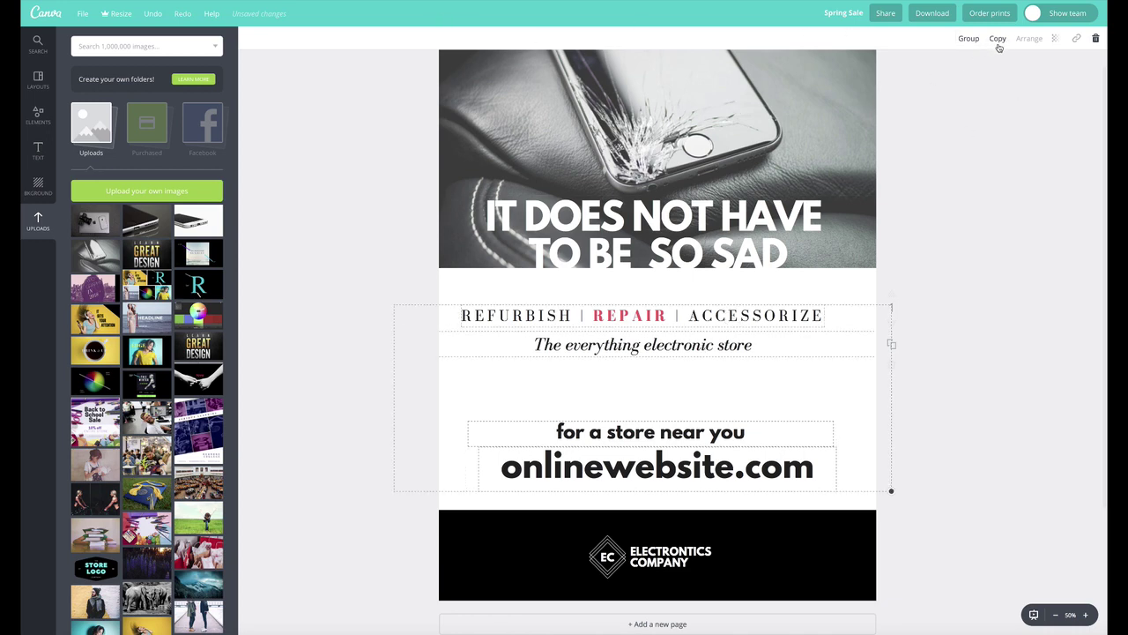
click(805, 378)
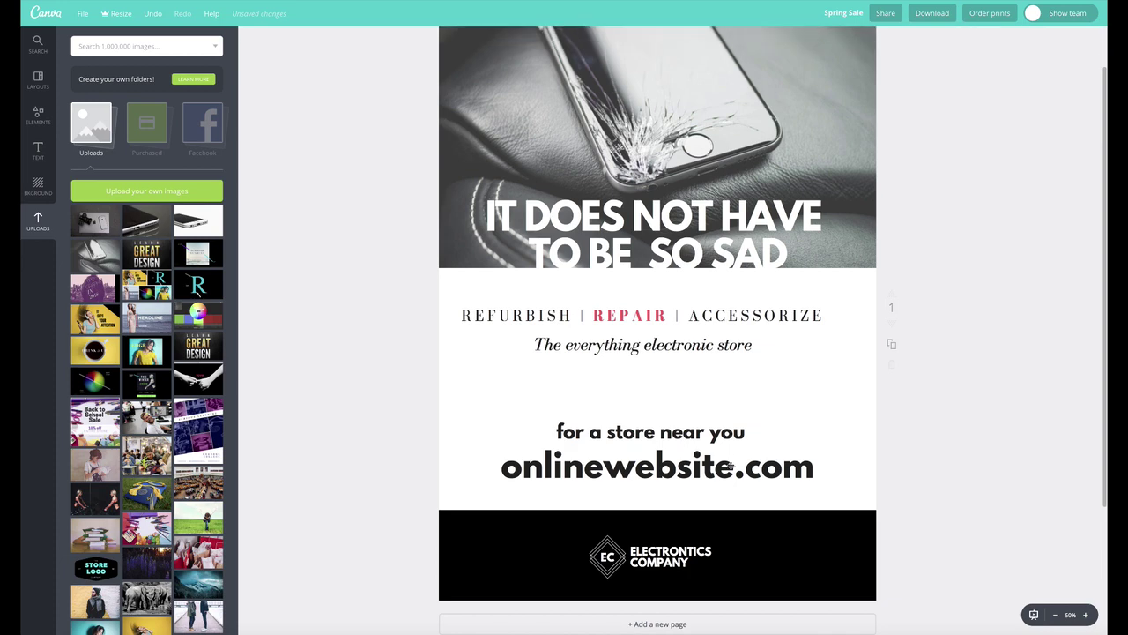
Shift the website address slightly down and left, lower the store line a little, and nudge the "Refurbish | Repair | Accessorize" line right.
drag(722, 467, 718, 445)
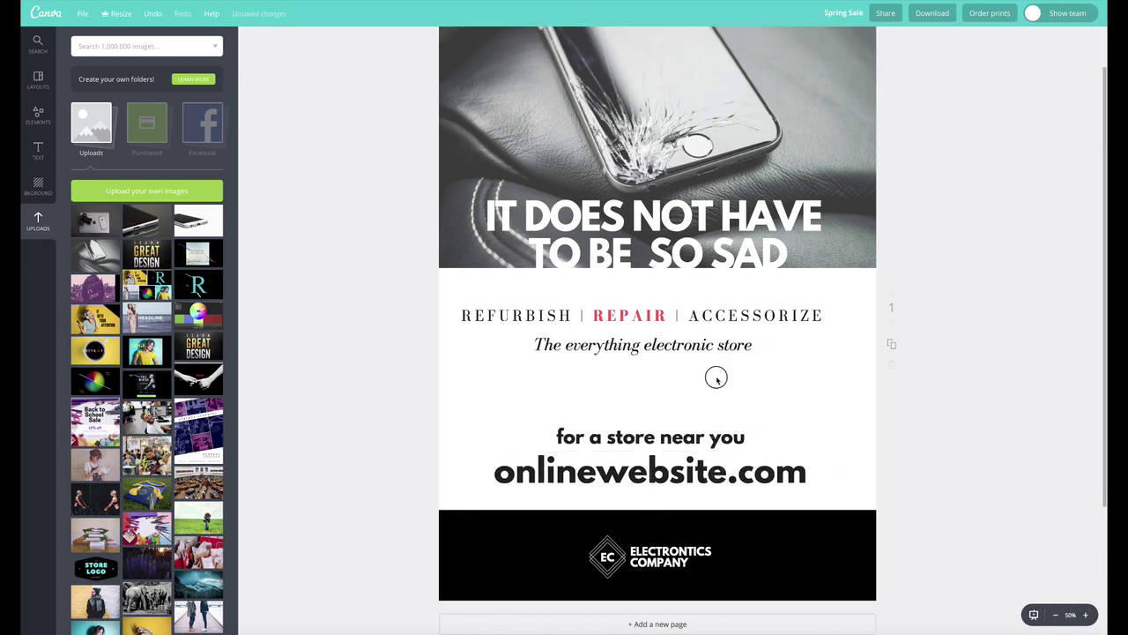
drag(686, 319, 692, 318)
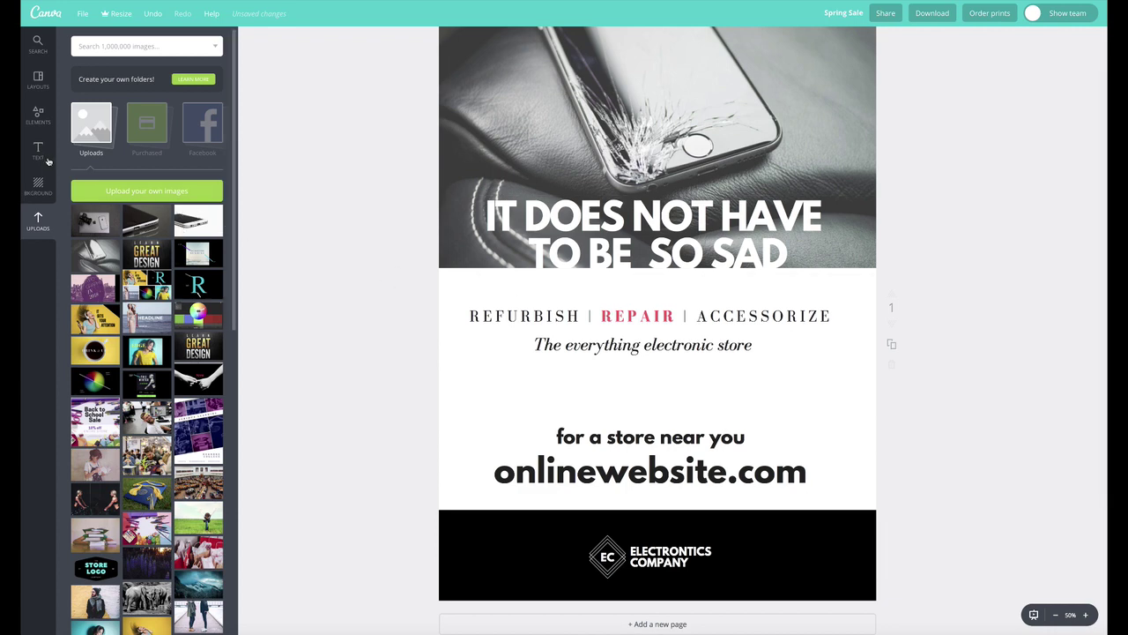
Add a solid square shape to the flyer and colour it light gray.
click(38, 112)
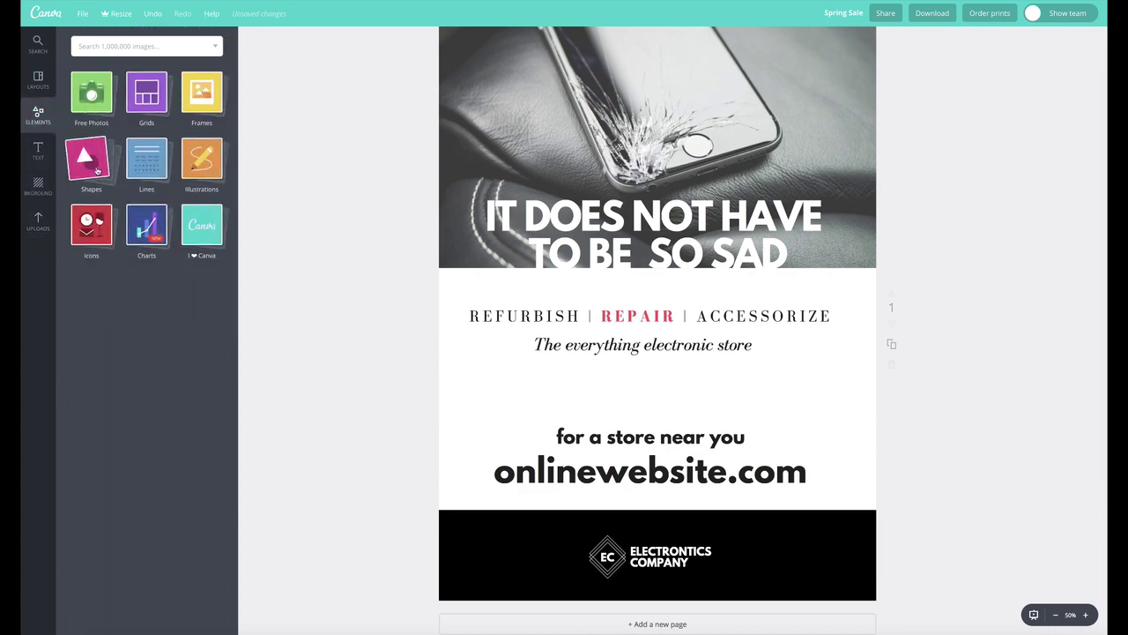
click(96, 168)
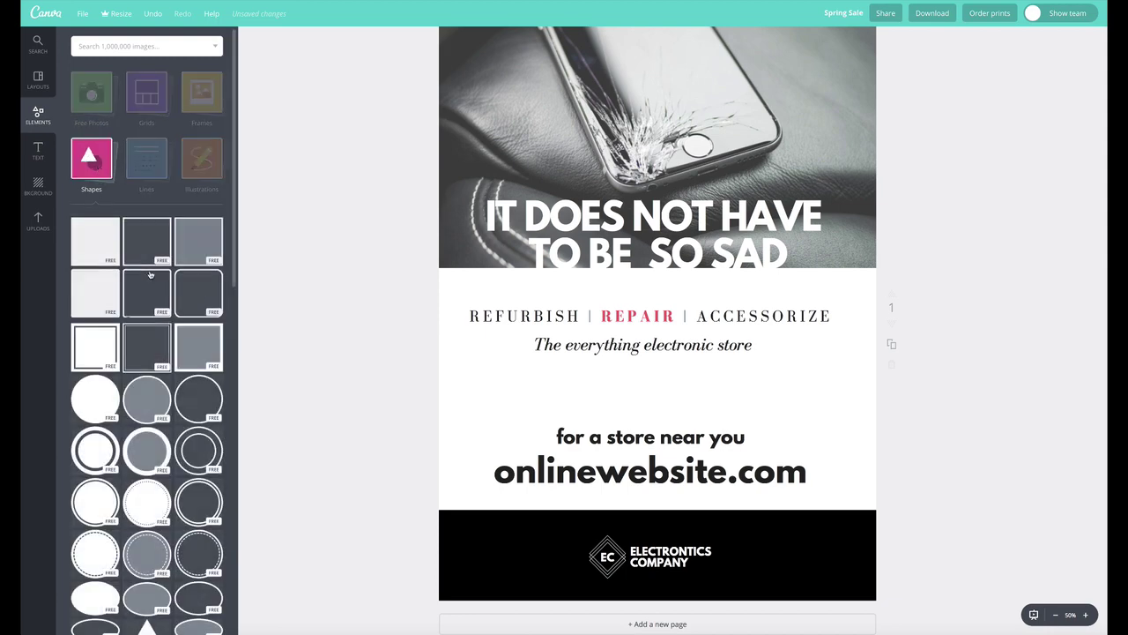
drag(150, 275, 481, 370)
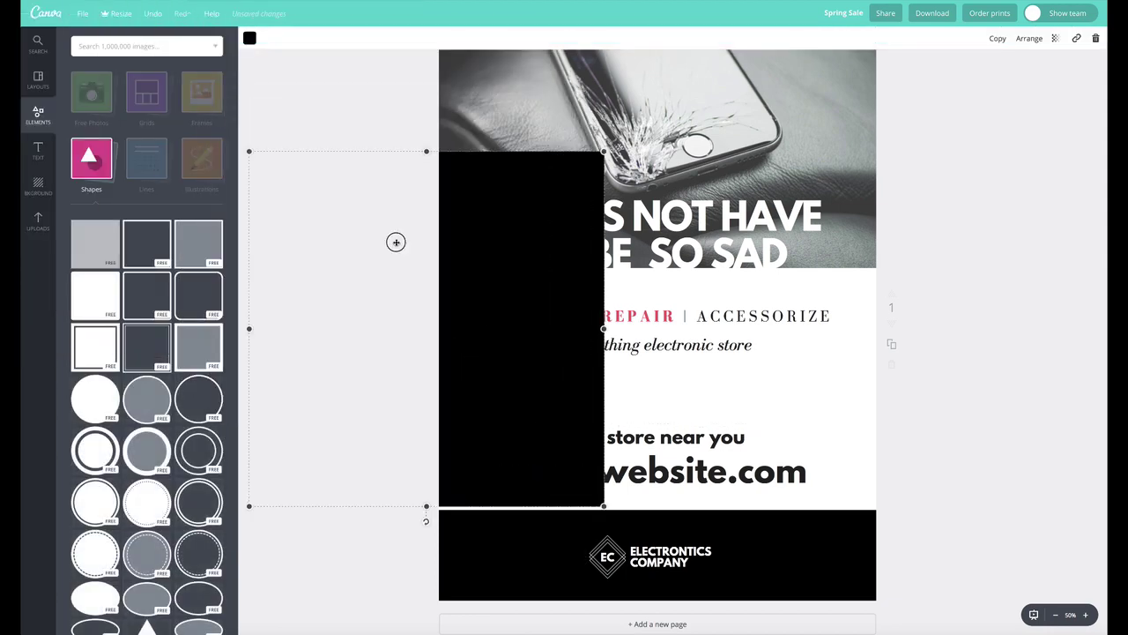
click(248, 38)
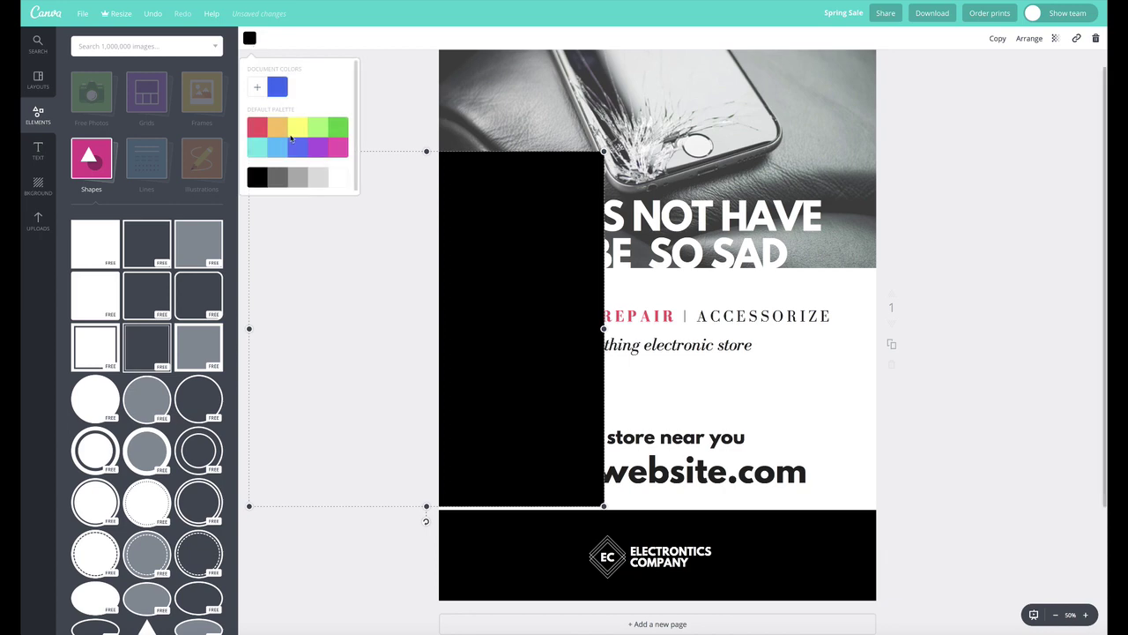
click(319, 179)
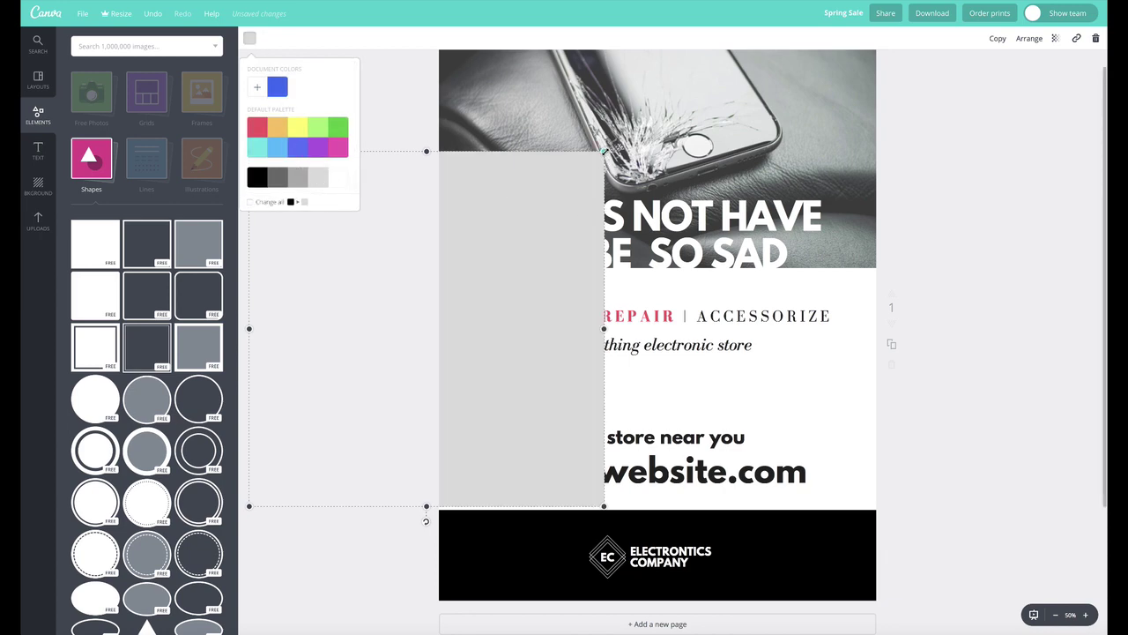
Reshape the gray square into a full-width band between the tagline and the black footer bar.
mouse_move(605, 151)
mouse_down()
mouse_move(622, 131)
mouse_move(609, 146)
mouse_up()
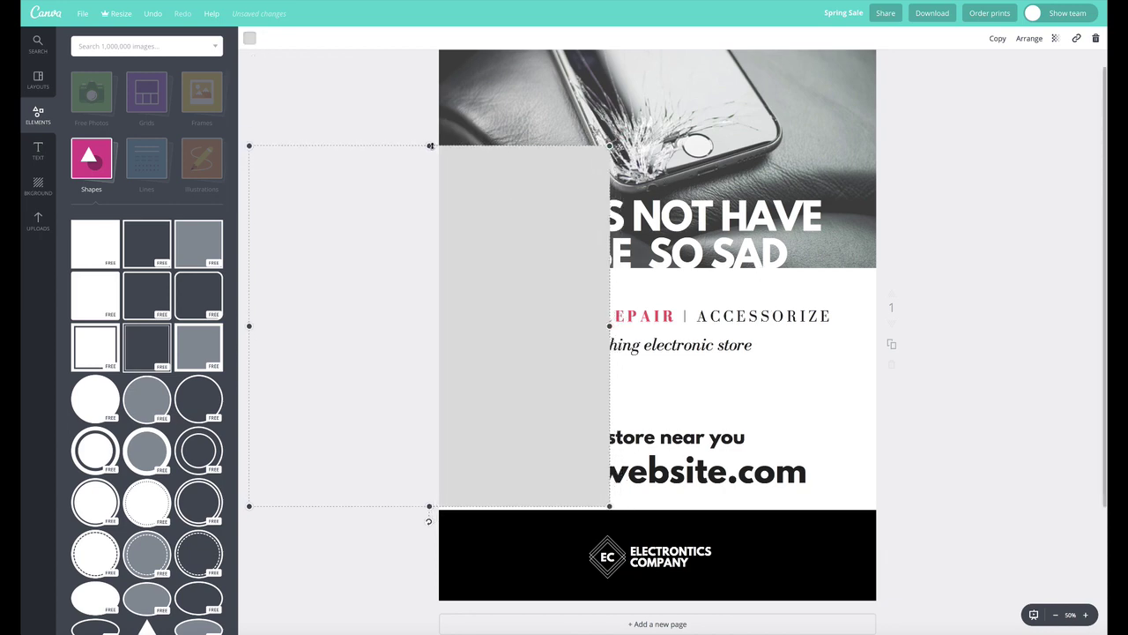
drag(431, 145, 432, 361)
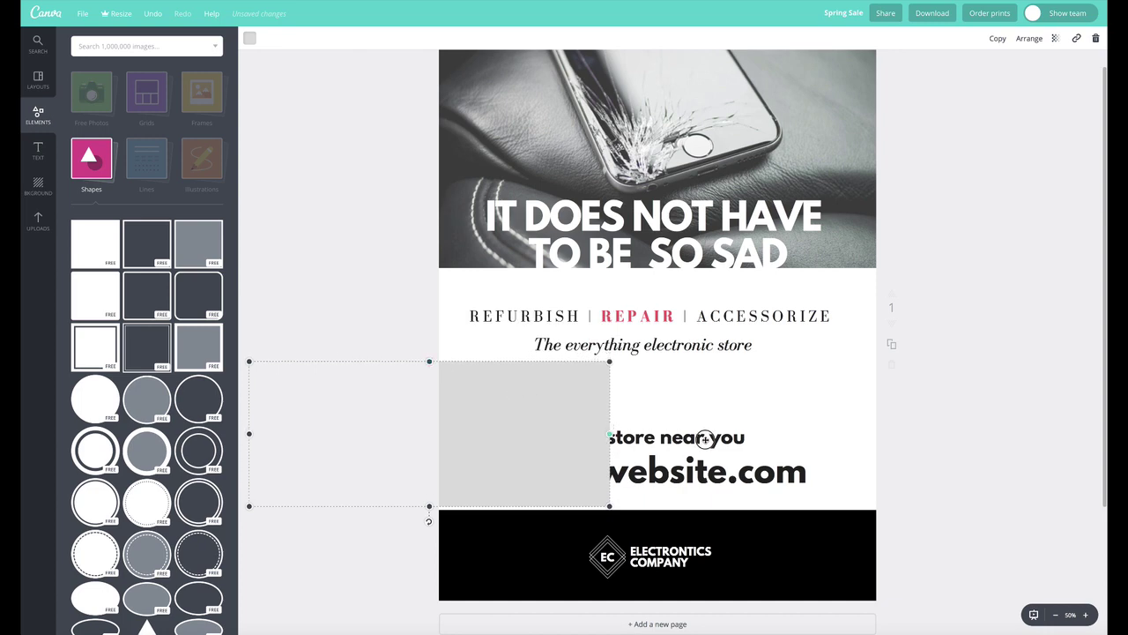
drag(705, 438, 989, 447)
Send the gray band back behind "for a store near you" and the website address.
right_click(786, 423)
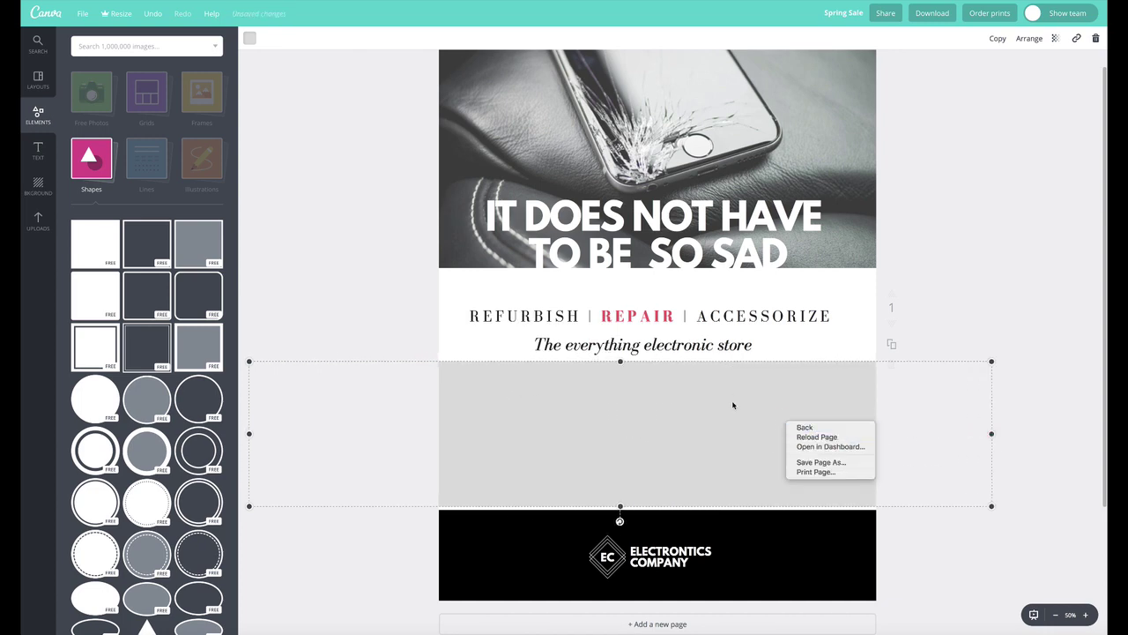
key(Escape)
click(1028, 38)
click(1009, 84)
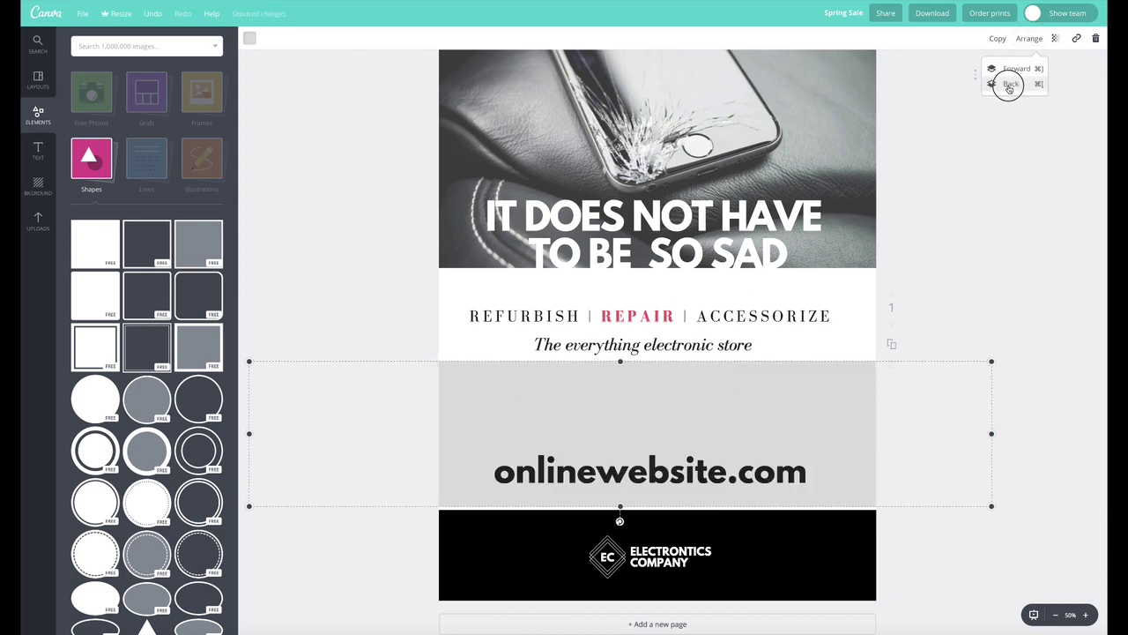
click(1014, 84)
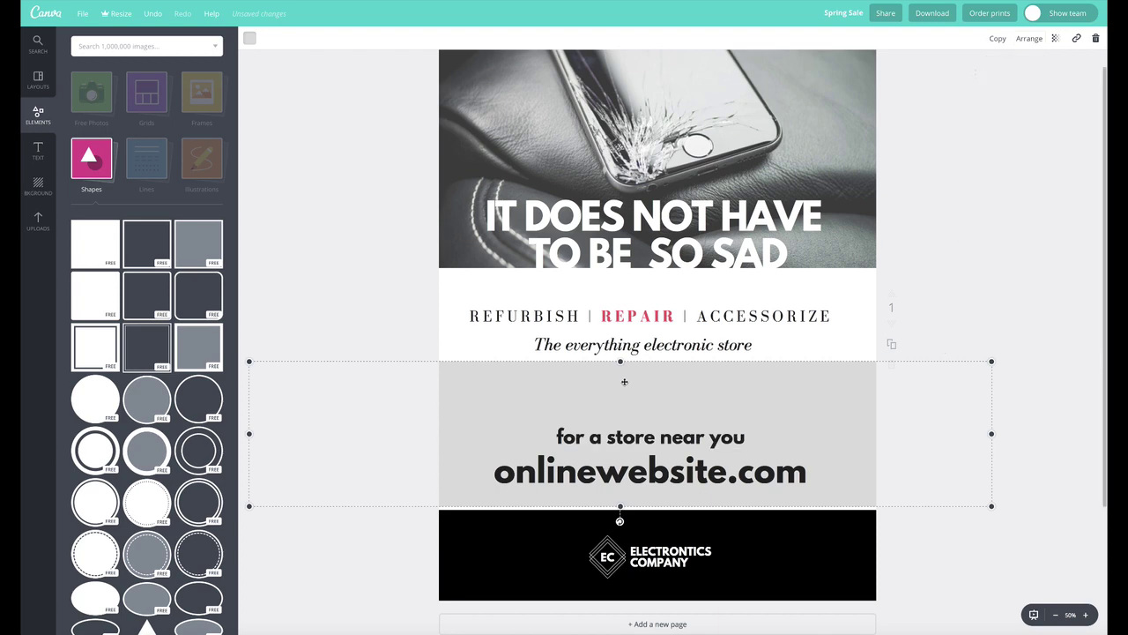
Shorten the gray band, align its bottom edge with the black bar, and adjust its top edge to leave space above the store line.
drag(621, 363, 622, 411)
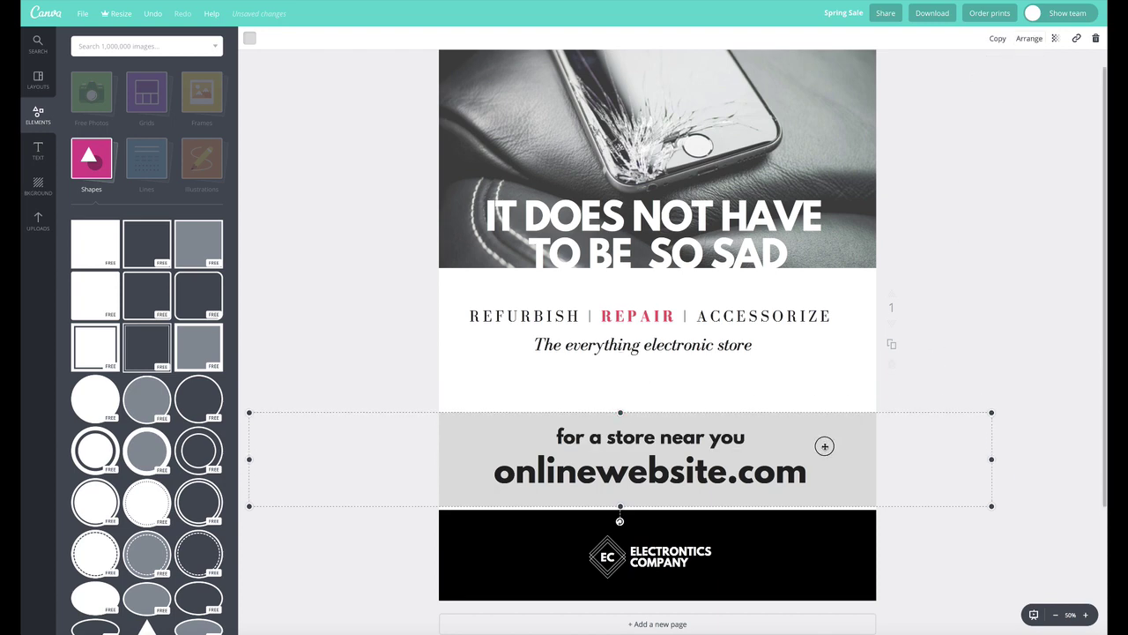
drag(823, 446, 822, 452)
drag(531, 451, 501, 419)
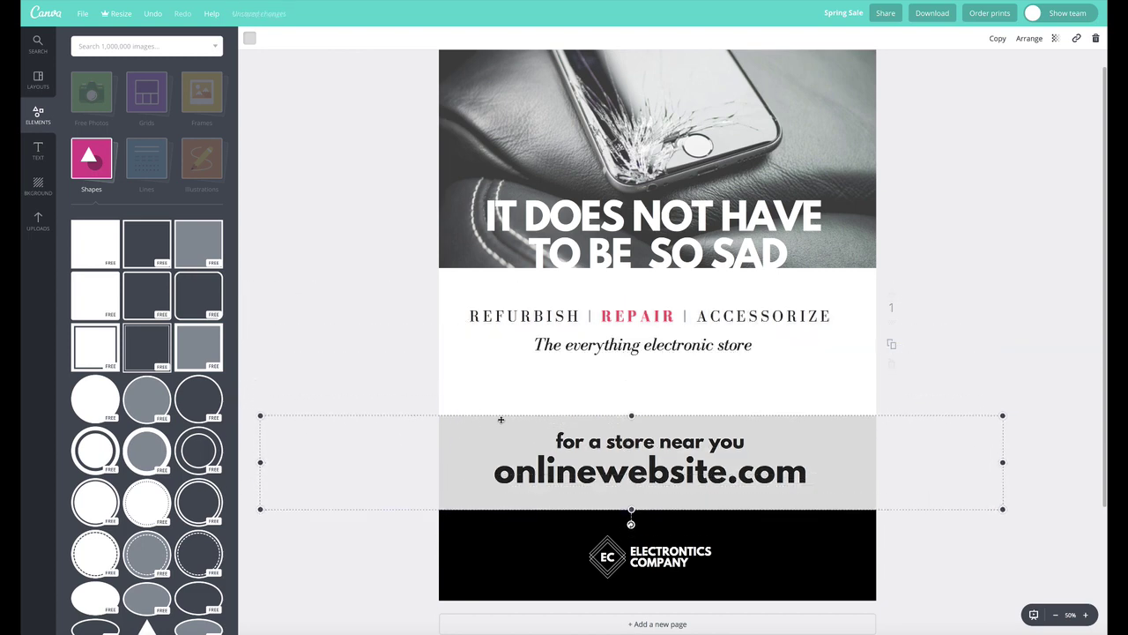
drag(631, 416, 631, 398)
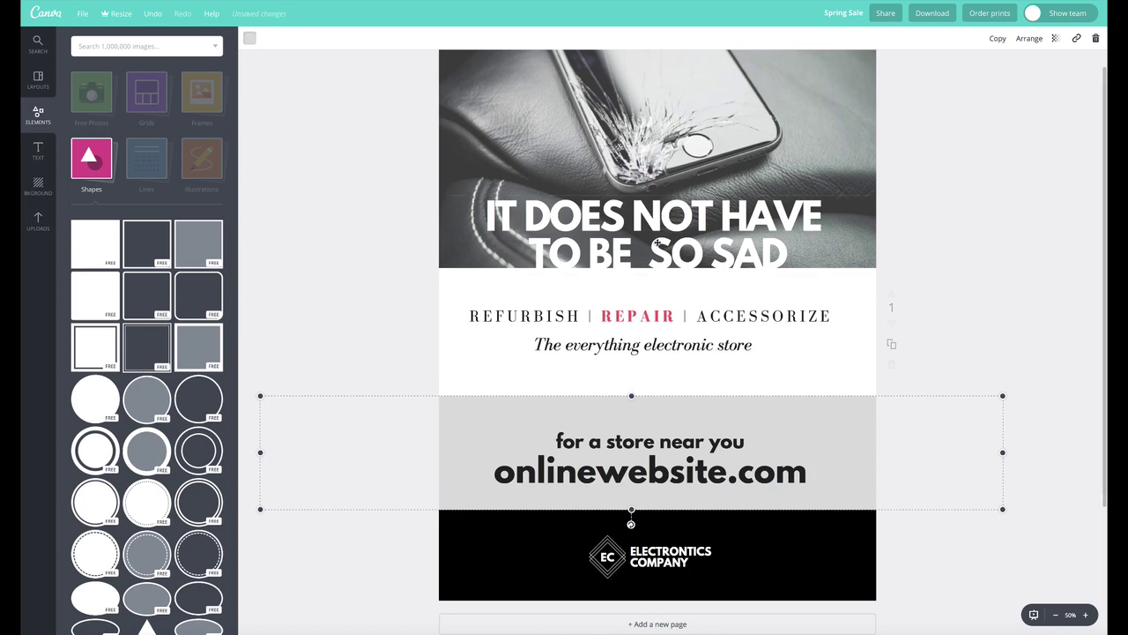
Move the "Refurbish | Repair | Accessorize" line and tagline down together, and lower the gray band's top edge to make room.
click(648, 345)
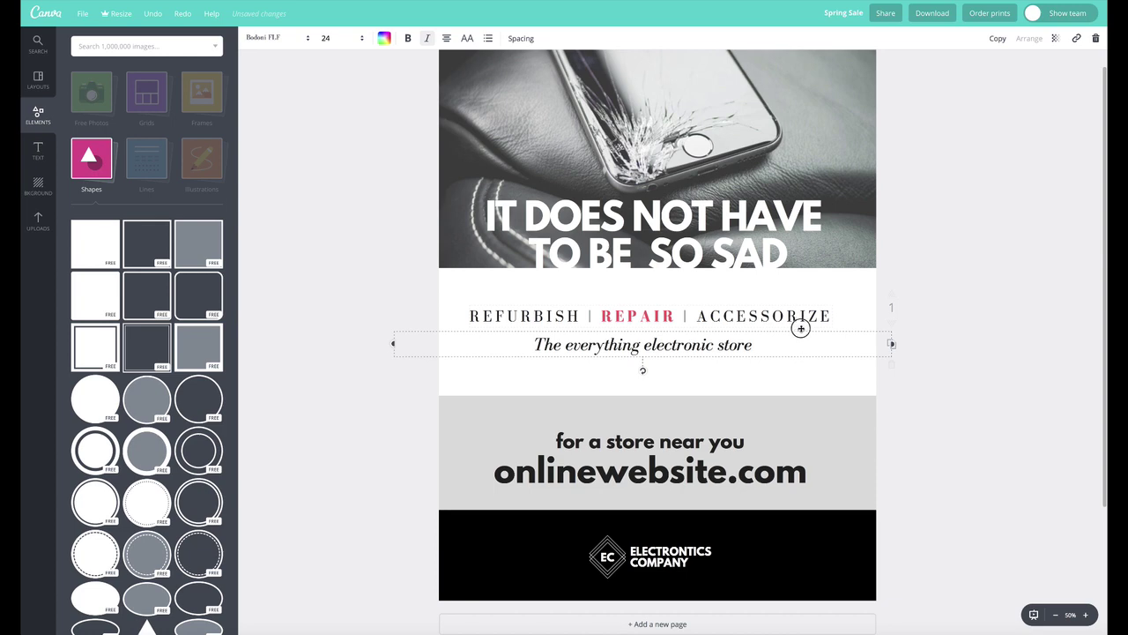
shift+click(800, 327)
drag(800, 328, 805, 354)
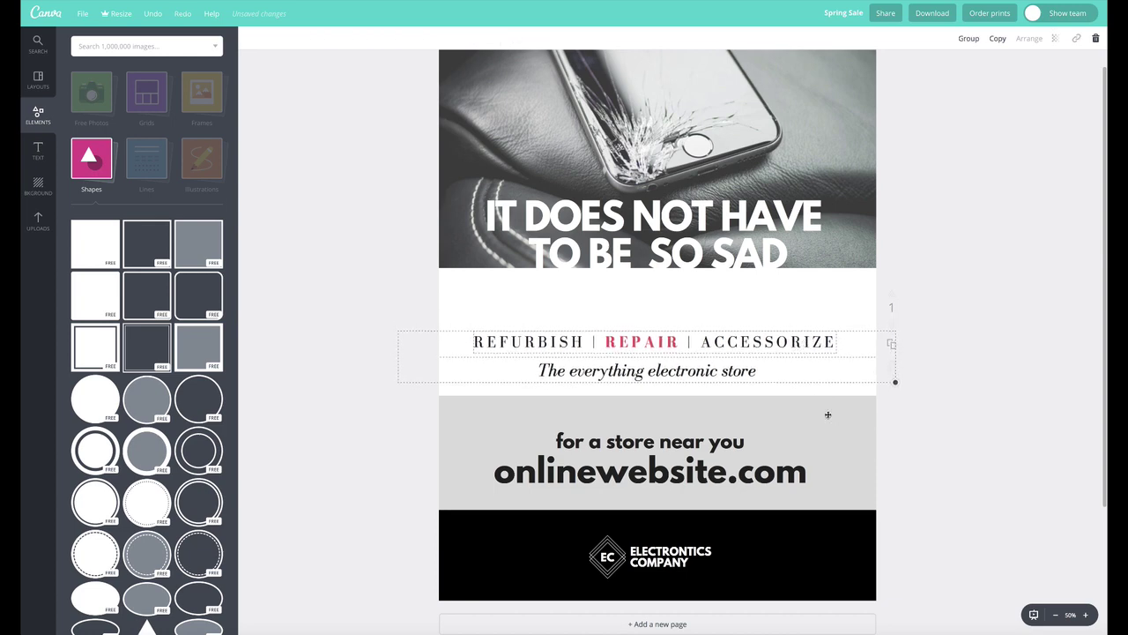
click(828, 414)
drag(632, 401, 629, 421)
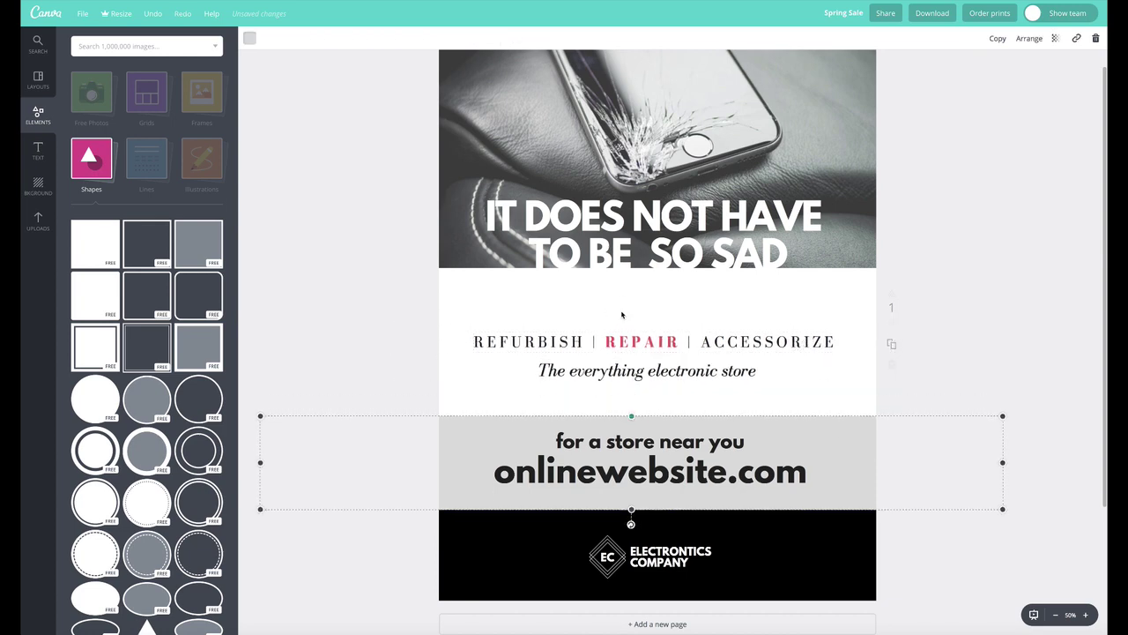
click(650, 381)
shift+click(657, 346)
drag(657, 345, 658, 362)
Move the cracked-phone photo down and enlarge it to fill the flyer from the top edge to just above the services line.
click(456, 263)
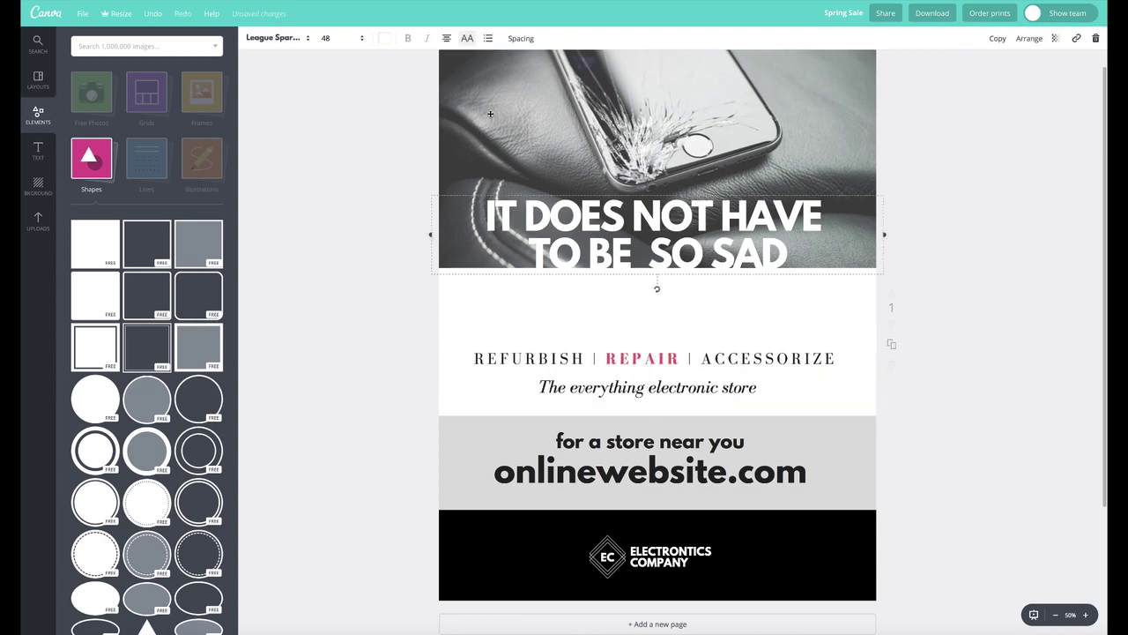
click(490, 114)
drag(507, 102, 503, 144)
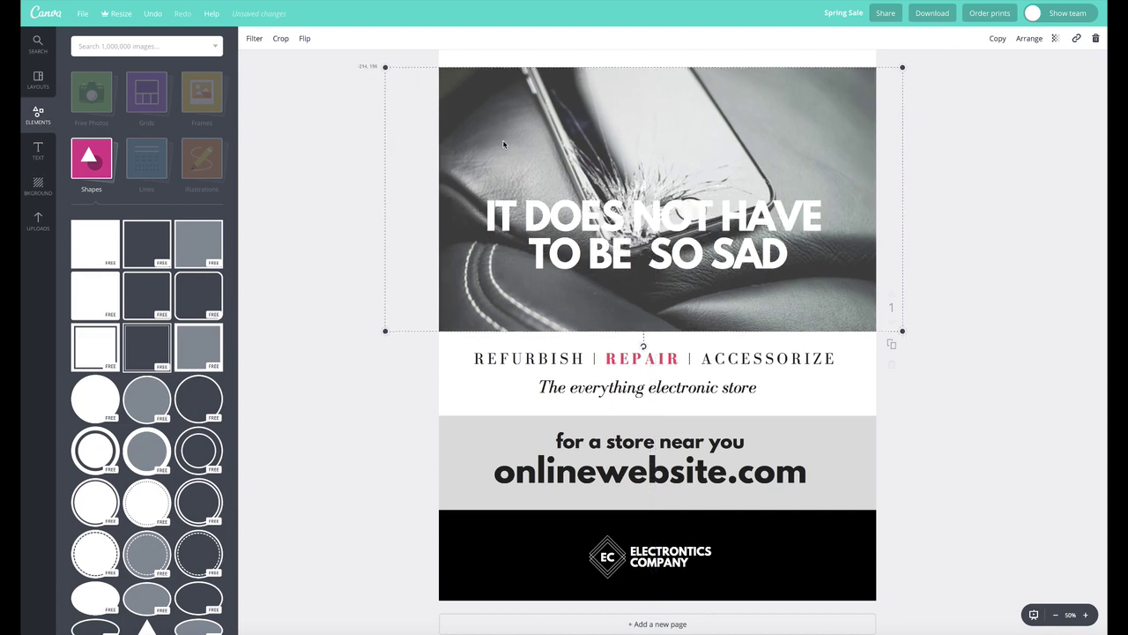
drag(903, 67, 1002, 20)
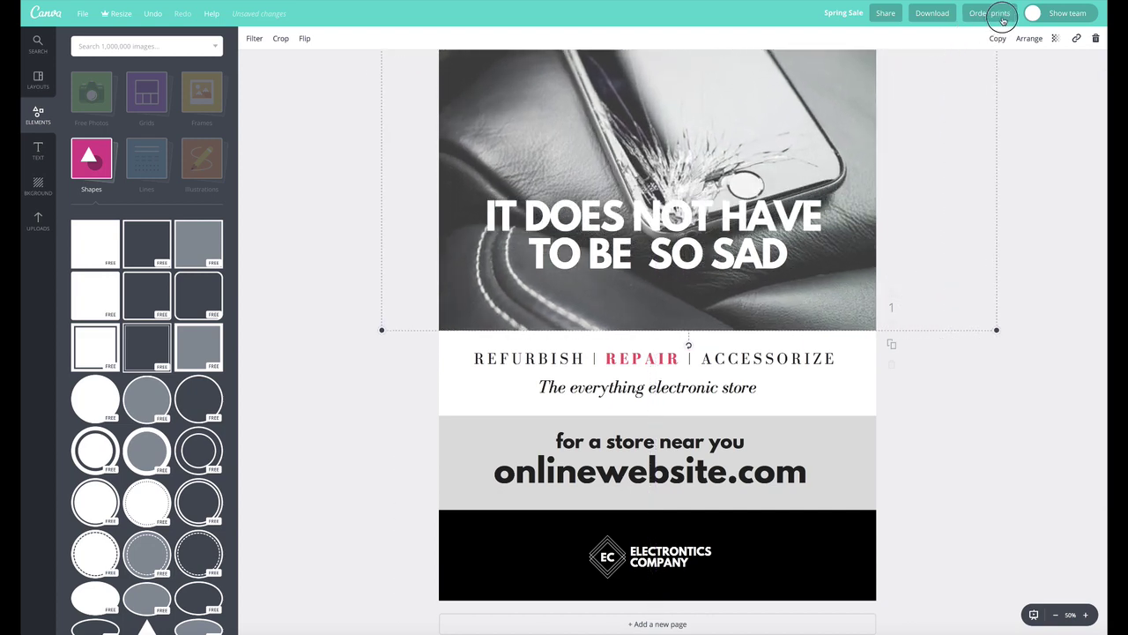
drag(728, 108, 709, 95)
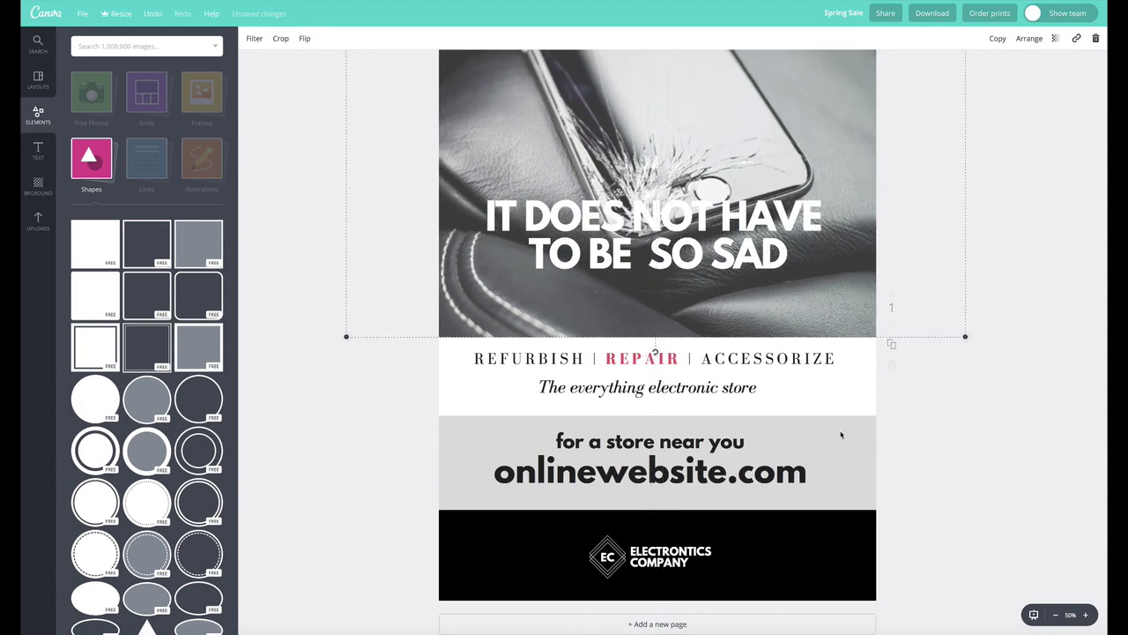
key(Escape)
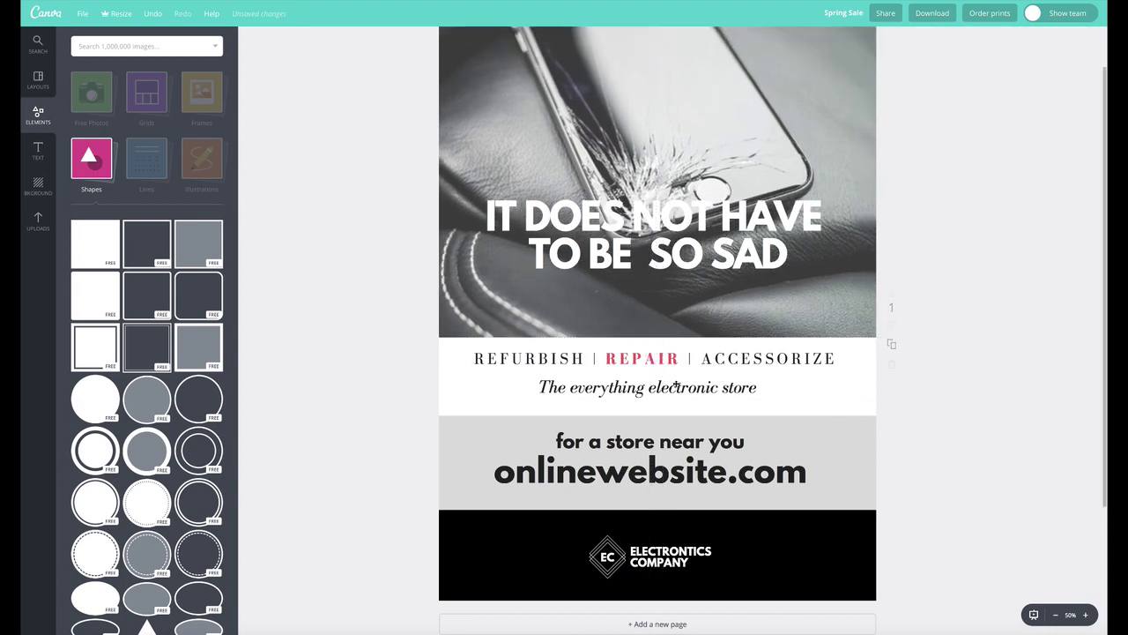
Try reducing the gray band to a thin divider line across the page between the tagline and the store line.
click(493, 438)
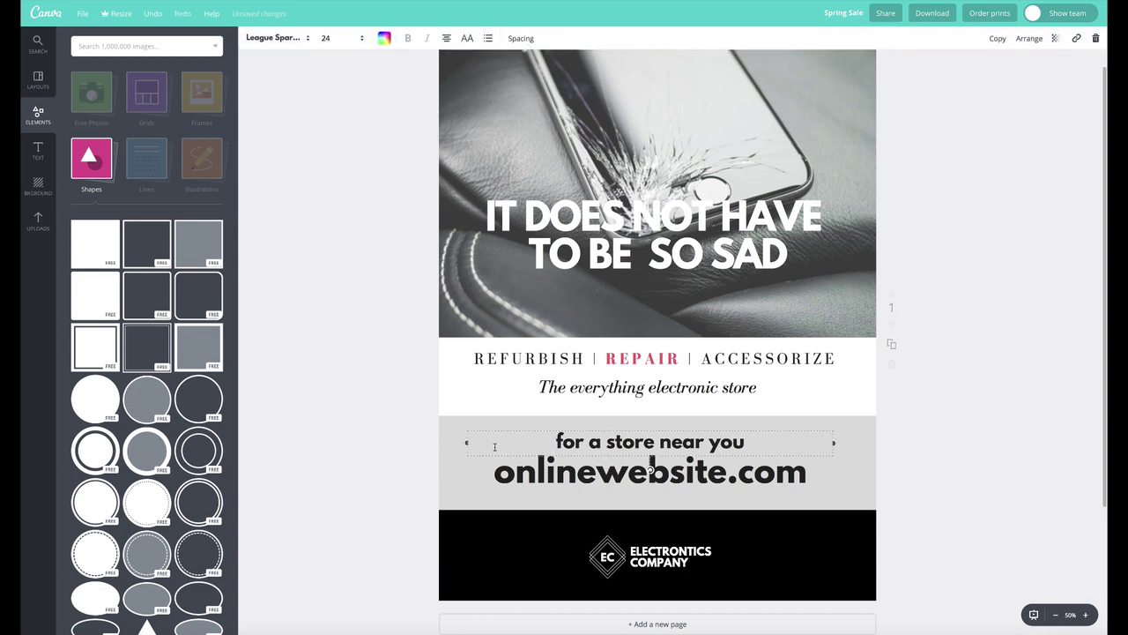
click(451, 471)
drag(631, 510, 650, 417)
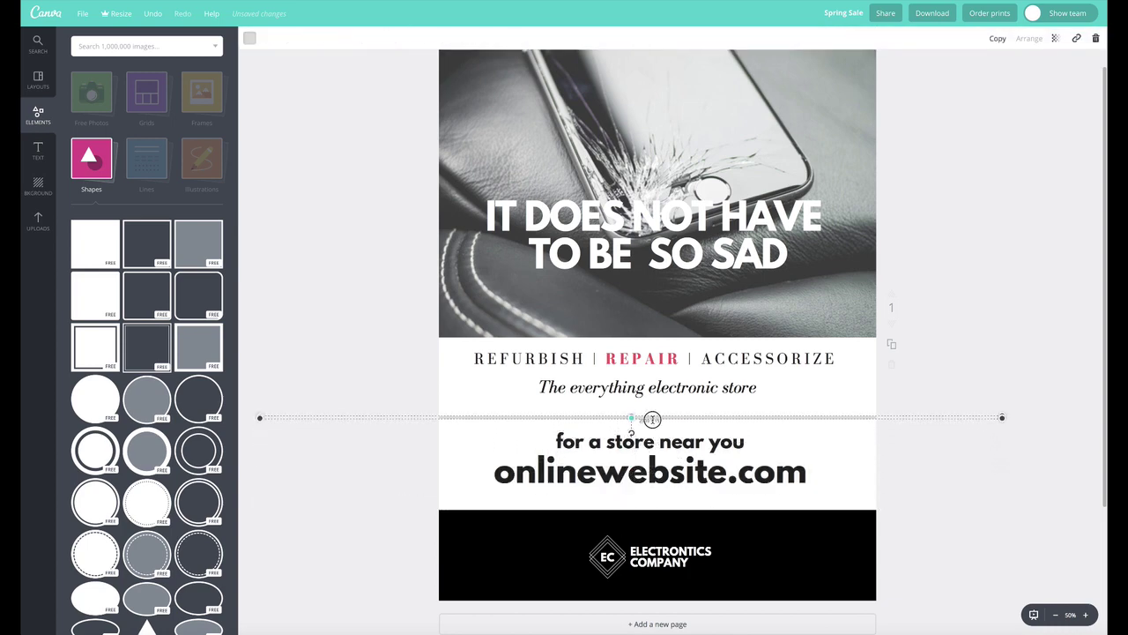
drag(1005, 417, 829, 416)
drag(908, 418, 920, 415)
click(1029, 363)
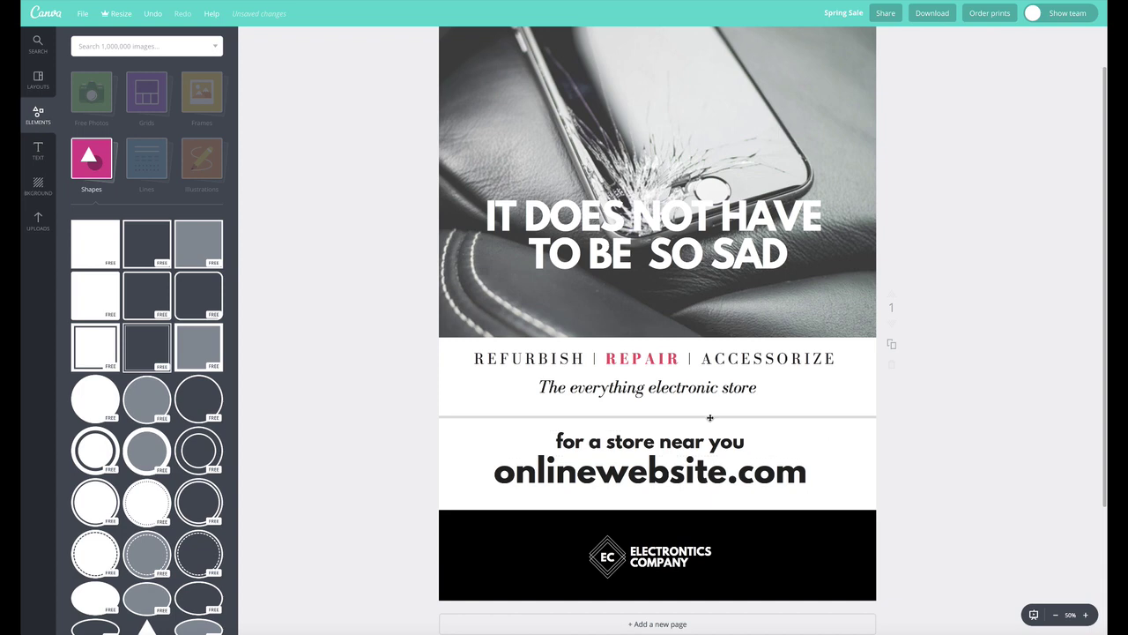
Restore the thin gray line to a full-width band reaching down to the black bar.
click(685, 416)
drag(439, 416, 260, 415)
drag(631, 417, 631, 509)
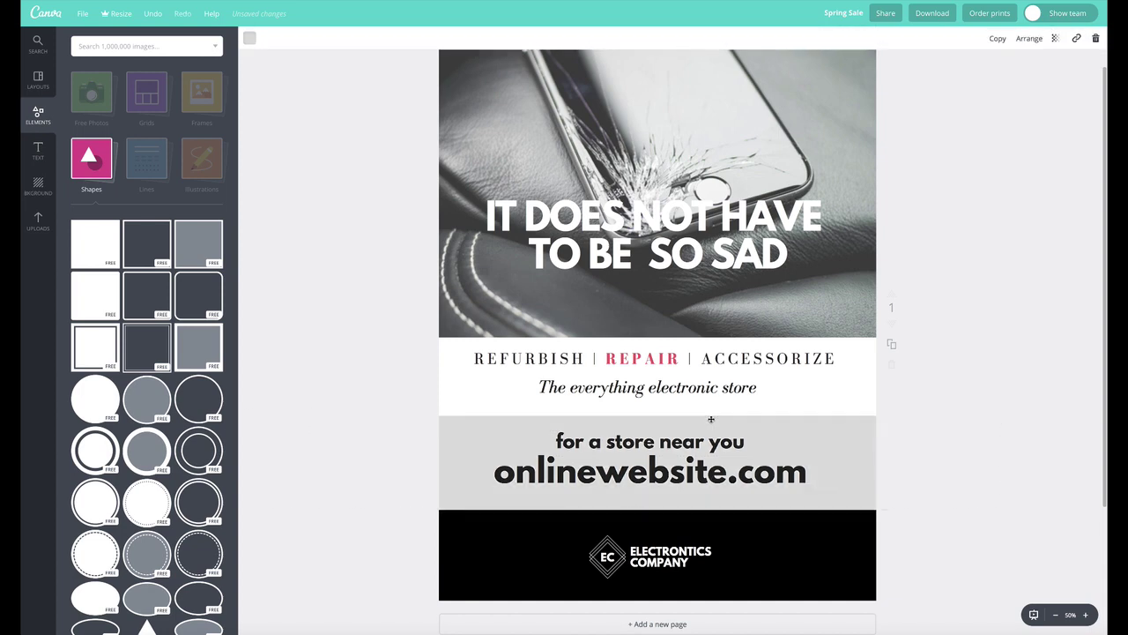
Lighten the gray band behind the store line and website address to a very pale gray.
click(249, 38)
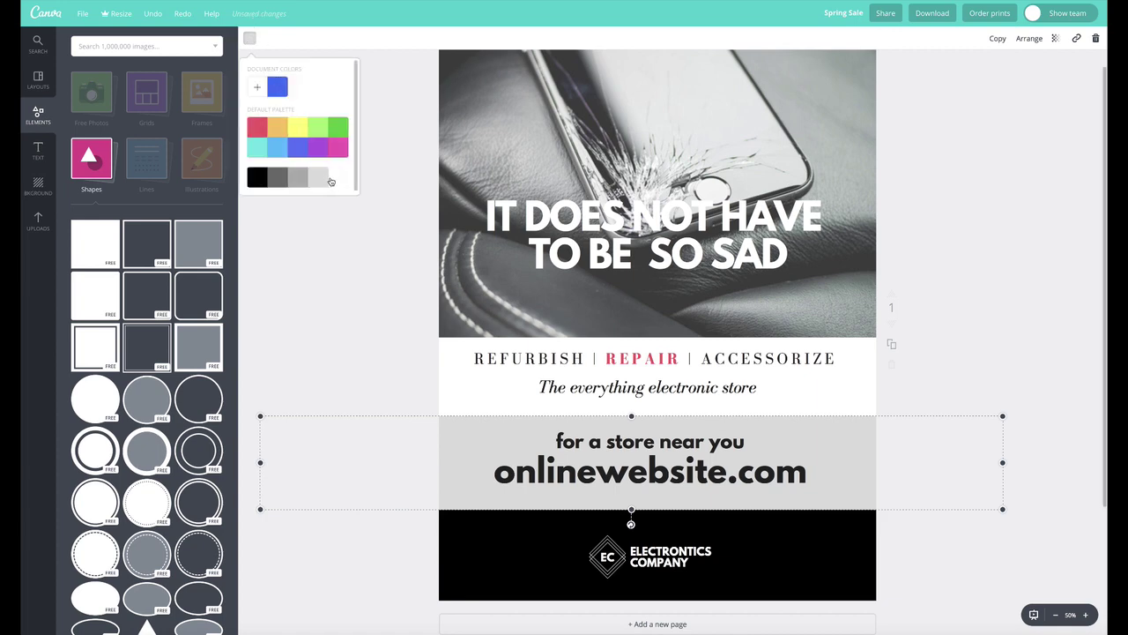
click(259, 89)
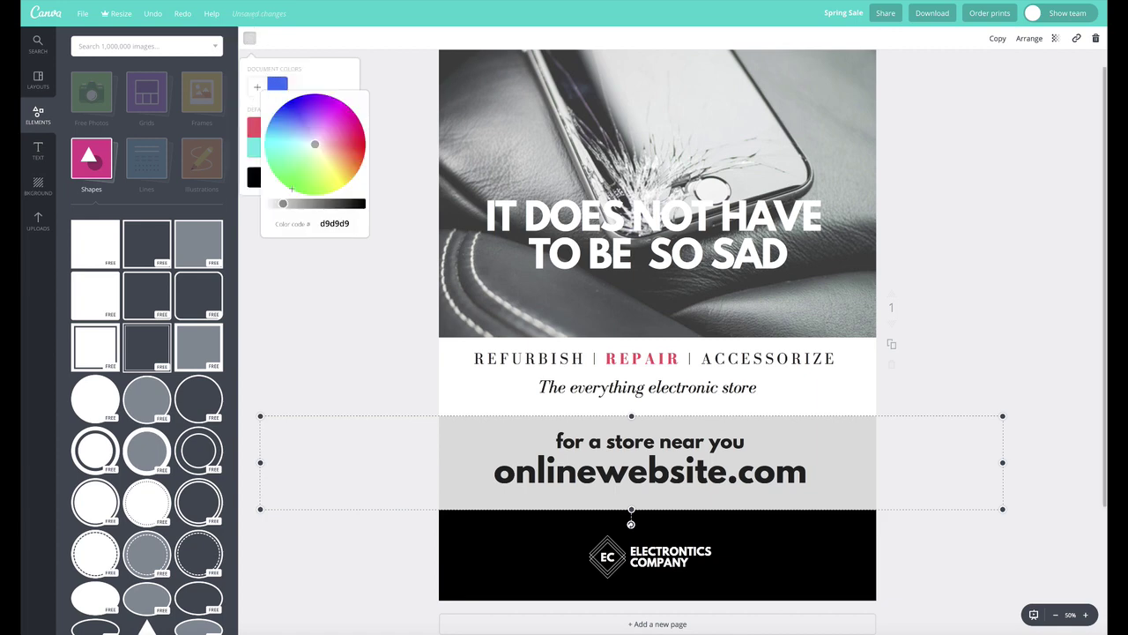
drag(286, 203, 270, 204)
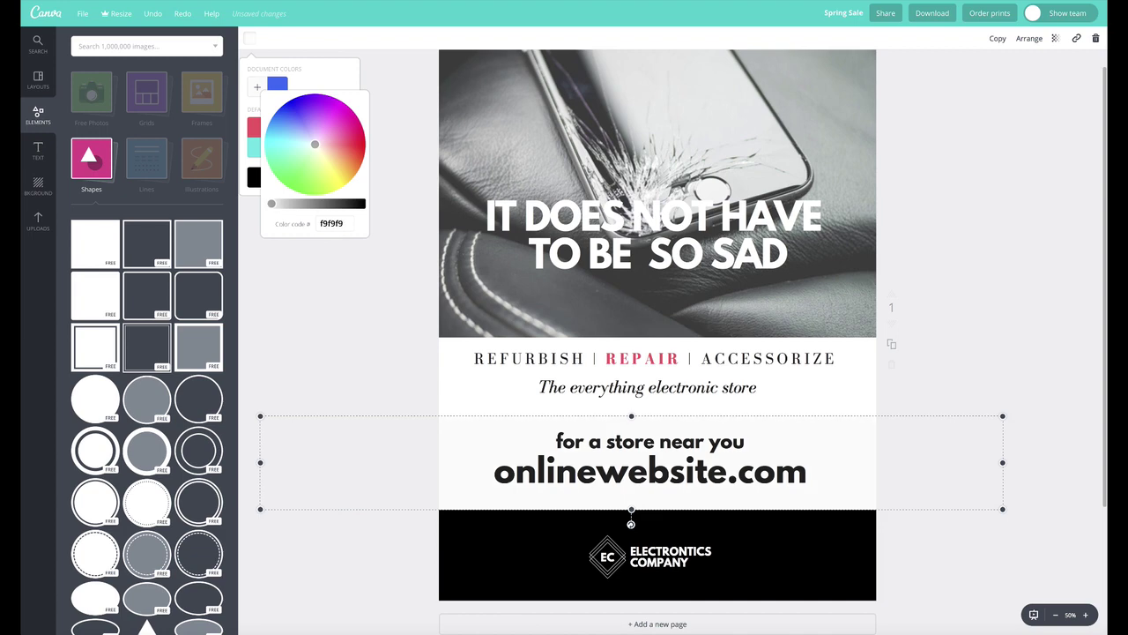
click(290, 338)
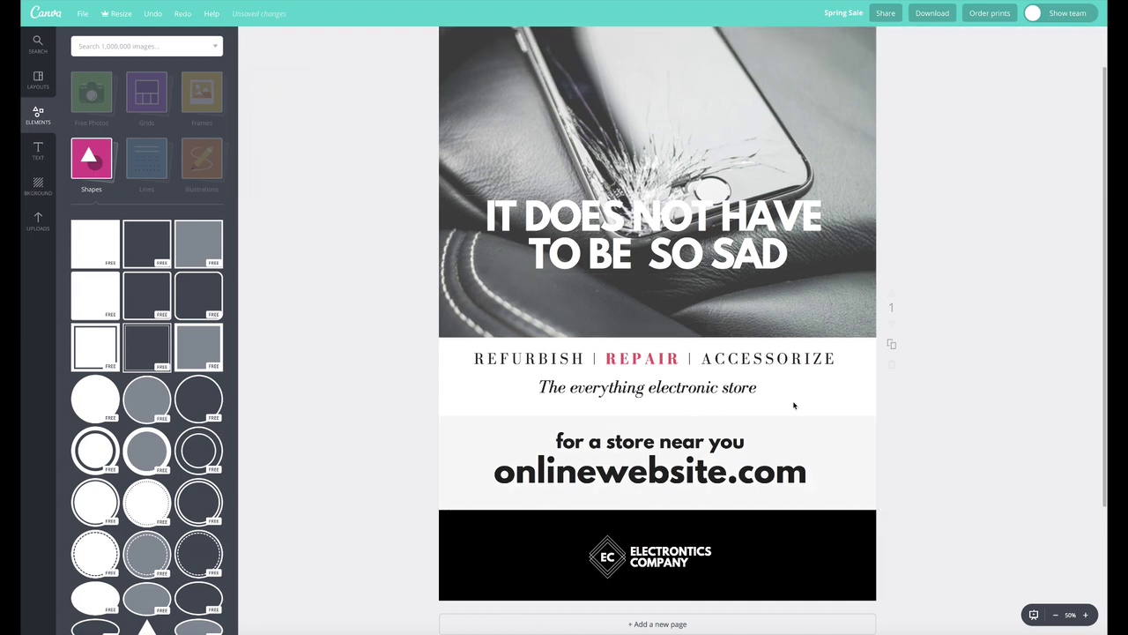
Set the "Refurbish | Repair | Accessorize" line in League Spartan at size 18 and widen its text box to fit on one line.
drag(725, 390, 745, 372)
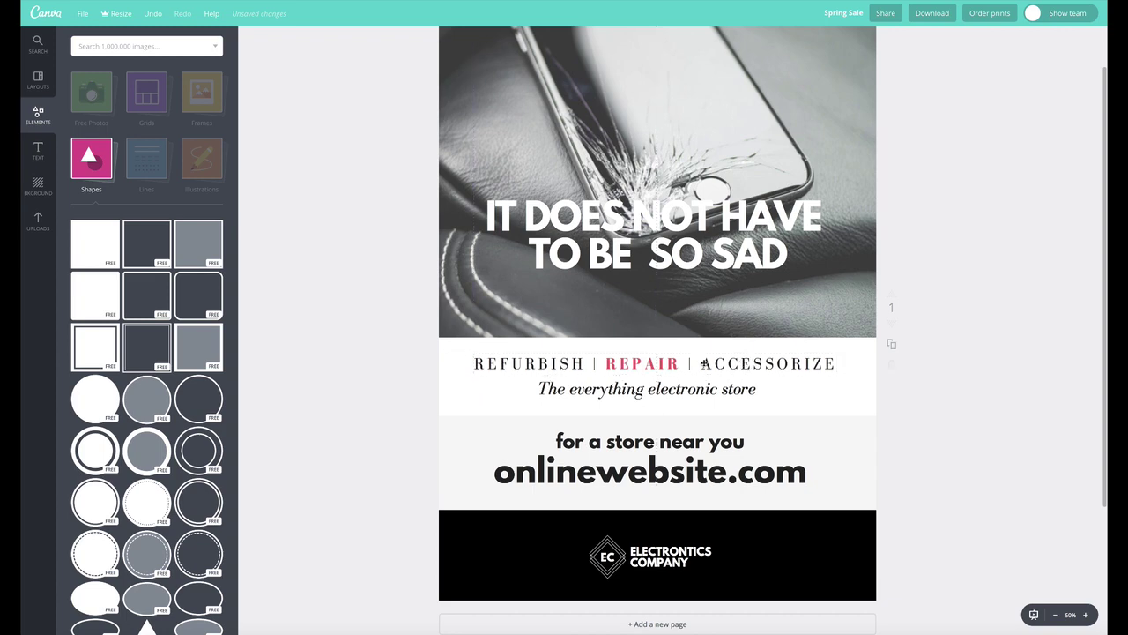
click(644, 368)
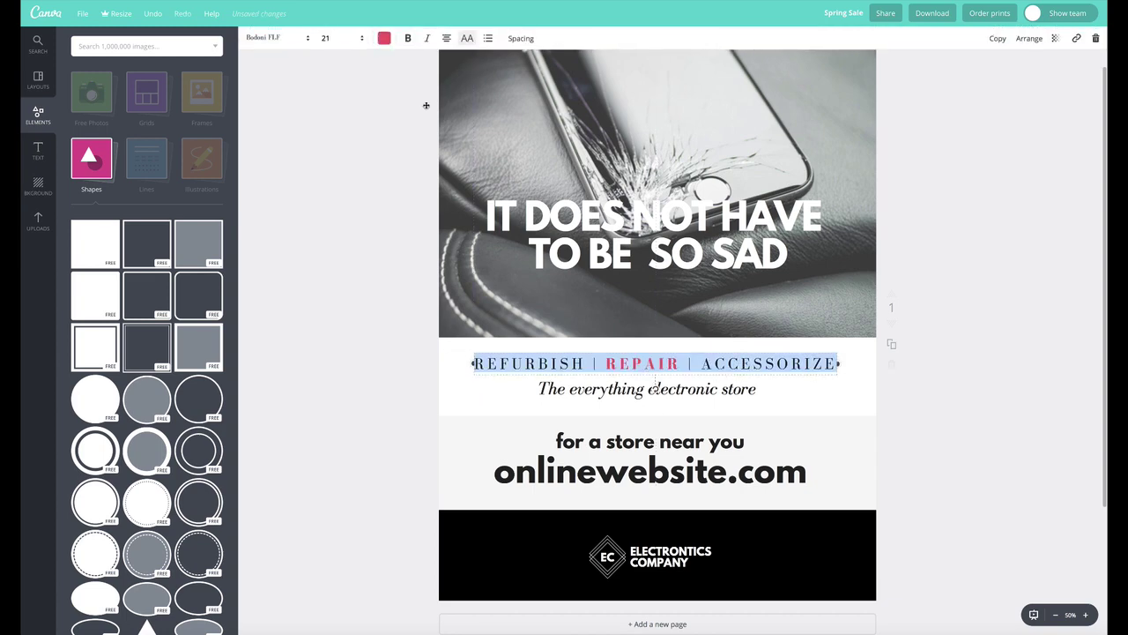
click(290, 38)
click(285, 100)
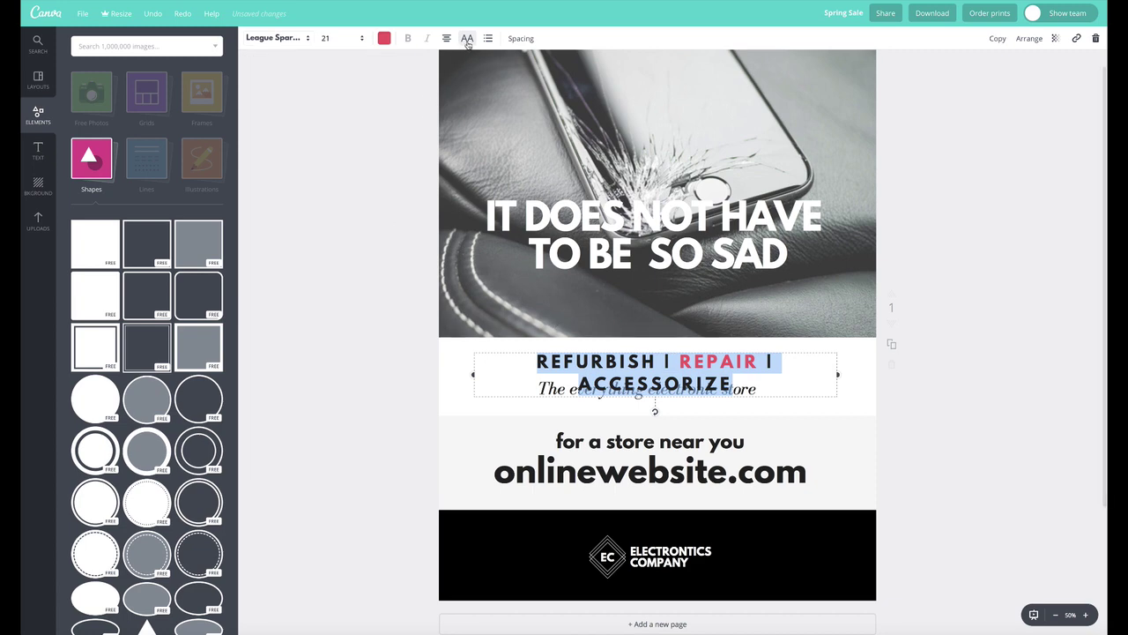
drag(838, 375, 964, 365)
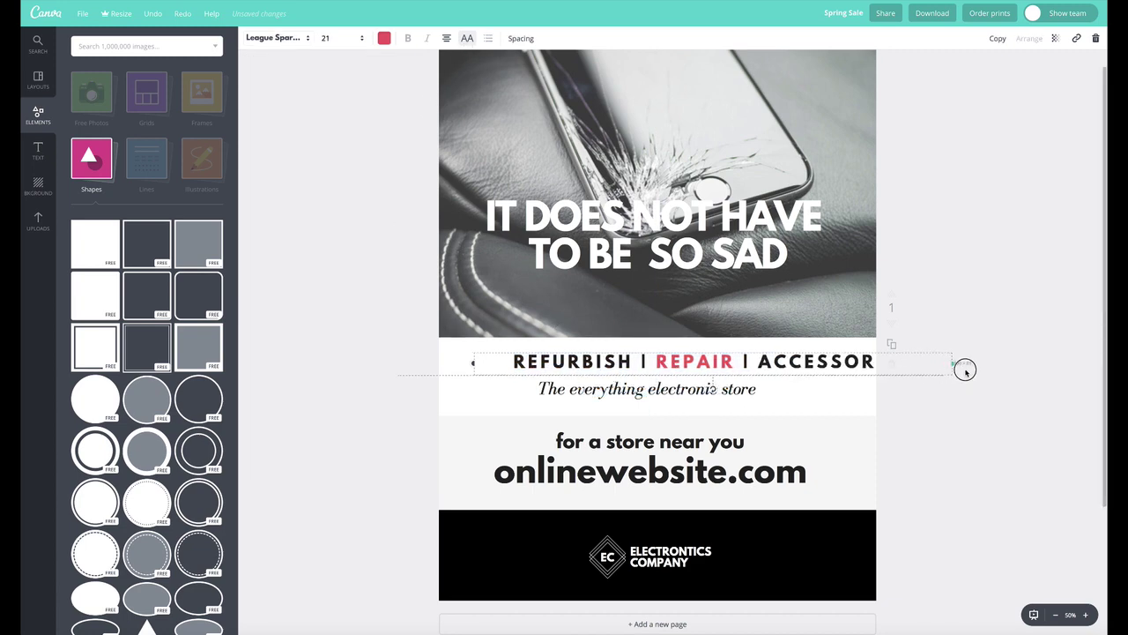
click(361, 38)
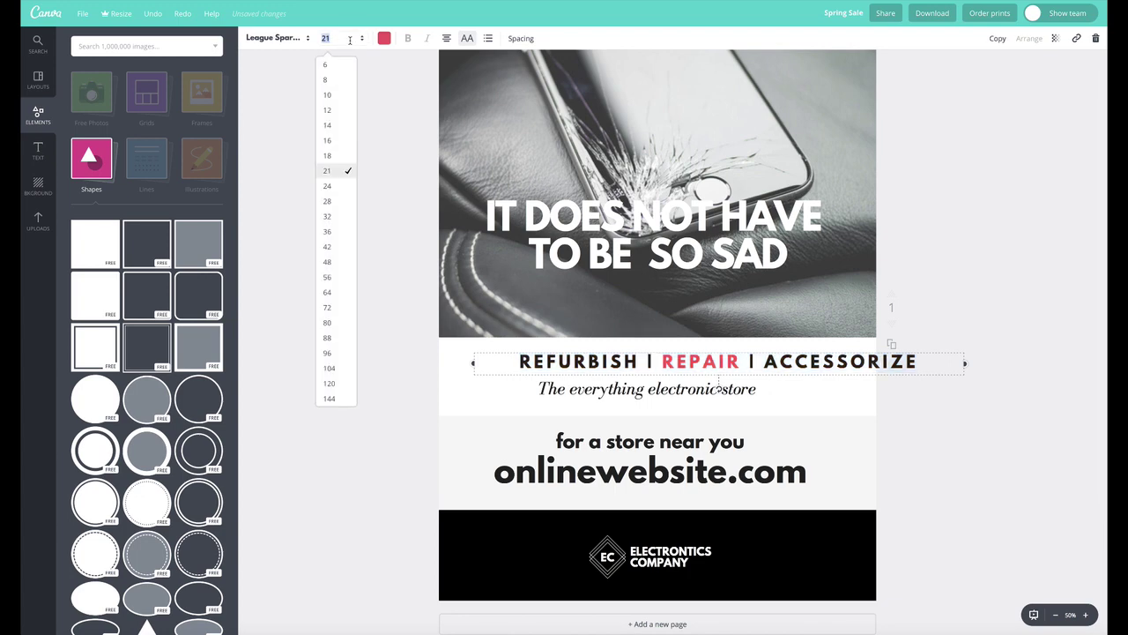
click(334, 155)
click(315, 227)
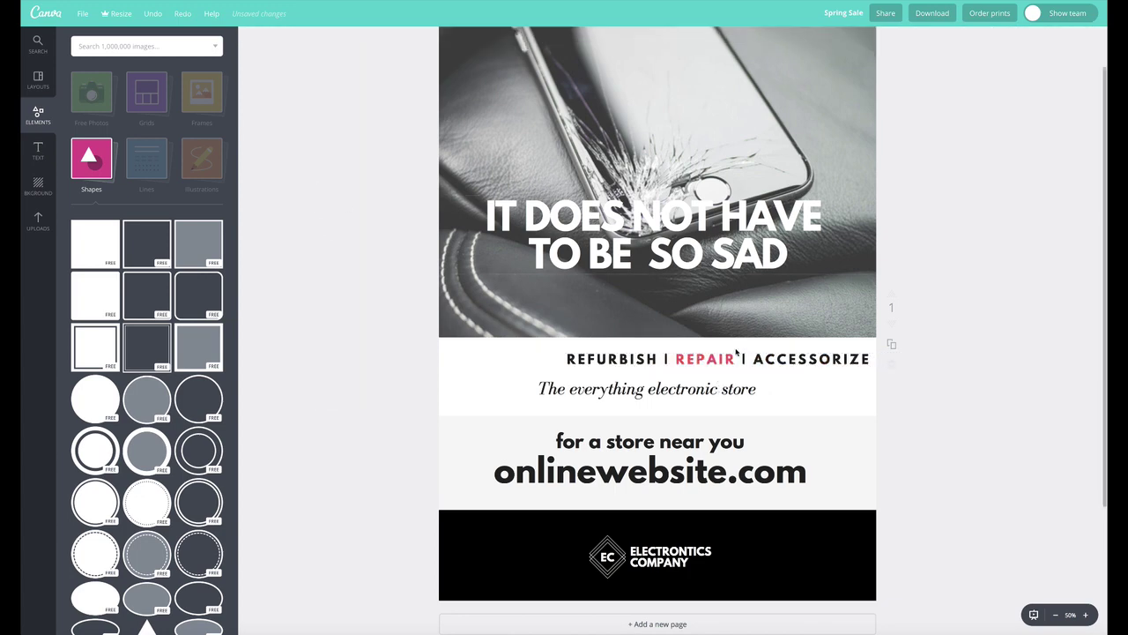
Center the services line across the page and nudge the tagline up closer beneath it.
drag(802, 362, 736, 362)
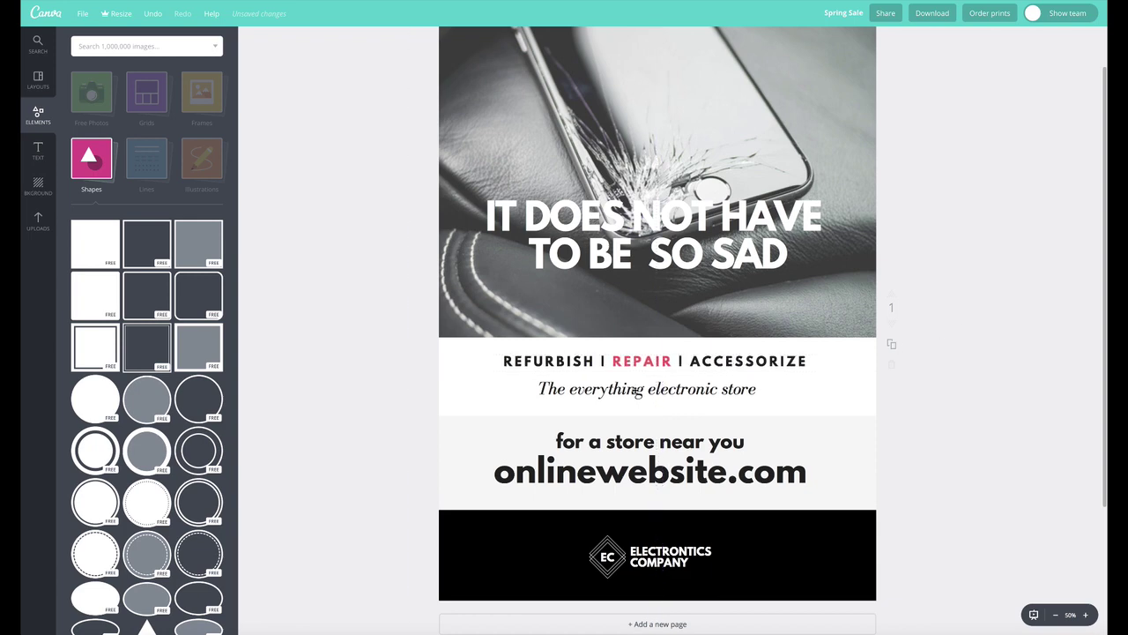
drag(641, 396, 644, 392)
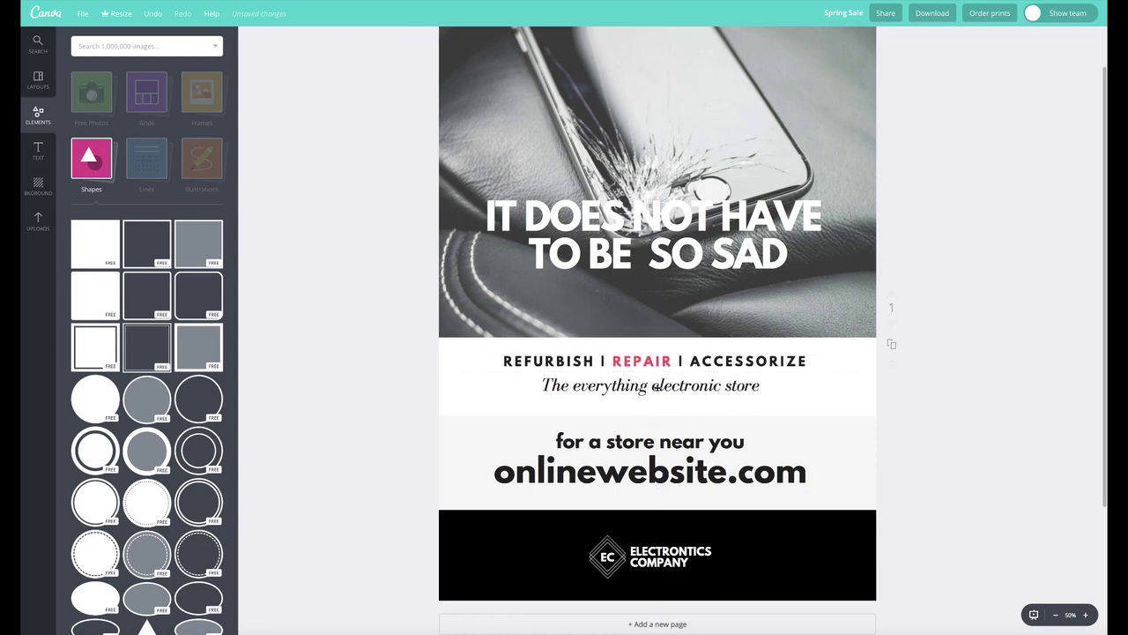
double_click(659, 385)
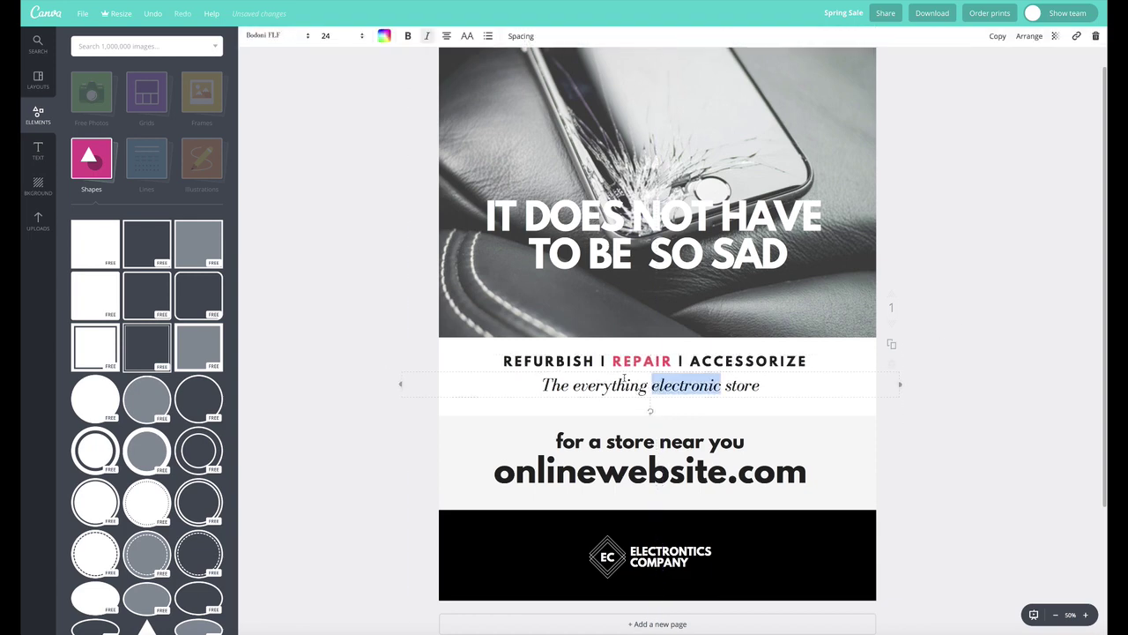
click(337, 278)
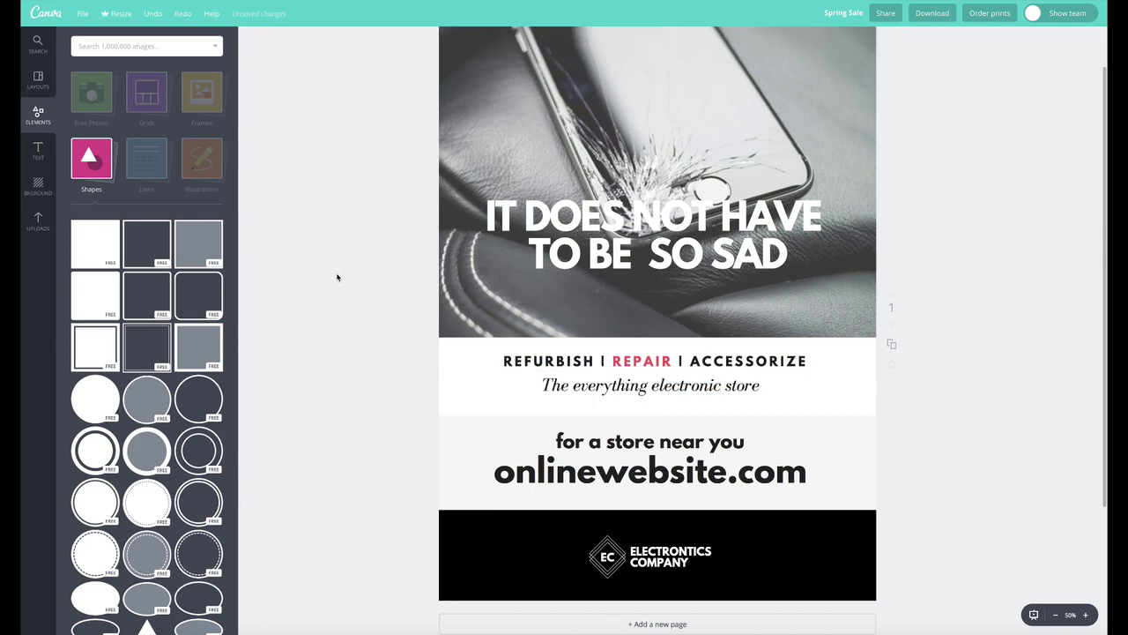
Set the "for a store near you" line to font size 21.
triple_click(654, 440)
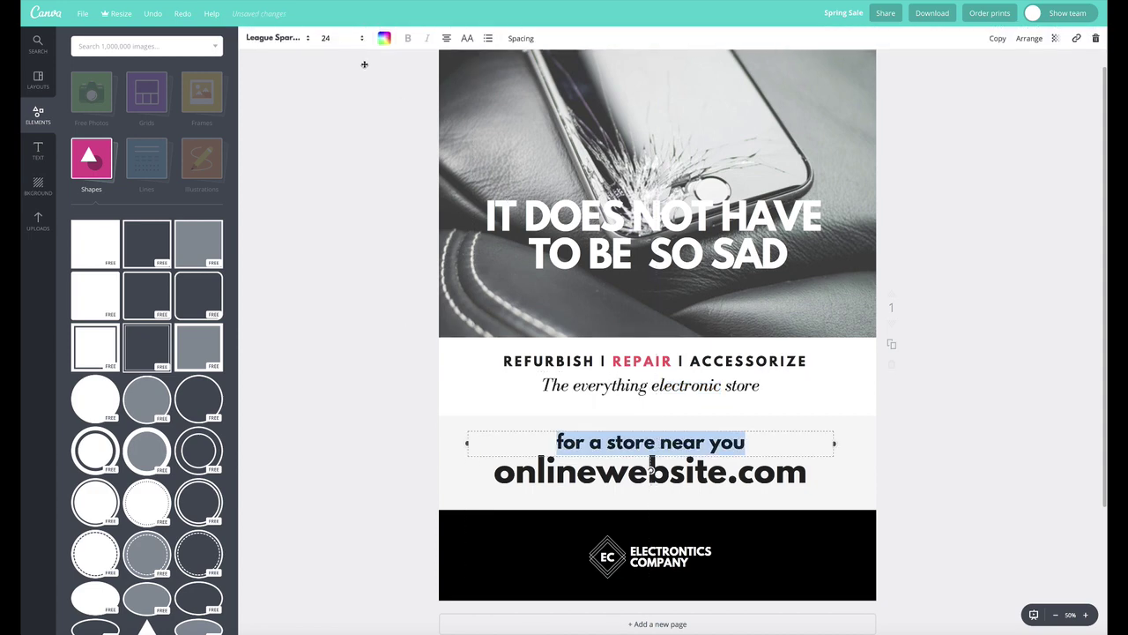
click(352, 38)
click(328, 170)
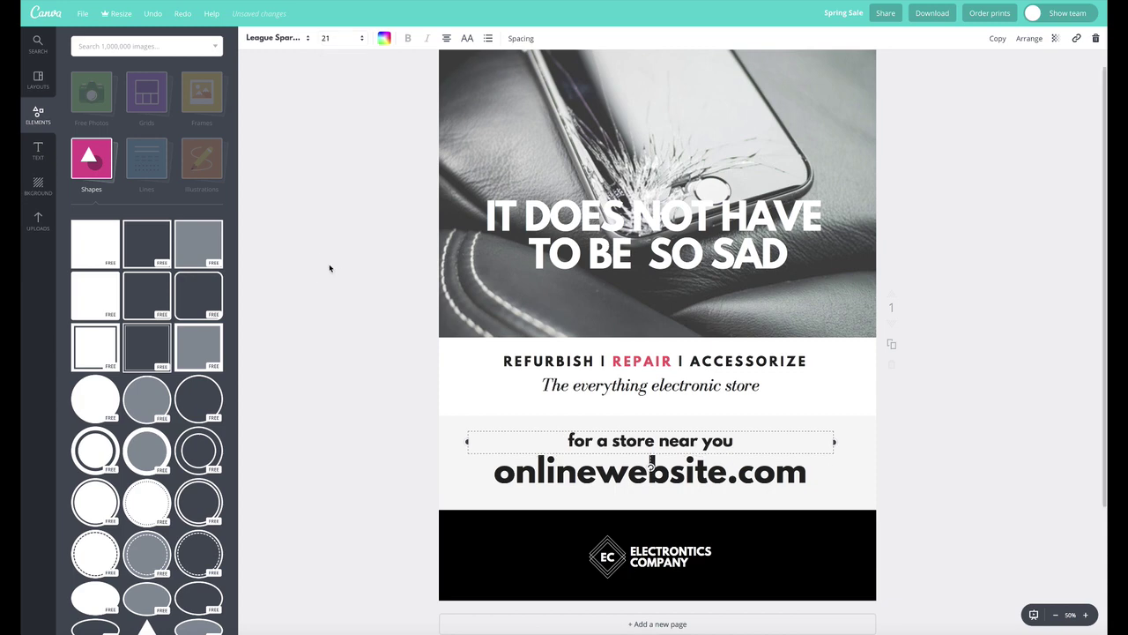
click(327, 265)
Set the "onlinewebsite.com" text to font size 36.
triple_click(684, 472)
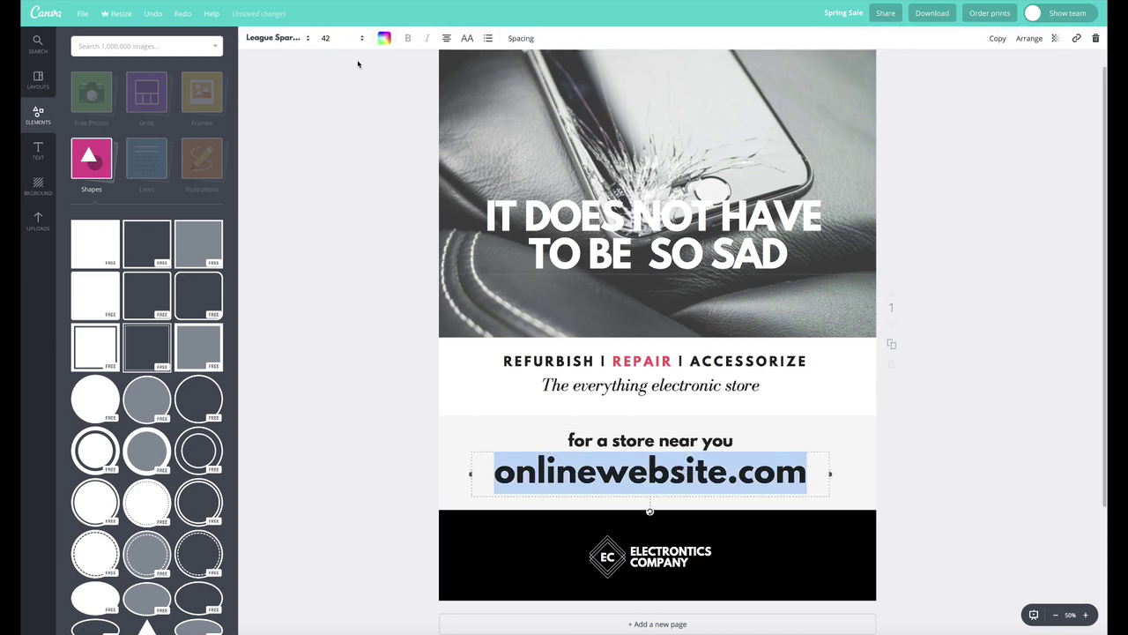
click(353, 38)
click(345, 231)
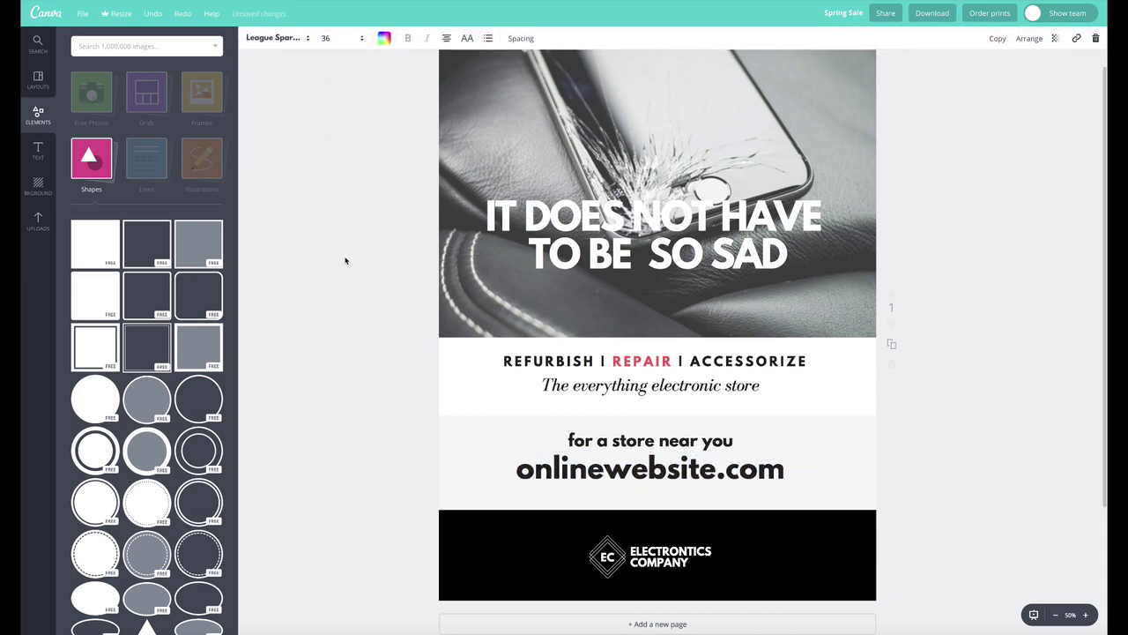
click(345, 257)
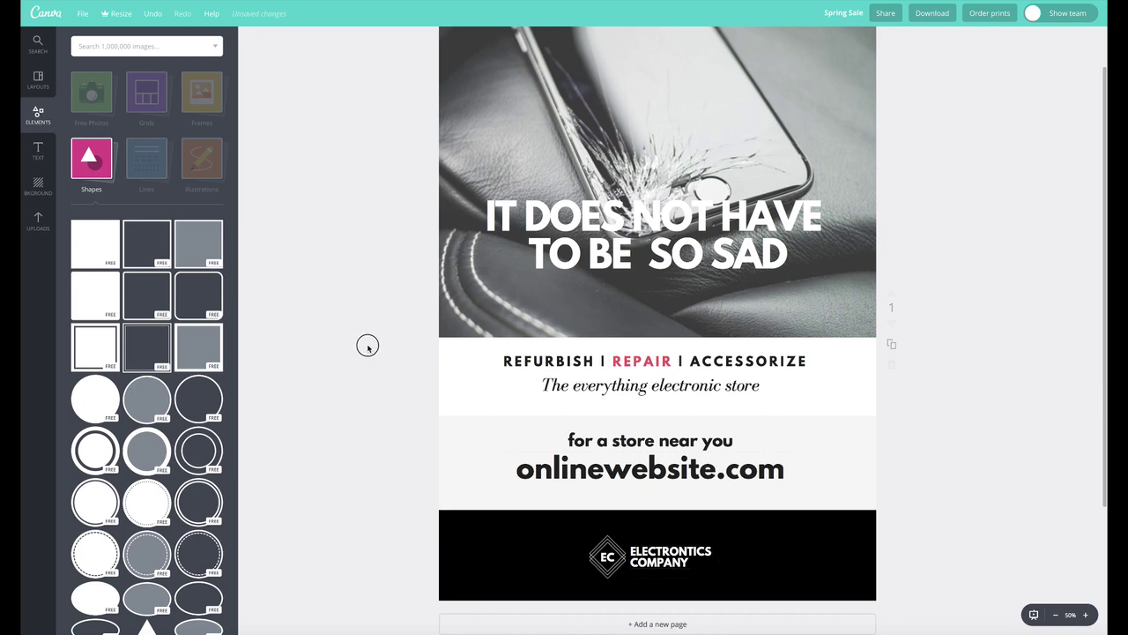
Move the "It does not have to be so sad" headline down below the cracked phone, near the photo's lower edge.
scroll(521, 342, up, 2)
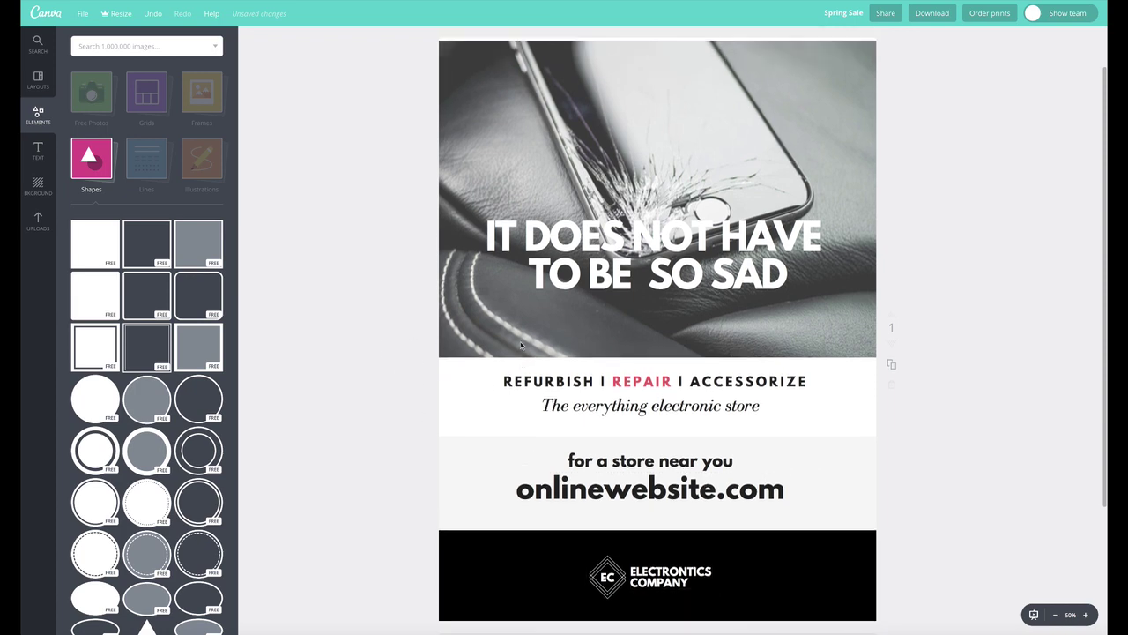
scroll(521, 342, down, 1)
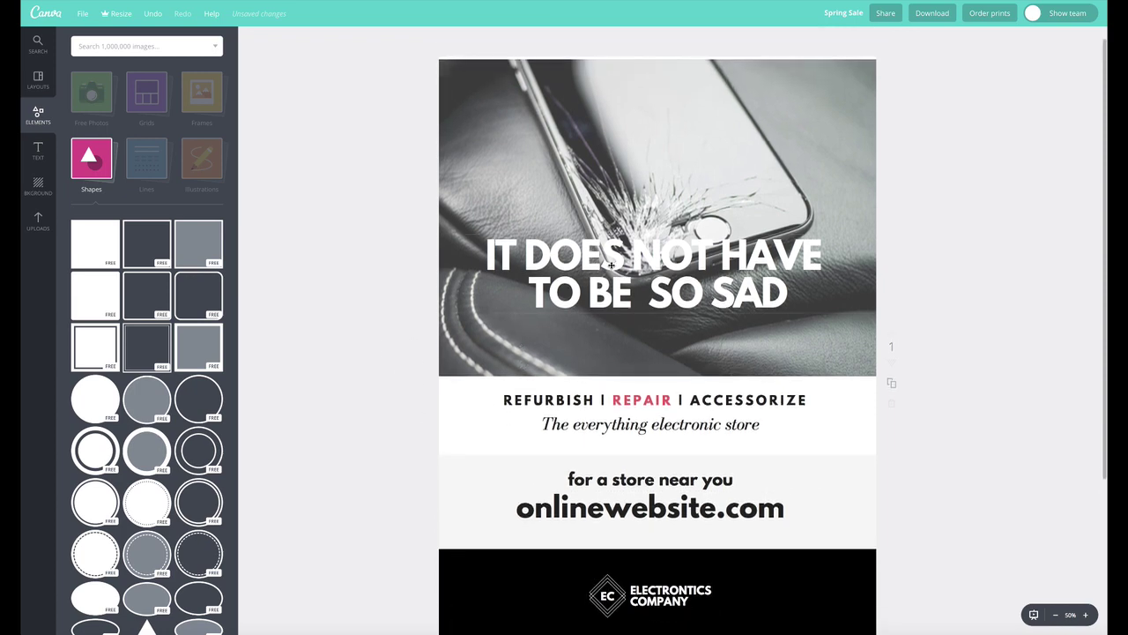
drag(611, 267, 611, 309)
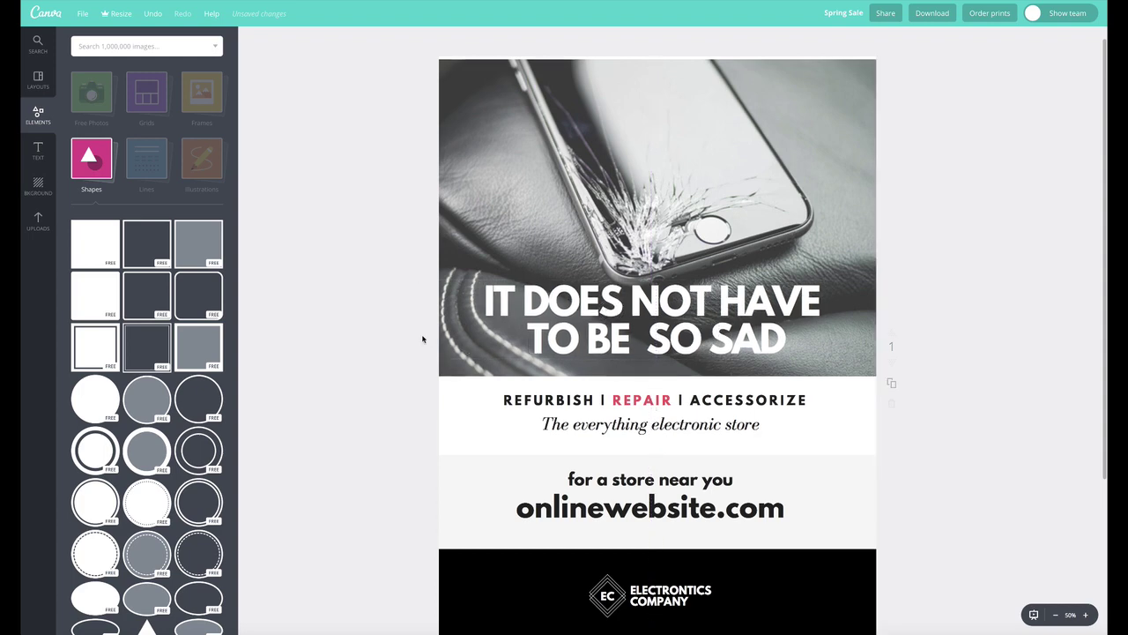
Adjust the spacing between the two lines in the pale band and set "for a store near you" in italic Bodoni FLF.
scroll(576, 422, down, 2)
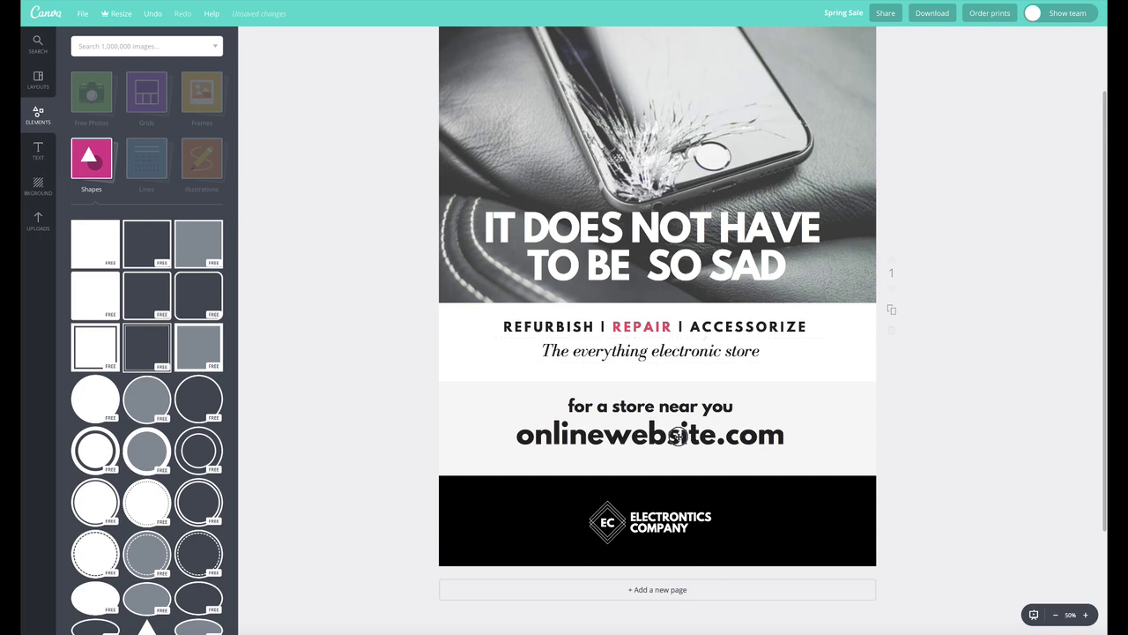
drag(679, 434, 674, 411)
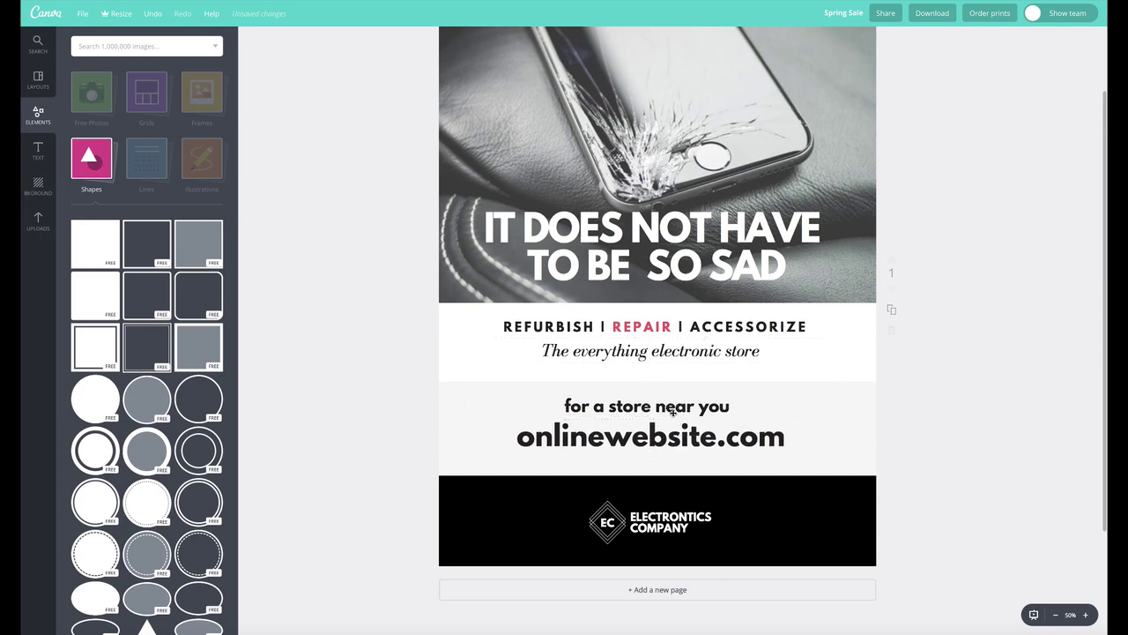
double_click(672, 410)
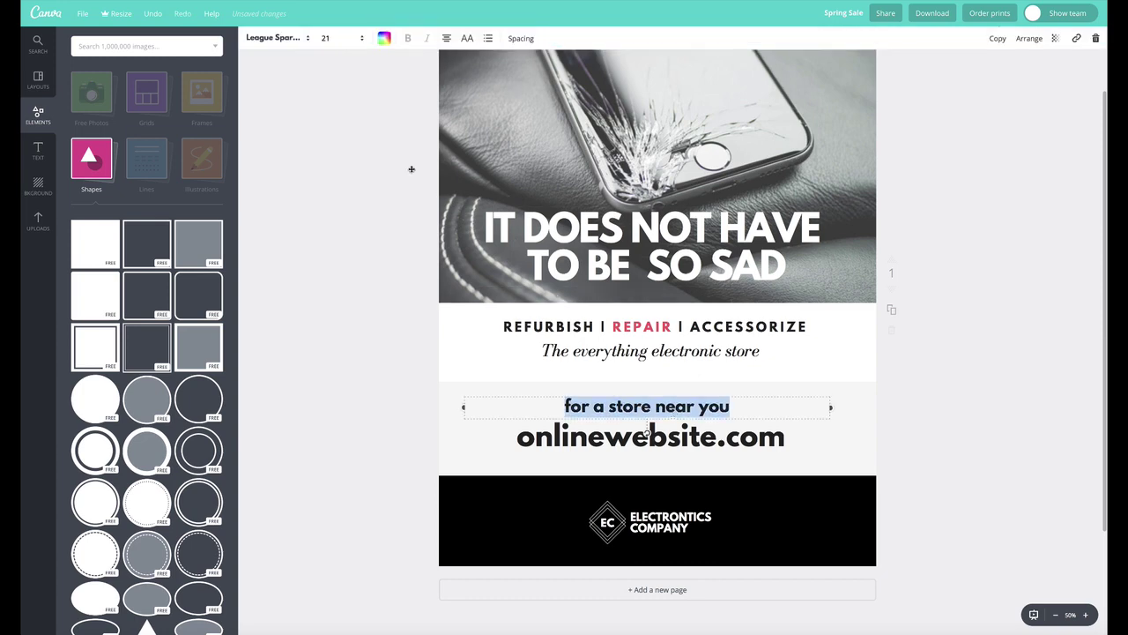
click(305, 38)
click(289, 80)
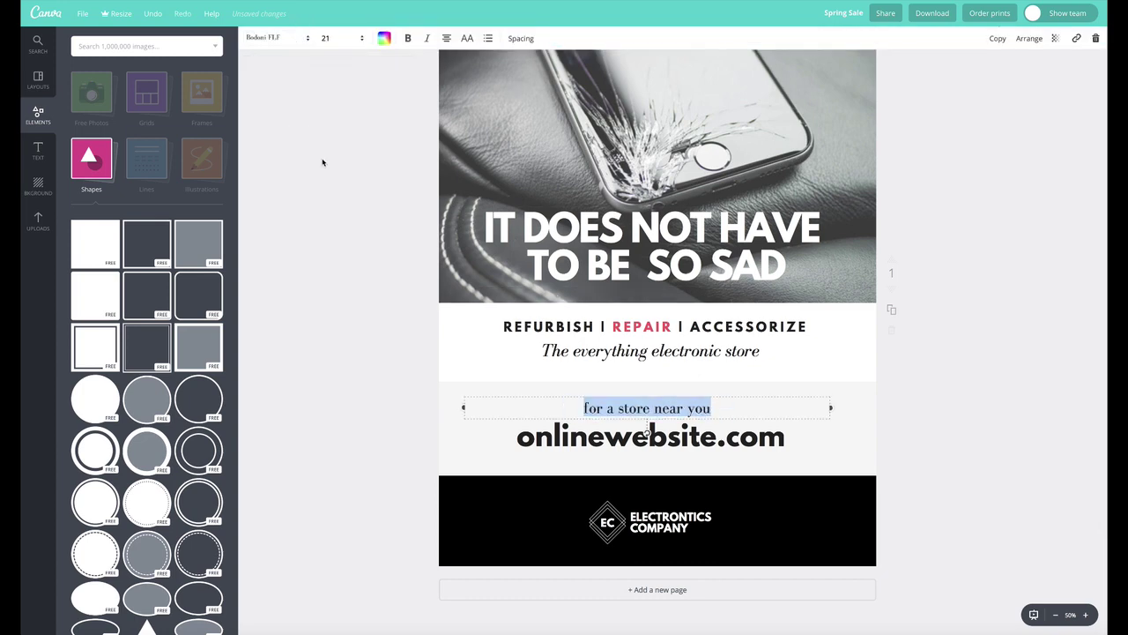
click(427, 38)
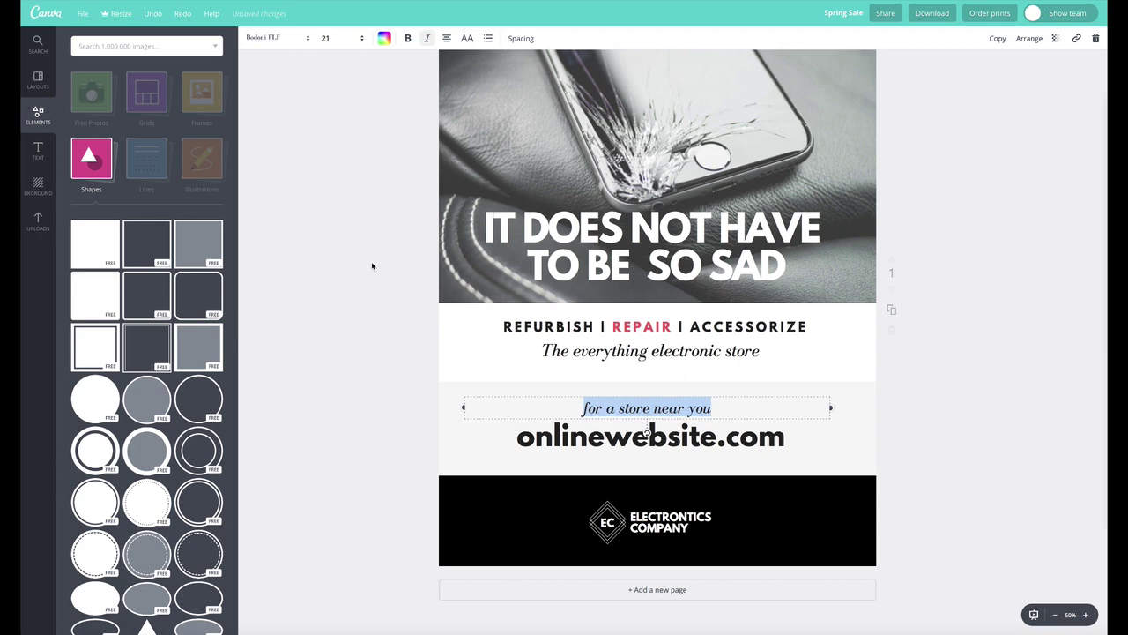
Slightly tighten the letter spacing of the "for a store near you" line.
click(518, 39)
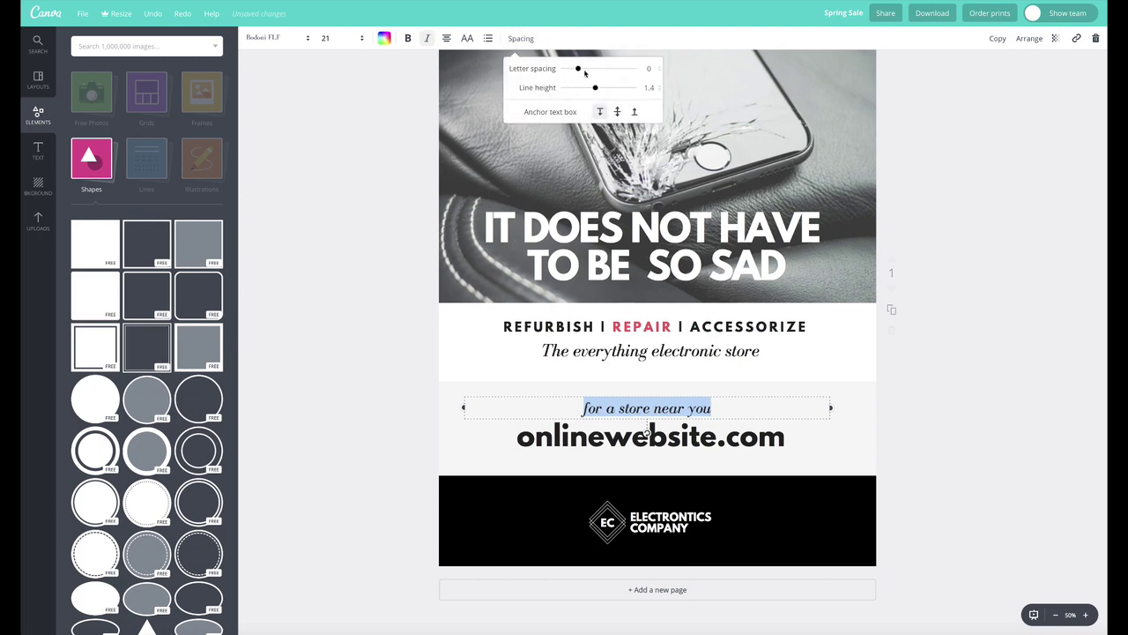
mouse_move(580, 68)
mouse_down()
mouse_move(589, 69)
mouse_move(578, 68)
mouse_up()
click(370, 183)
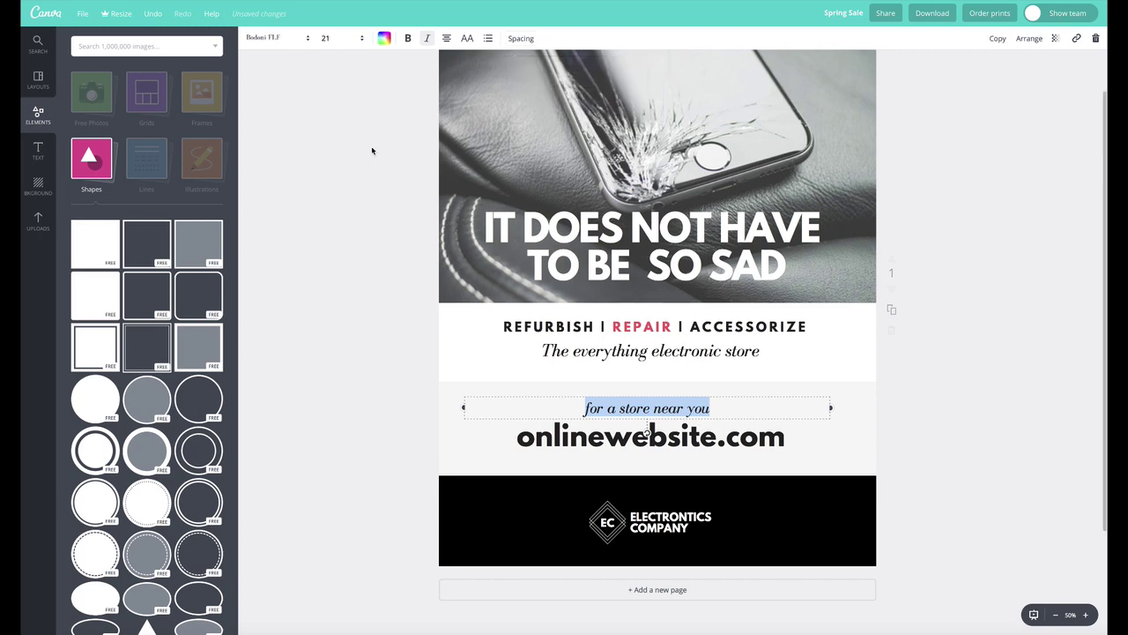
click(371, 151)
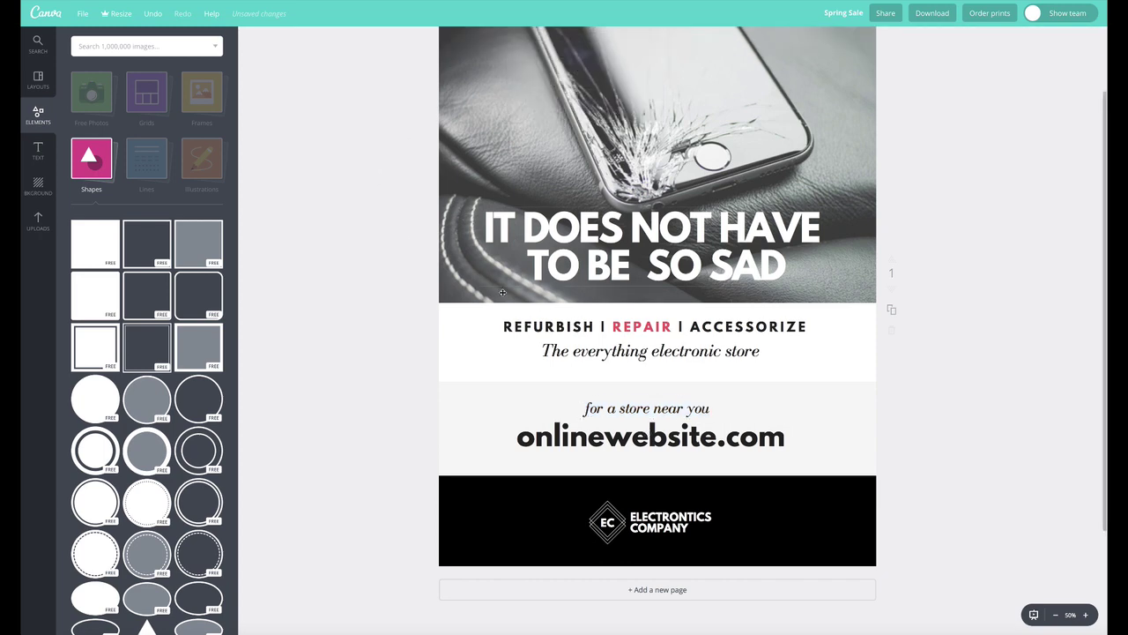
click(919, 390)
click(955, 440)
Examine the fonts used by the tagline, the services line and the website address.
scroll(946, 439, up, 1)
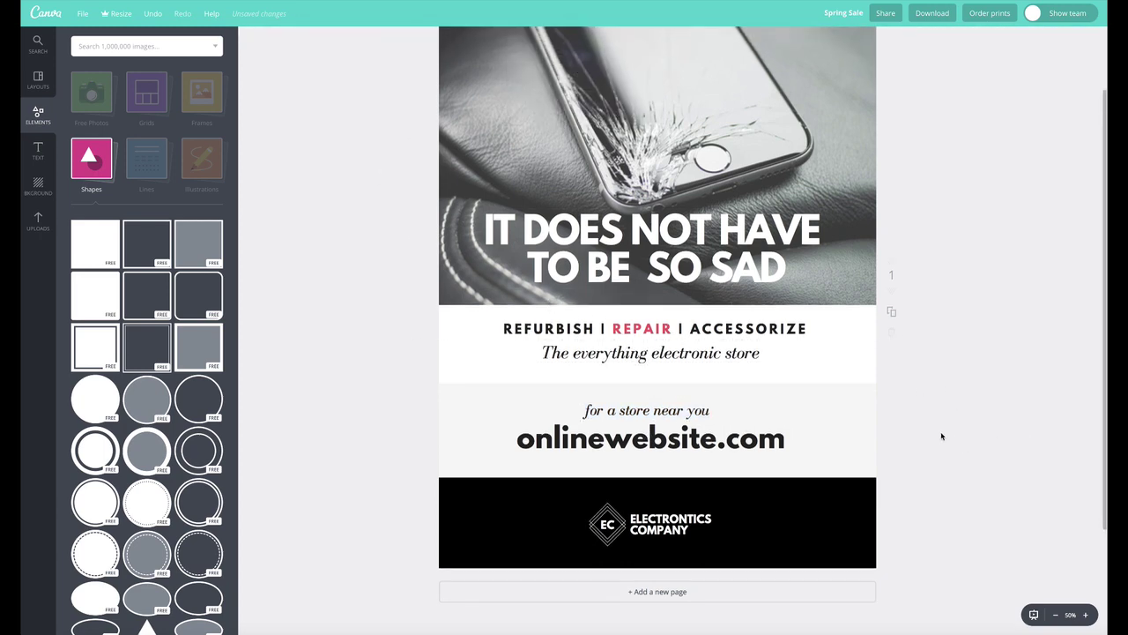
scroll(941, 435, up, 1)
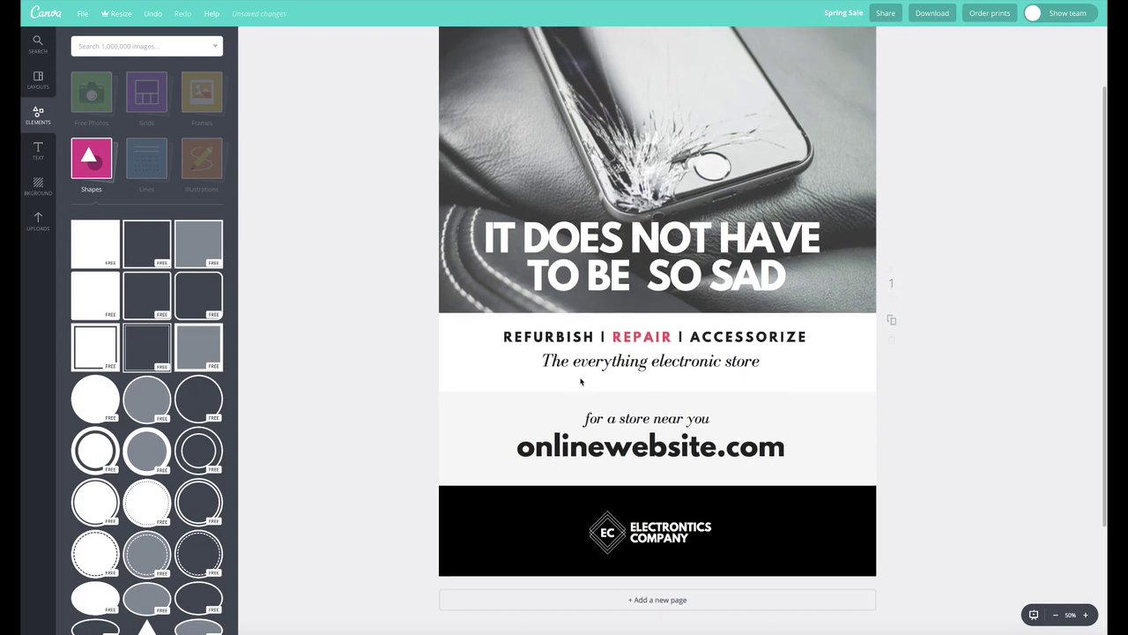
scroll(580, 380, up, 1)
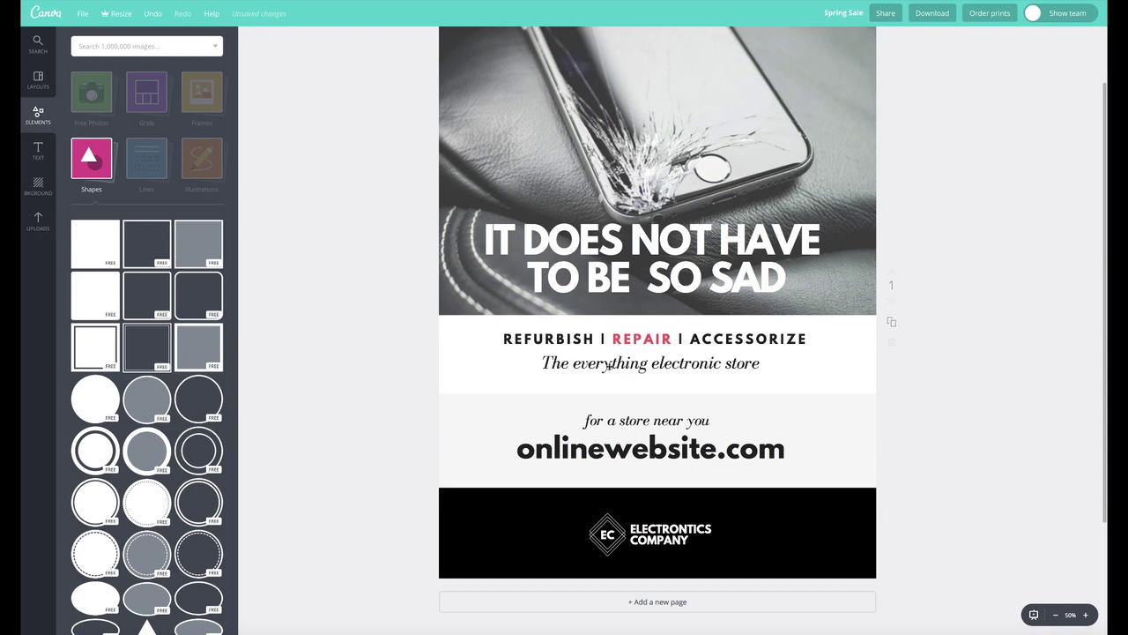
click(608, 367)
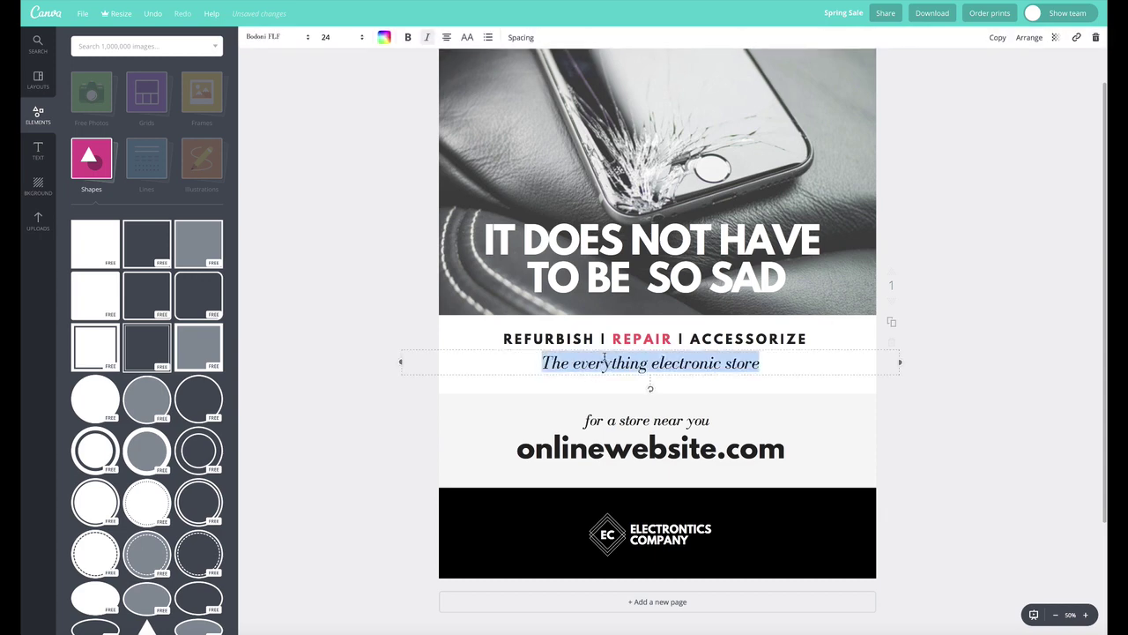
click(284, 44)
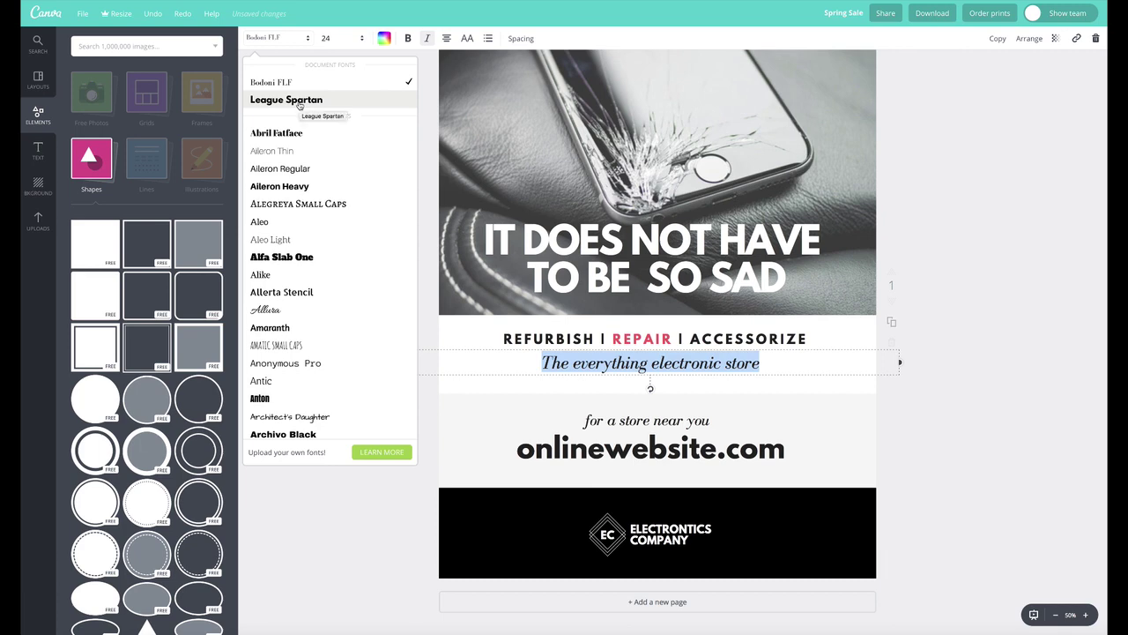
click(902, 267)
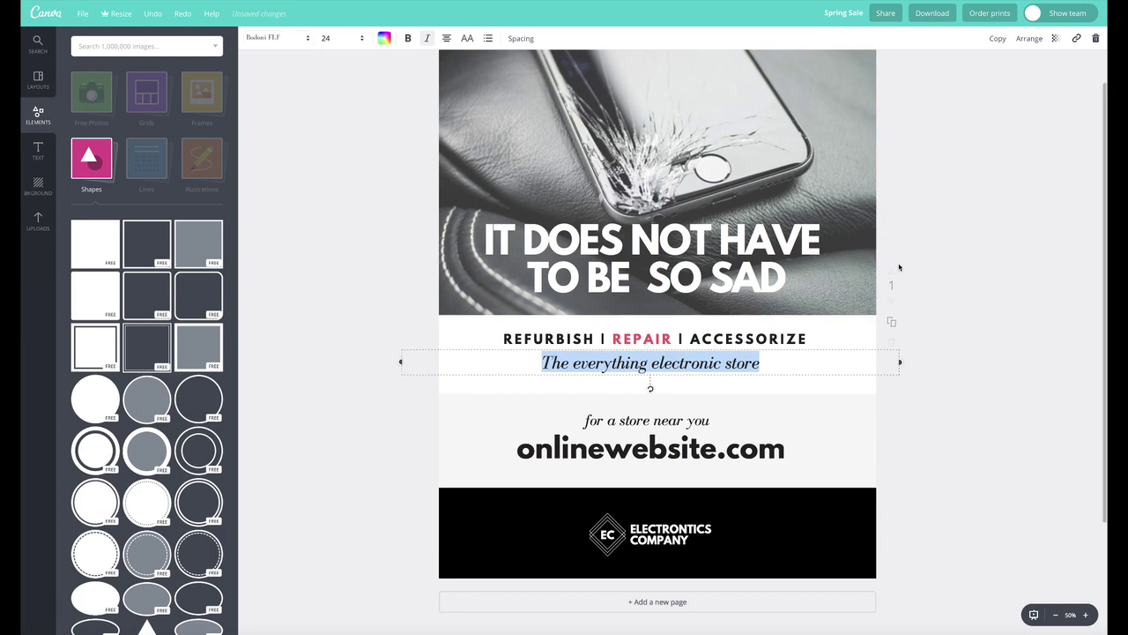
click(968, 252)
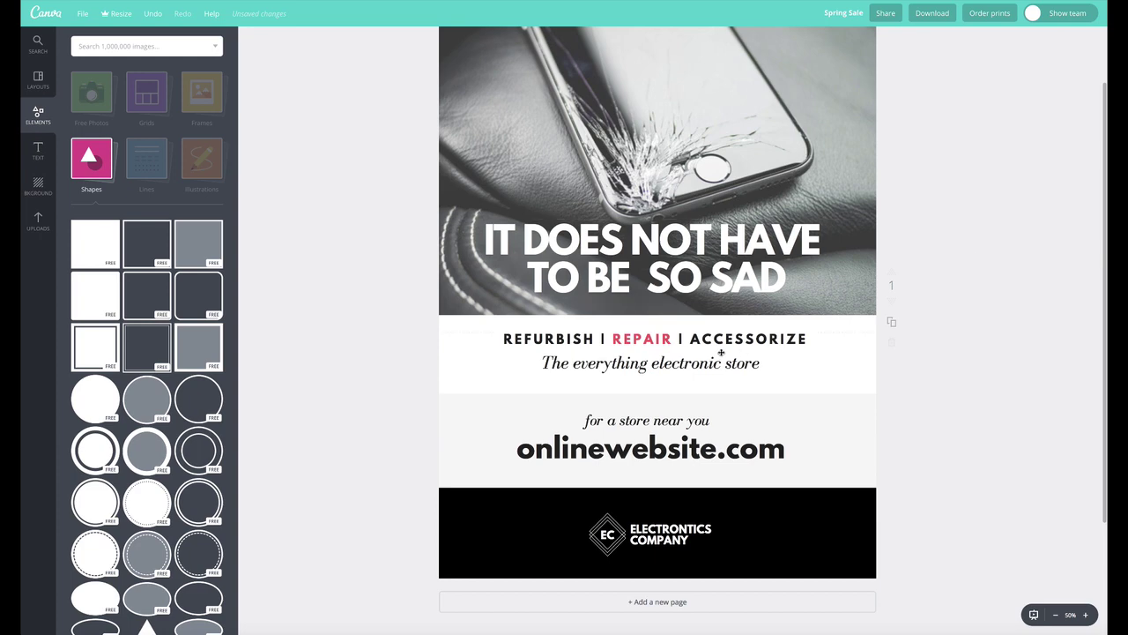
click(668, 361)
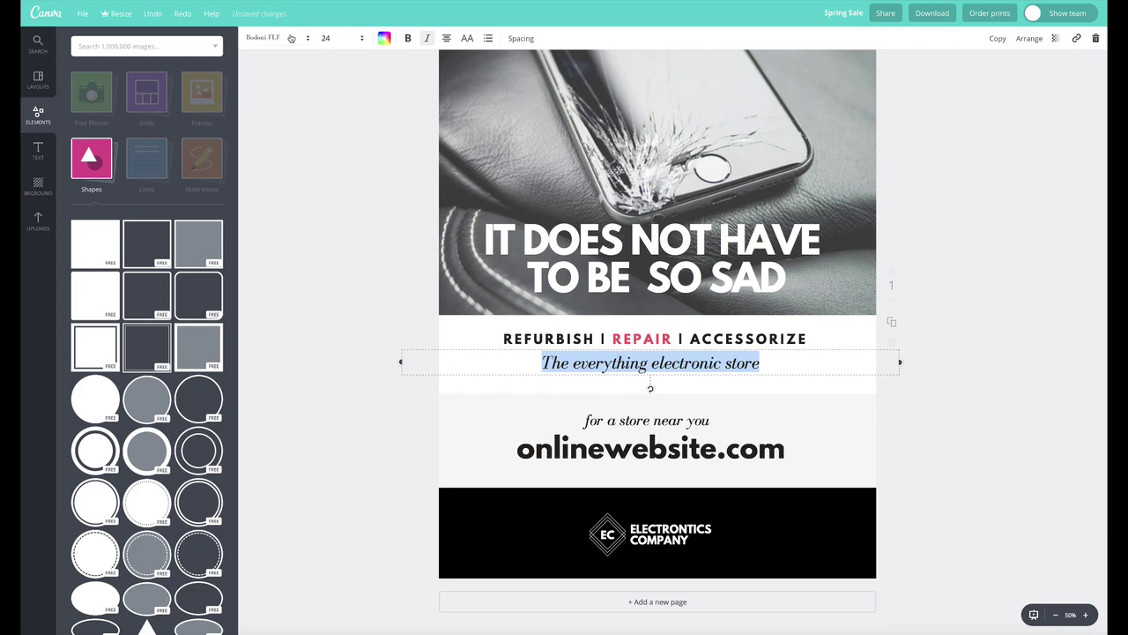
click(562, 336)
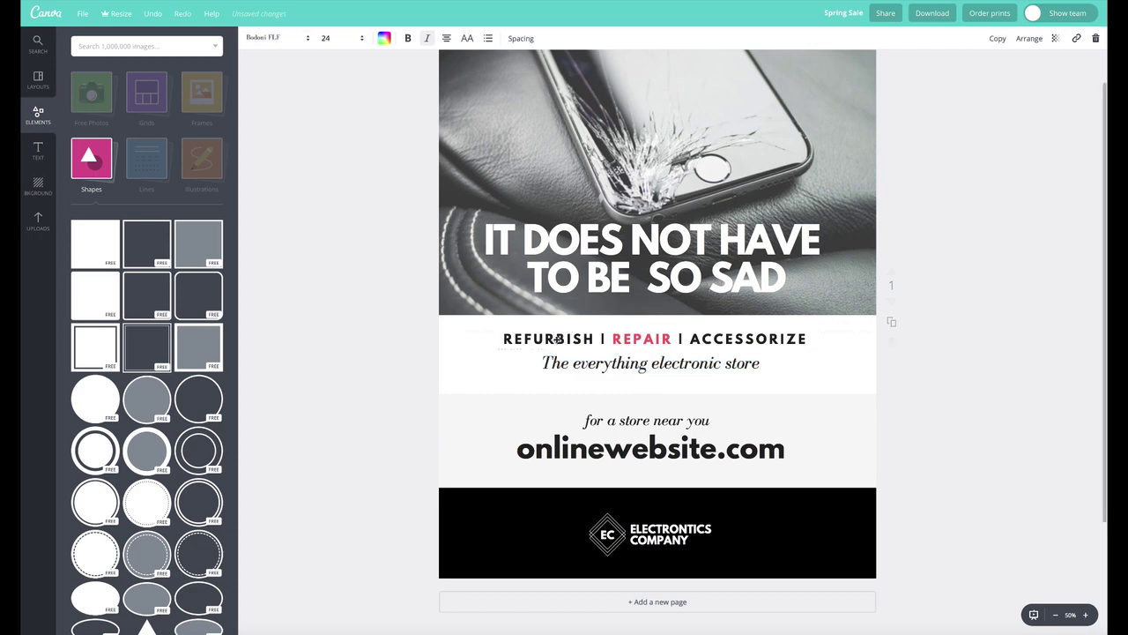
click(304, 38)
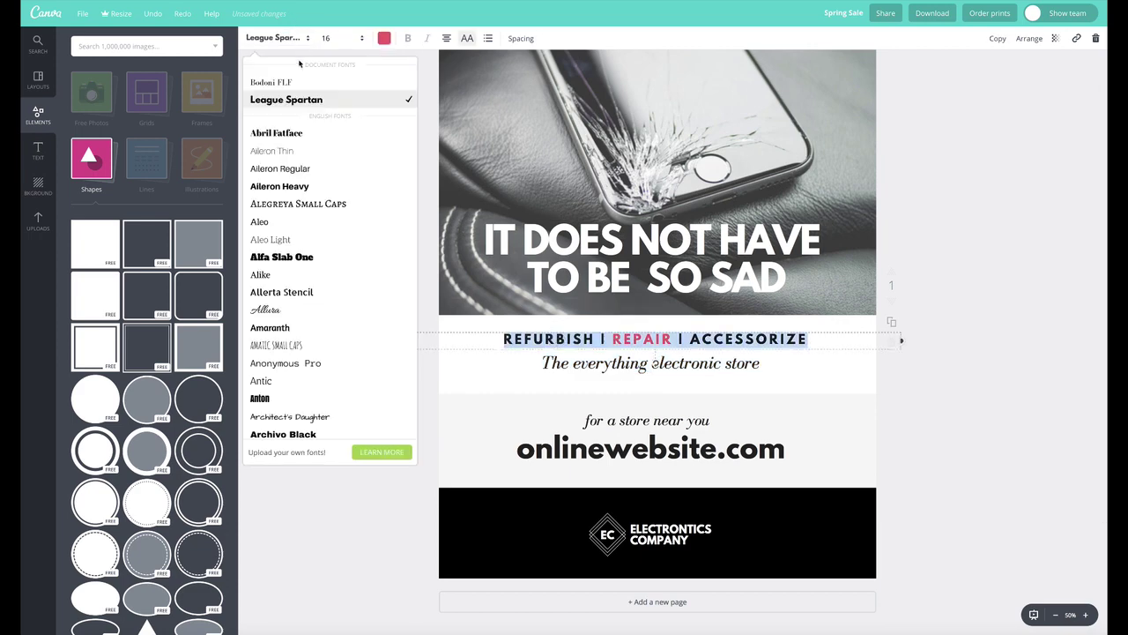
scroll(361, 383, down, 2)
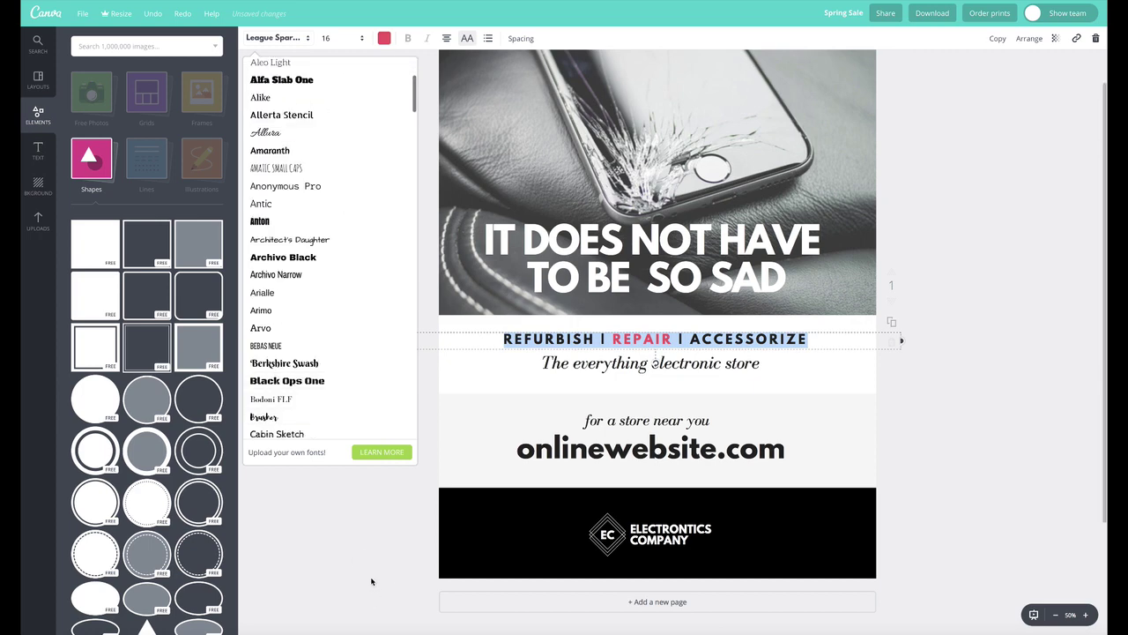
click(328, 493)
click(897, 404)
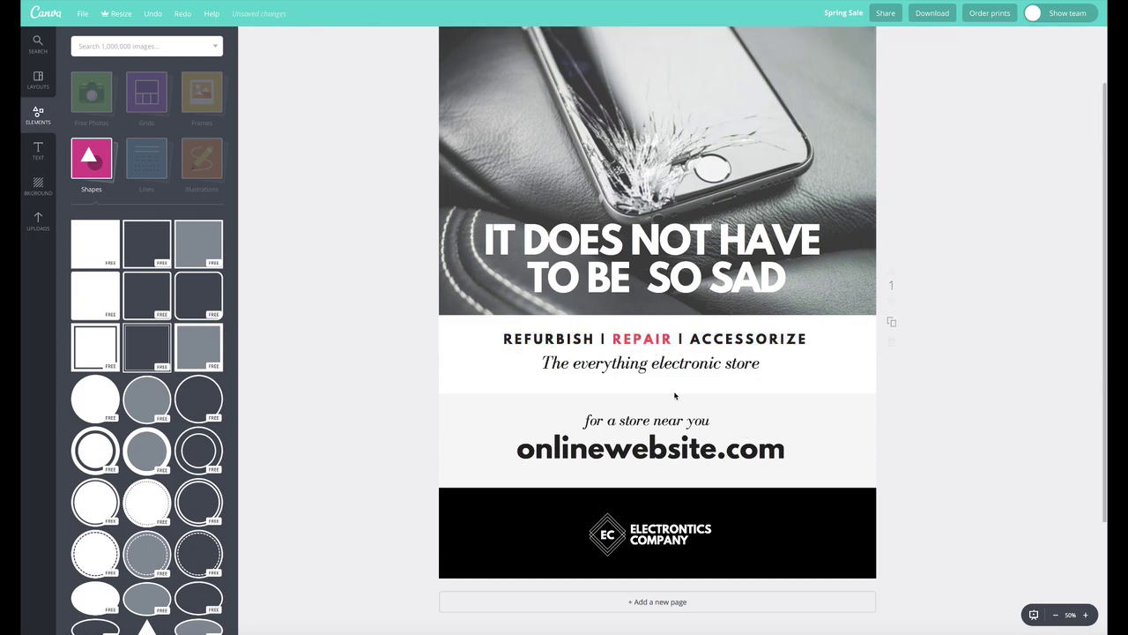
click(643, 451)
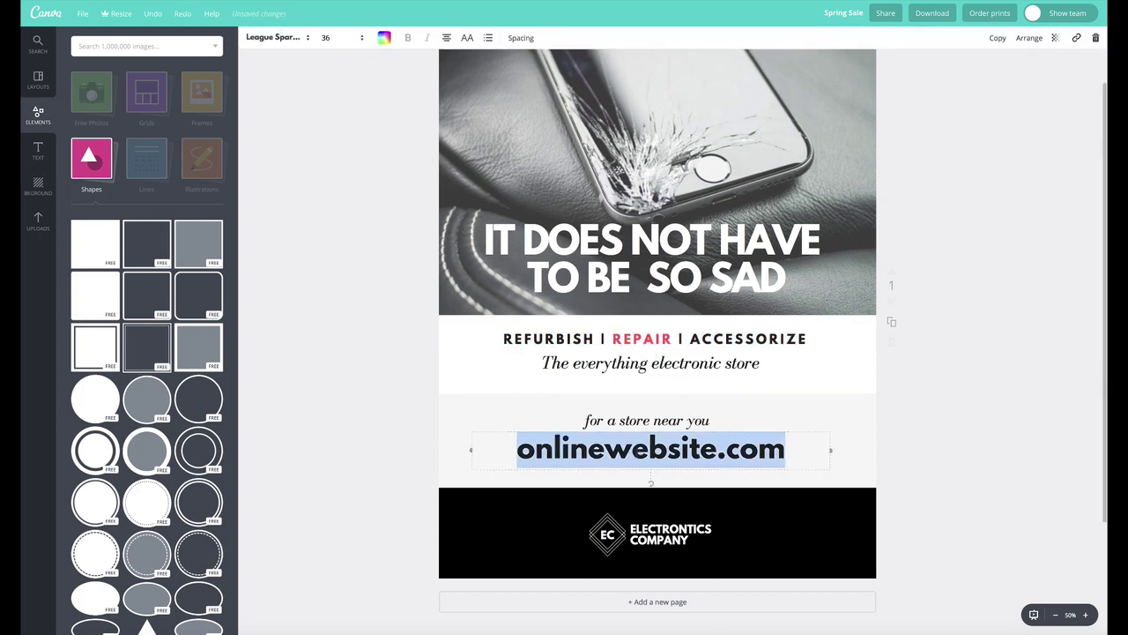
click(620, 447)
drag(621, 447, 716, 450)
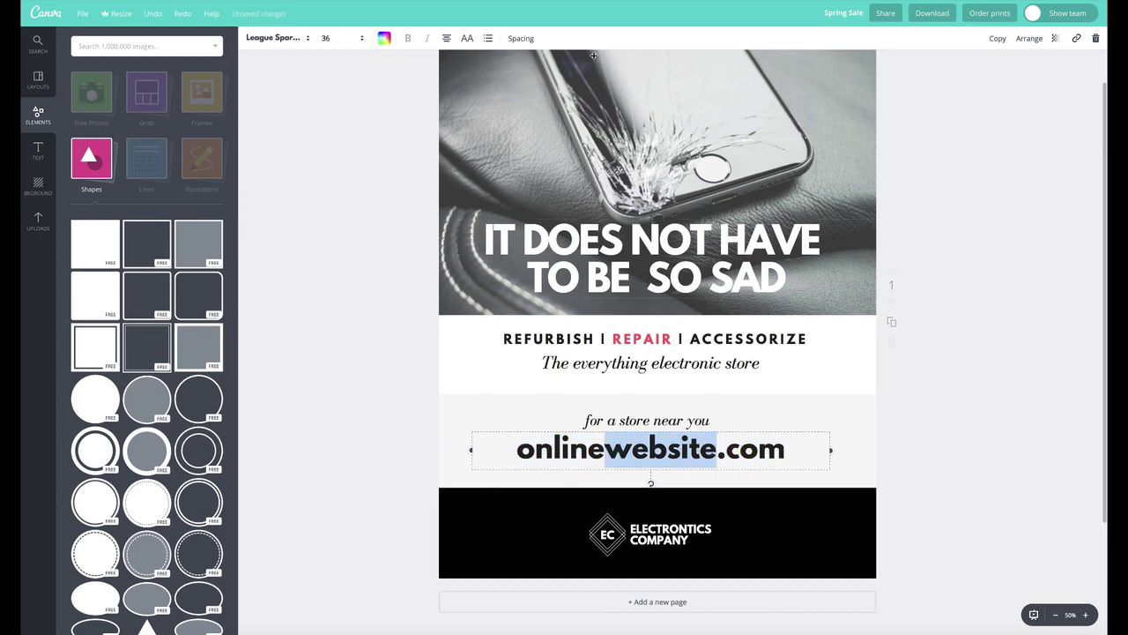
click(370, 161)
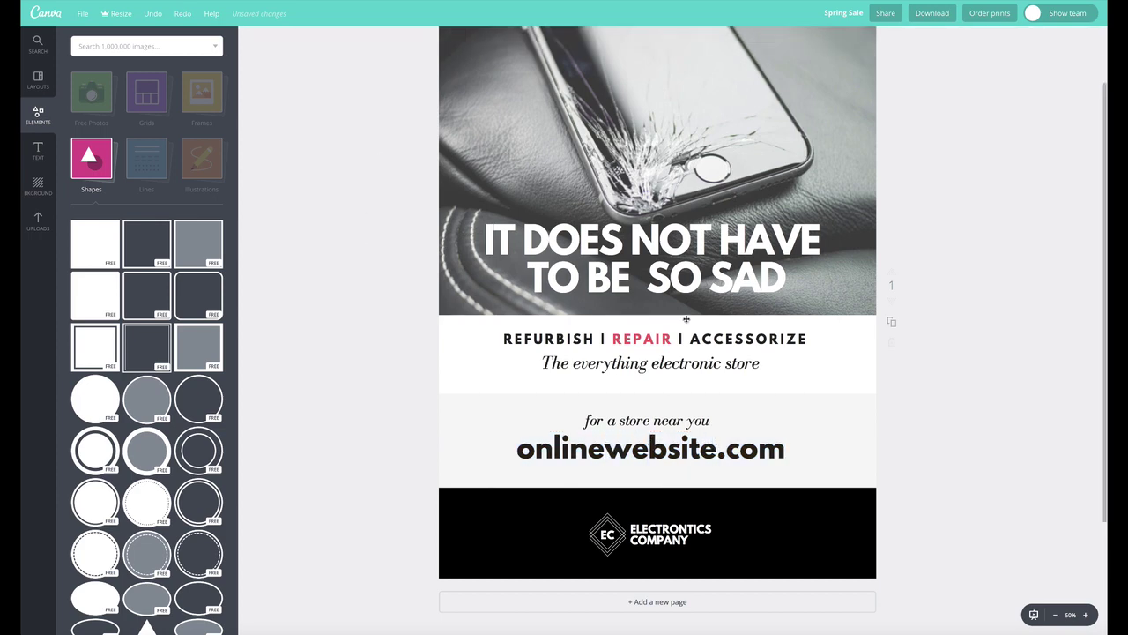
Color the word "SAD" in the headline with the red from the default palette.
double_click(714, 281)
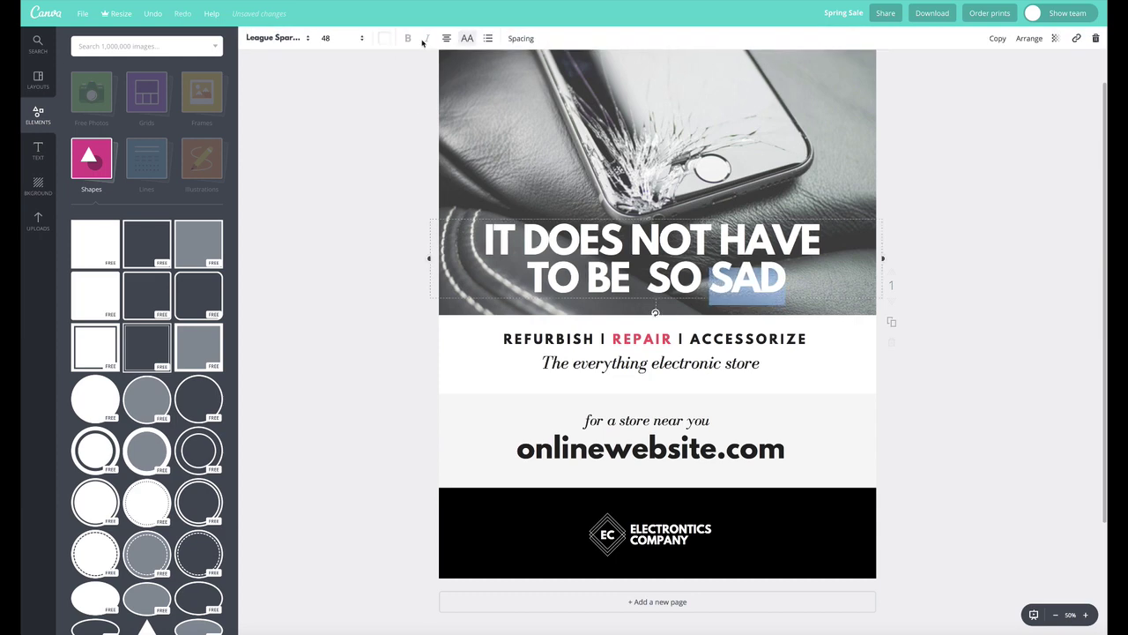
click(385, 38)
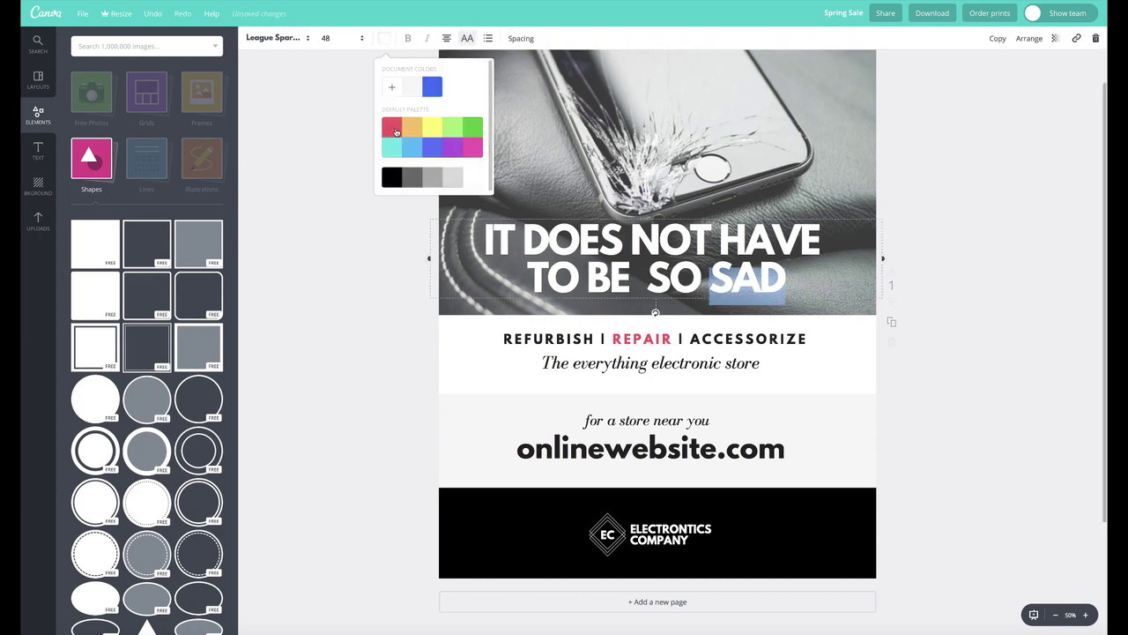
click(395, 129)
click(317, 258)
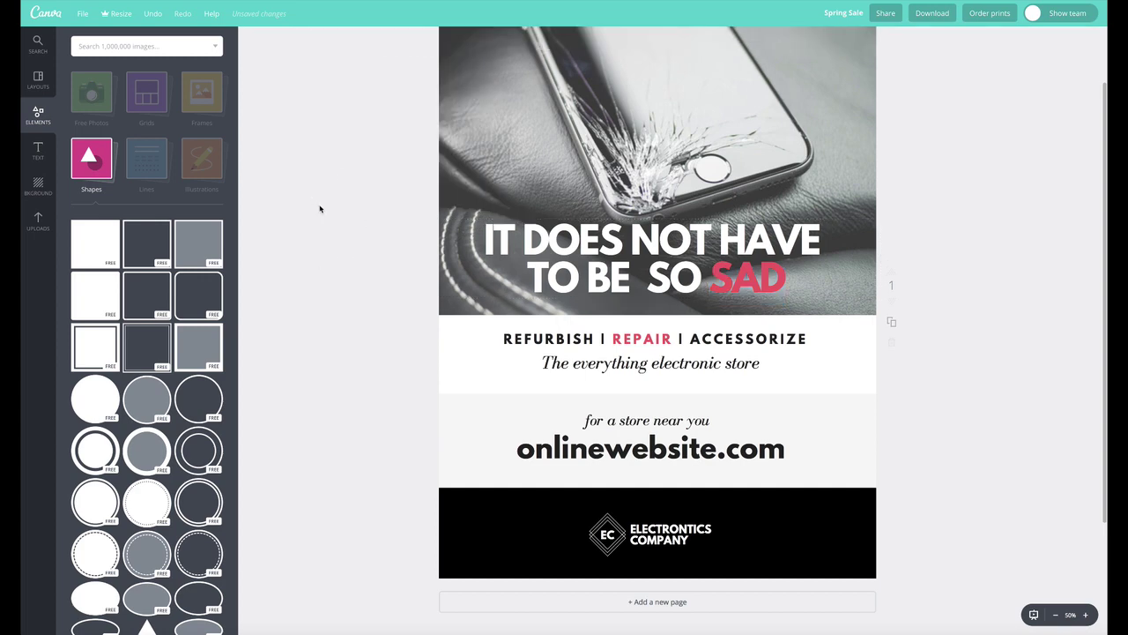
Try custom red and coral shades such as ff0606, ff2d50 and ff5a2e on the headline word "SAD".
double_click(738, 268)
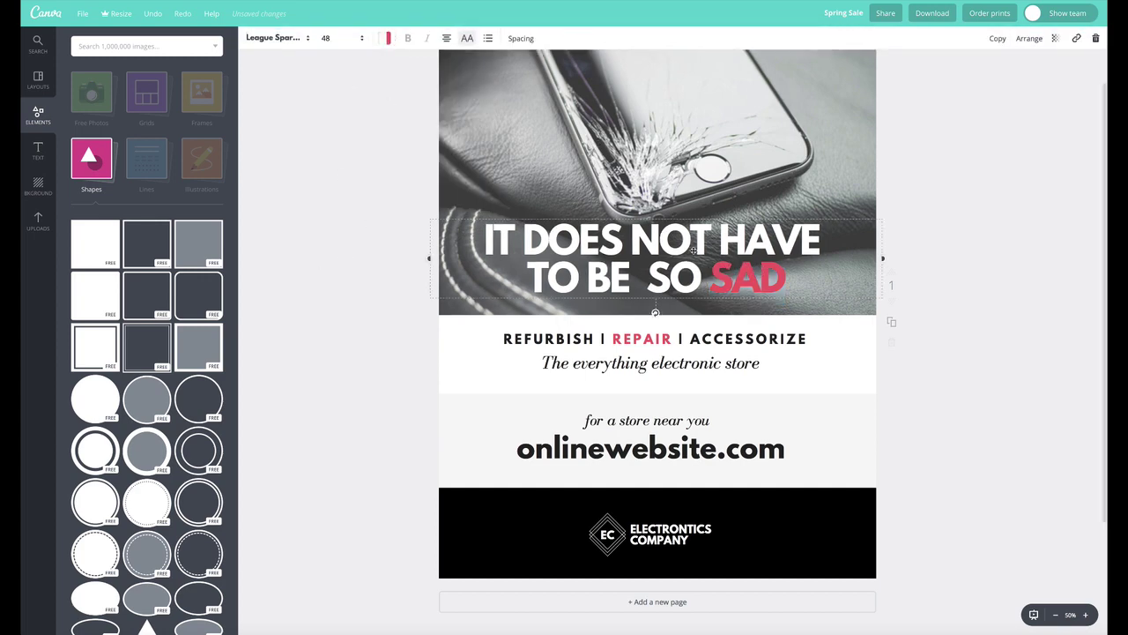
click(384, 38)
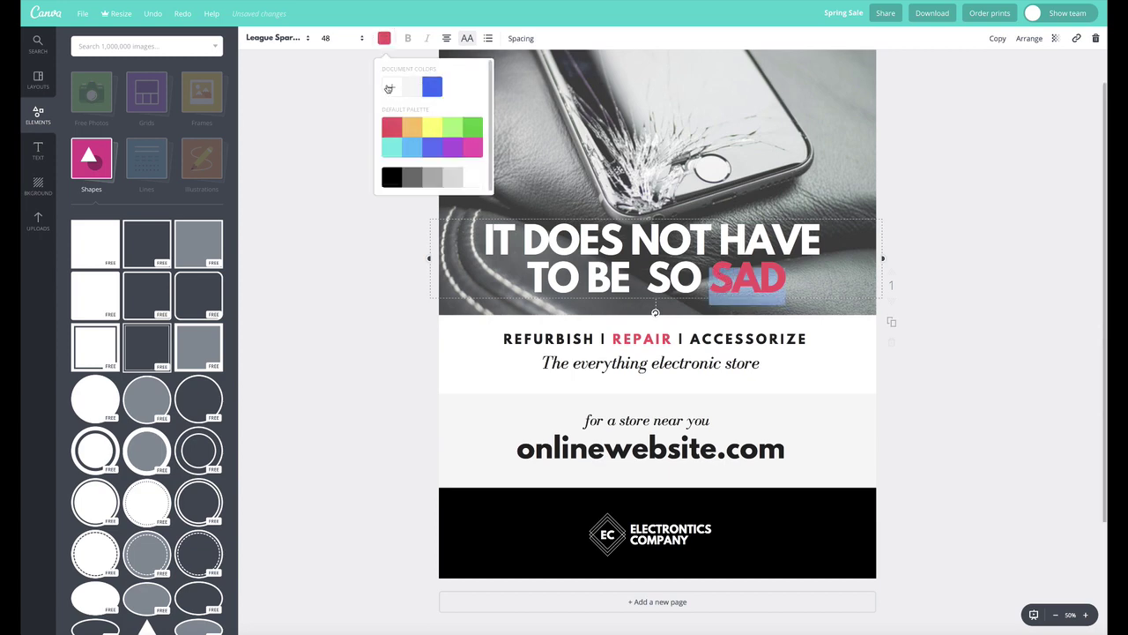
click(388, 88)
click(450, 143)
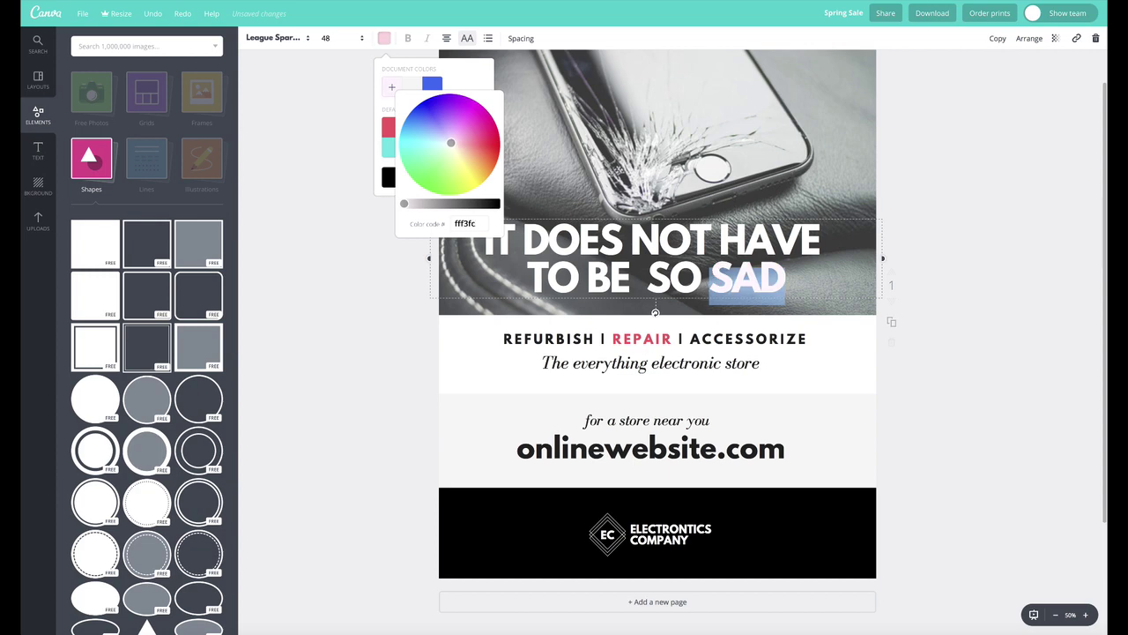
mouse_move(451, 143)
mouse_down()
mouse_move(483, 140)
mouse_move(477, 123)
mouse_move(493, 138)
mouse_move(472, 132)
mouse_move(484, 116)
mouse_up()
click(493, 143)
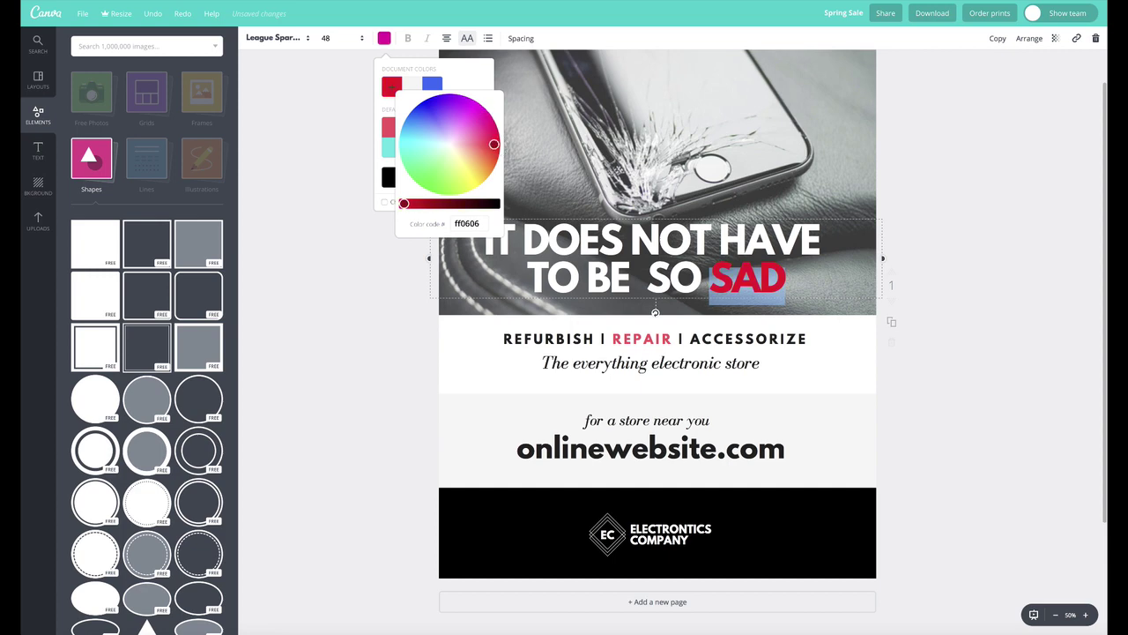
click(486, 137)
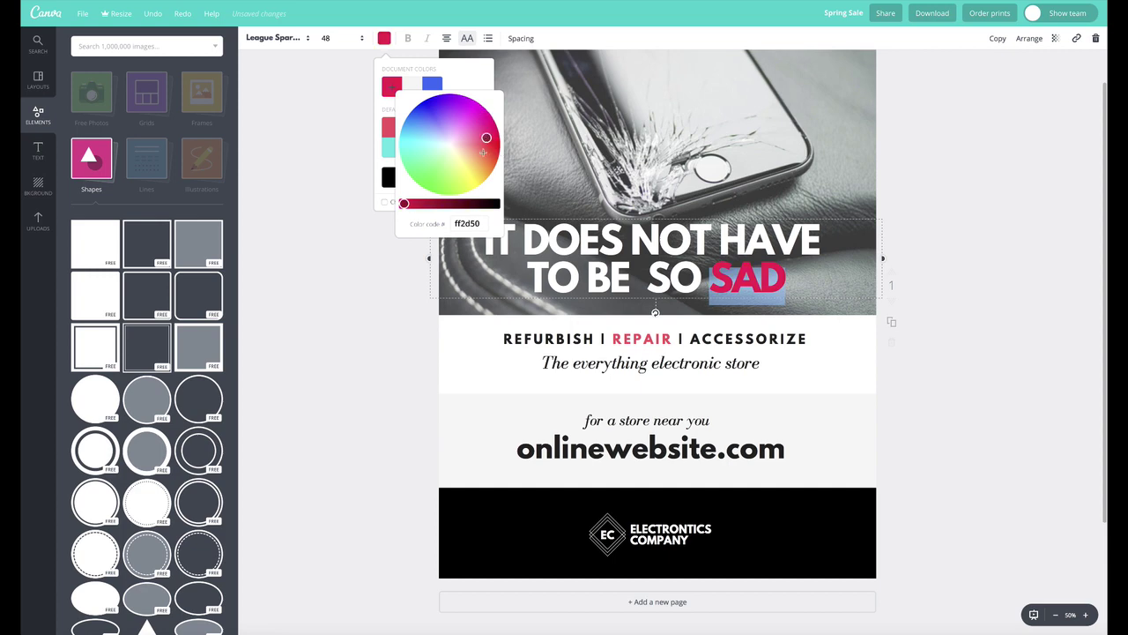
click(482, 152)
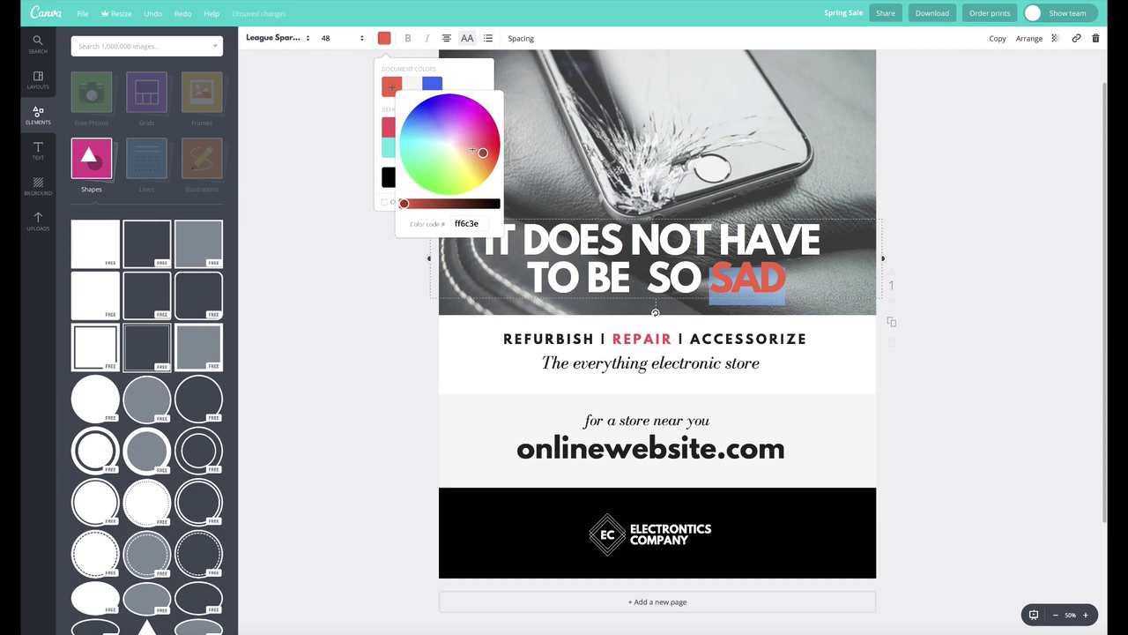
click(477, 144)
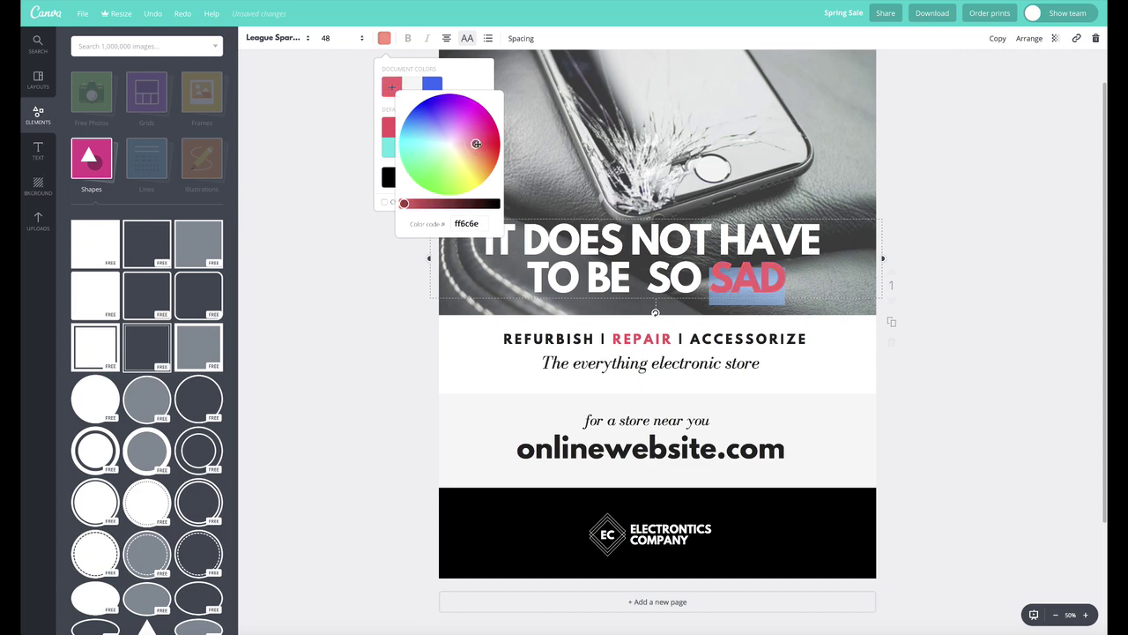
click(484, 151)
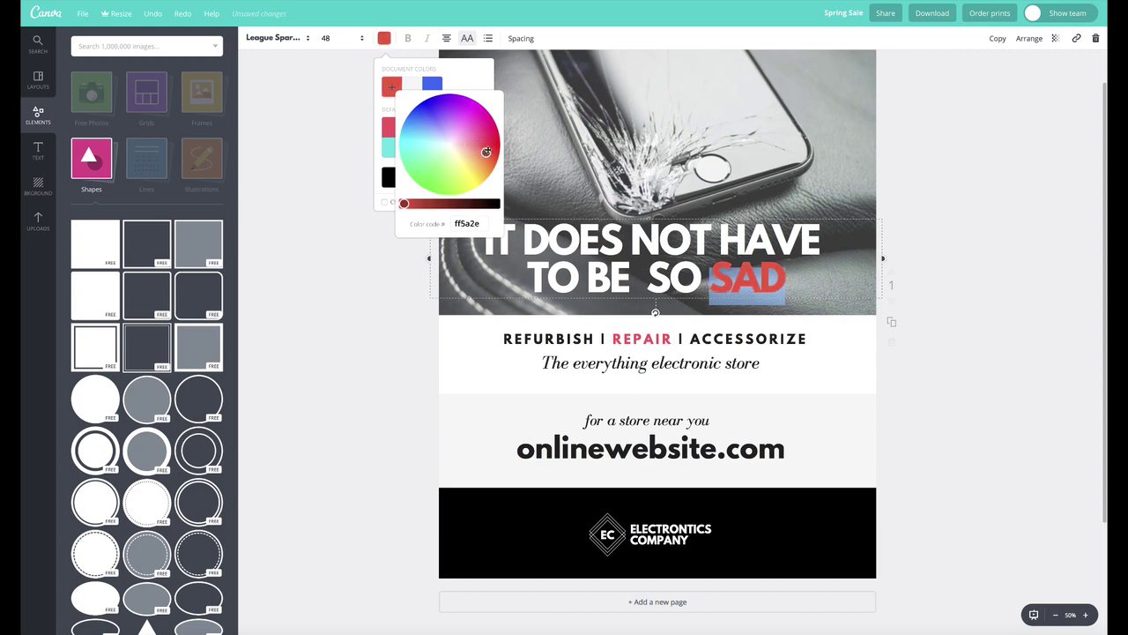
click(488, 149)
click(351, 254)
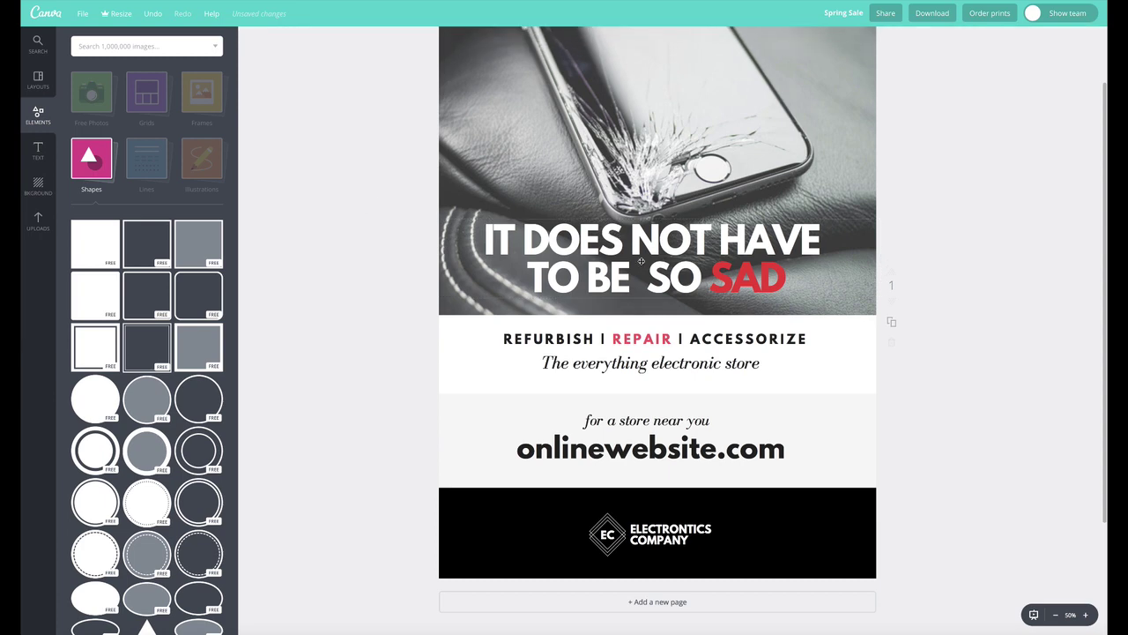
Undo the custom color changes on the headline word "SAD".
click(520, 265)
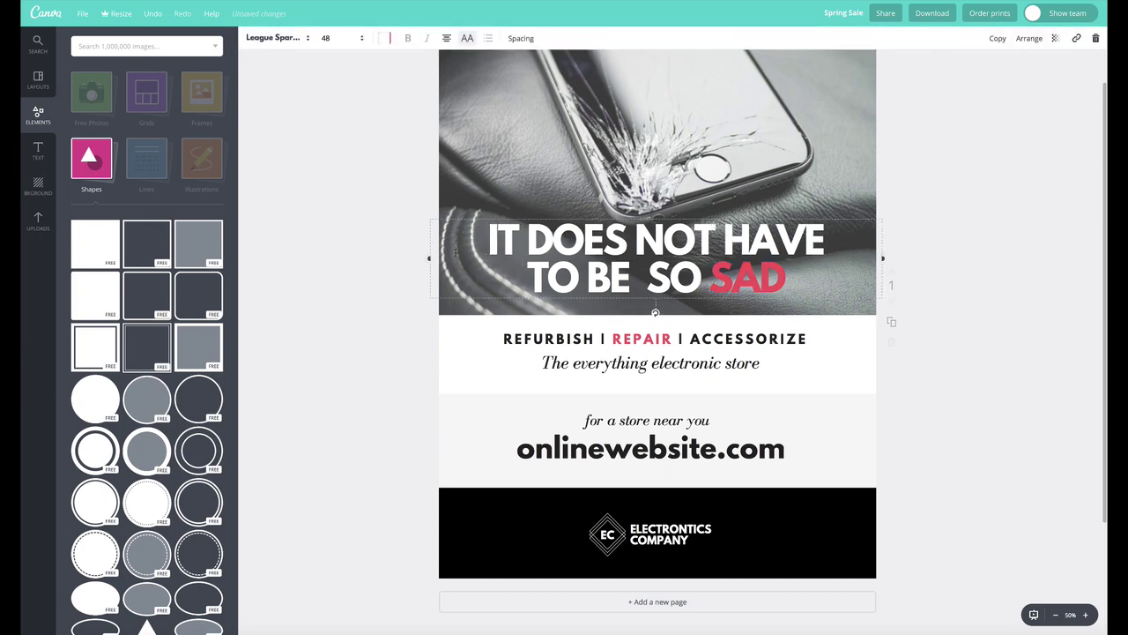
click(456, 253)
click(393, 200)
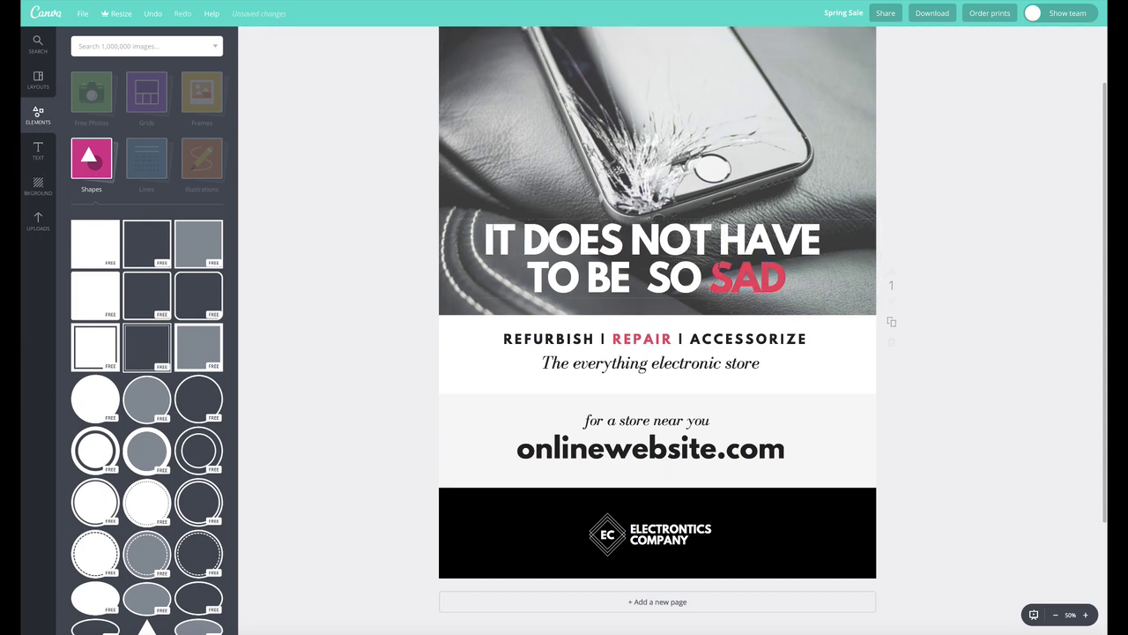
double_click(748, 278)
click(973, 296)
Reposition the "onlinewebsite.com" and "for a store near you" lines so both sit centered in the pale band.
drag(607, 449, 639, 421)
click(640, 420)
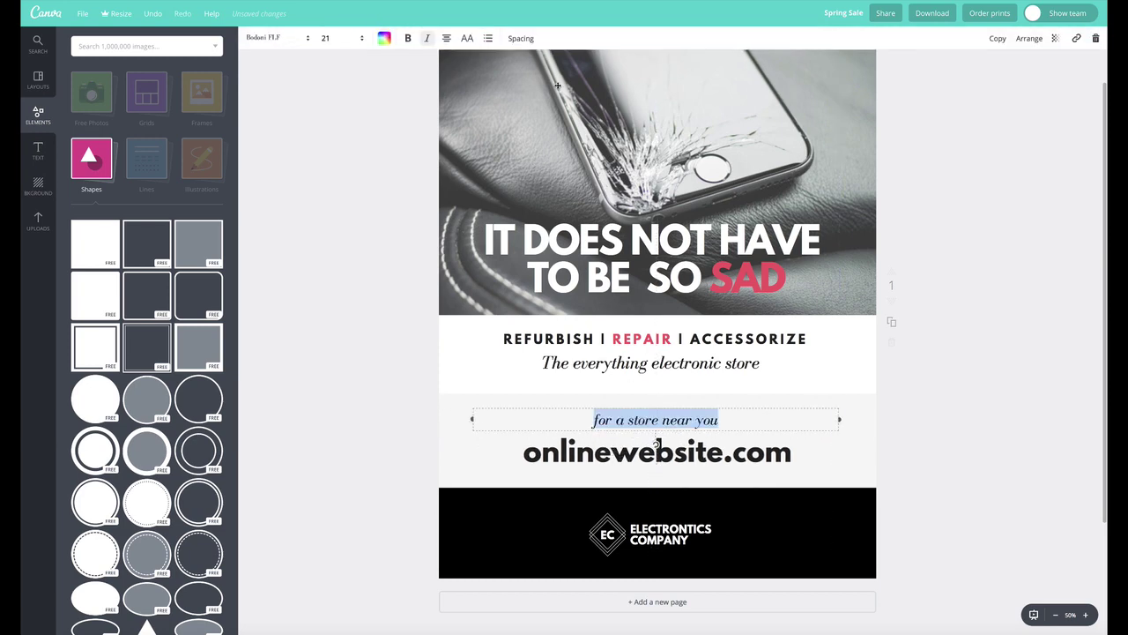
click(369, 206)
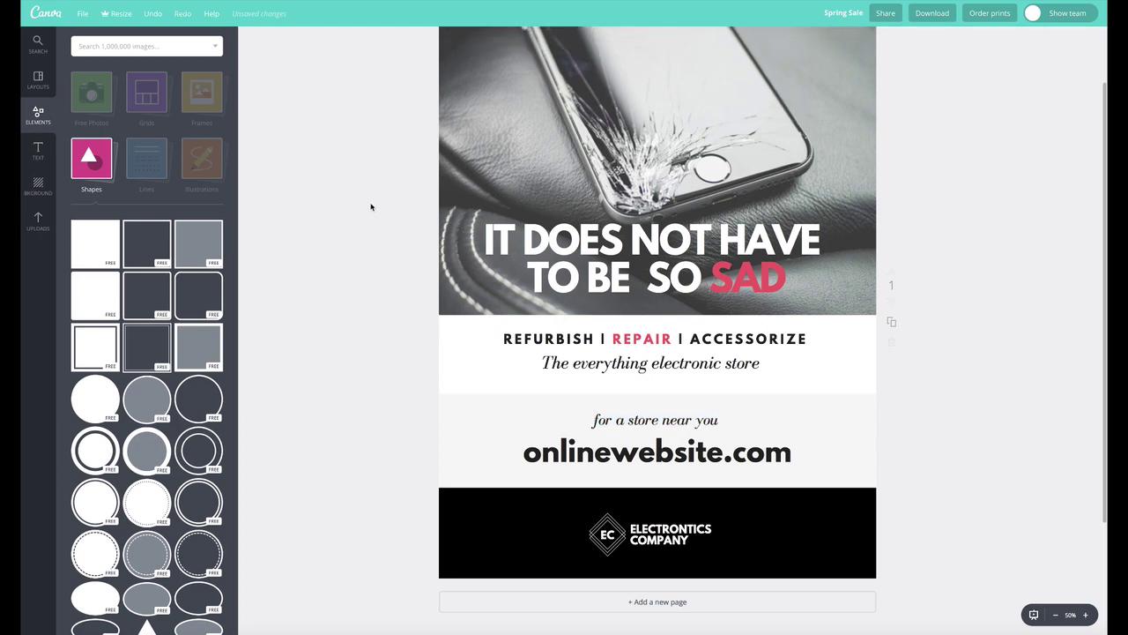
Move the "It does not have to be so sad" headline up over the lower part of the cracked phone.
scroll(589, 264, up, 2)
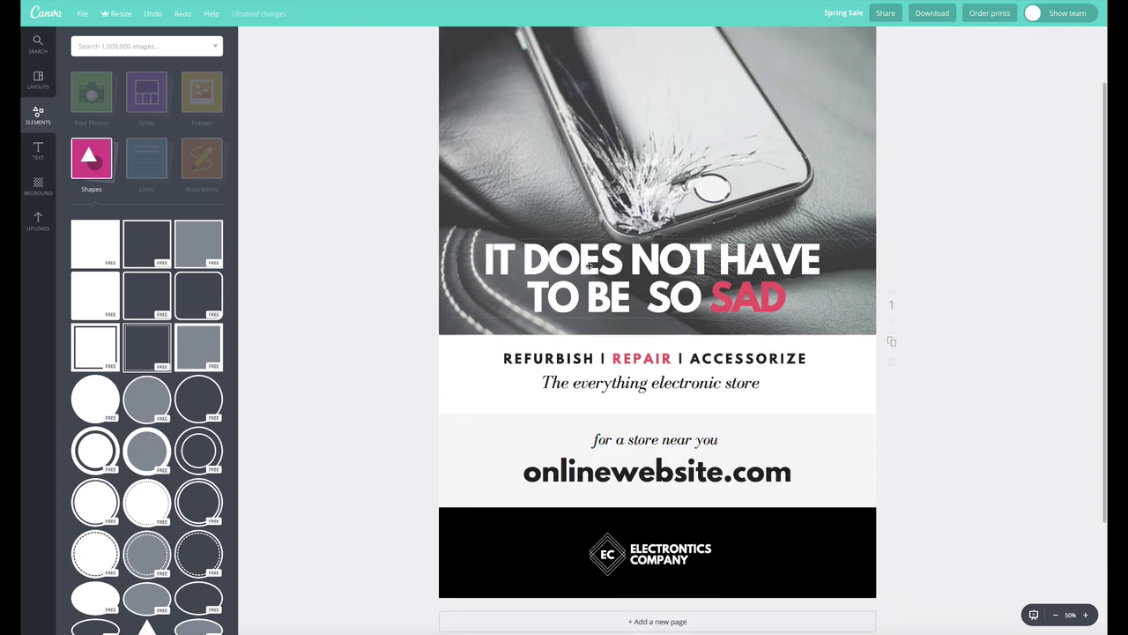
scroll(732, 374, down, 1)
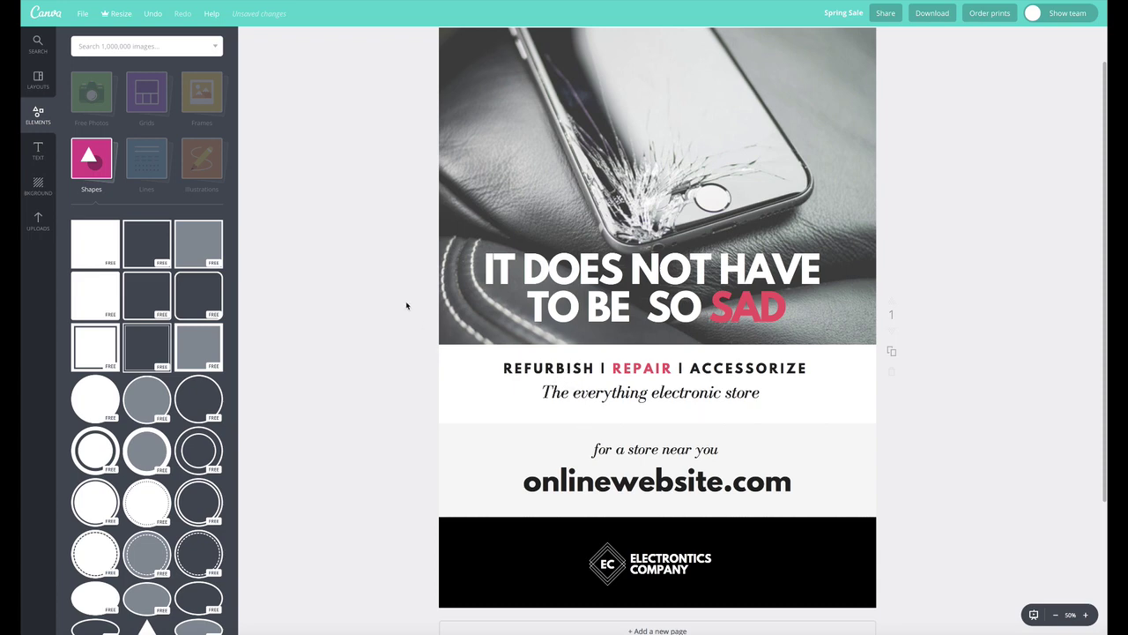
scroll(617, 220, up, 1)
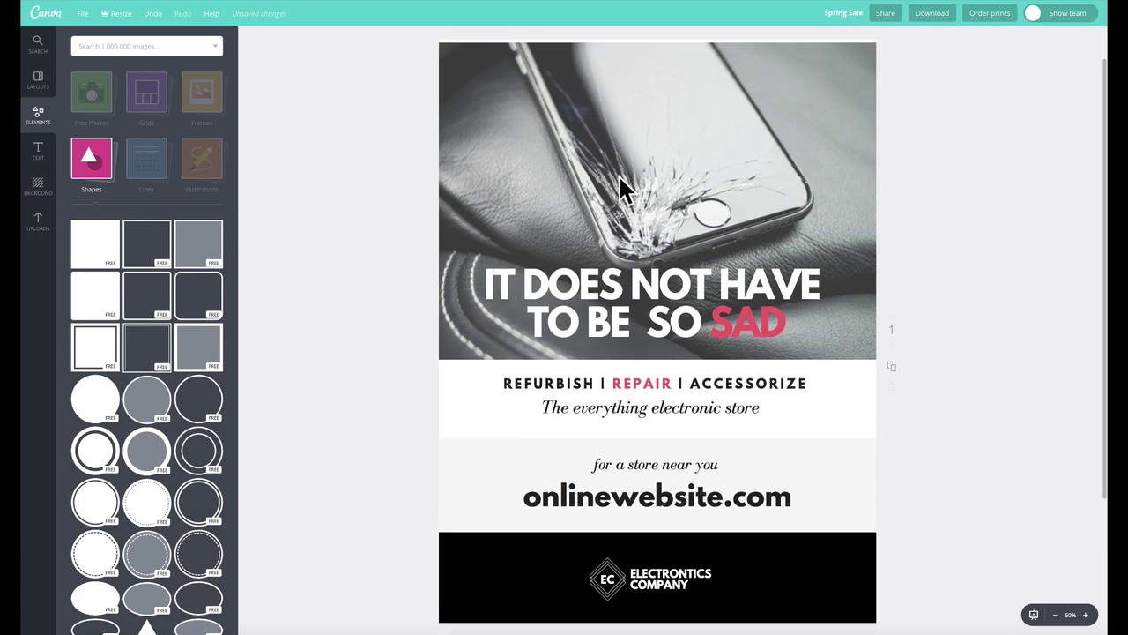
drag(594, 278, 579, 201)
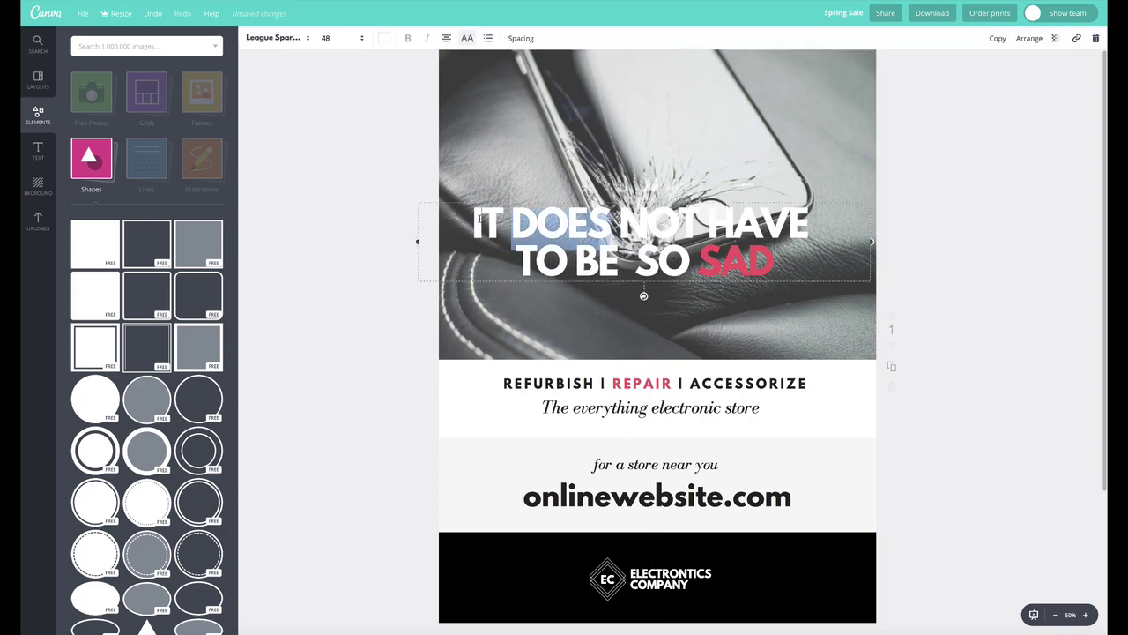
Left-align all the text of the "It does not have to be so sad" headline.
double_click(579, 202)
click(446, 38)
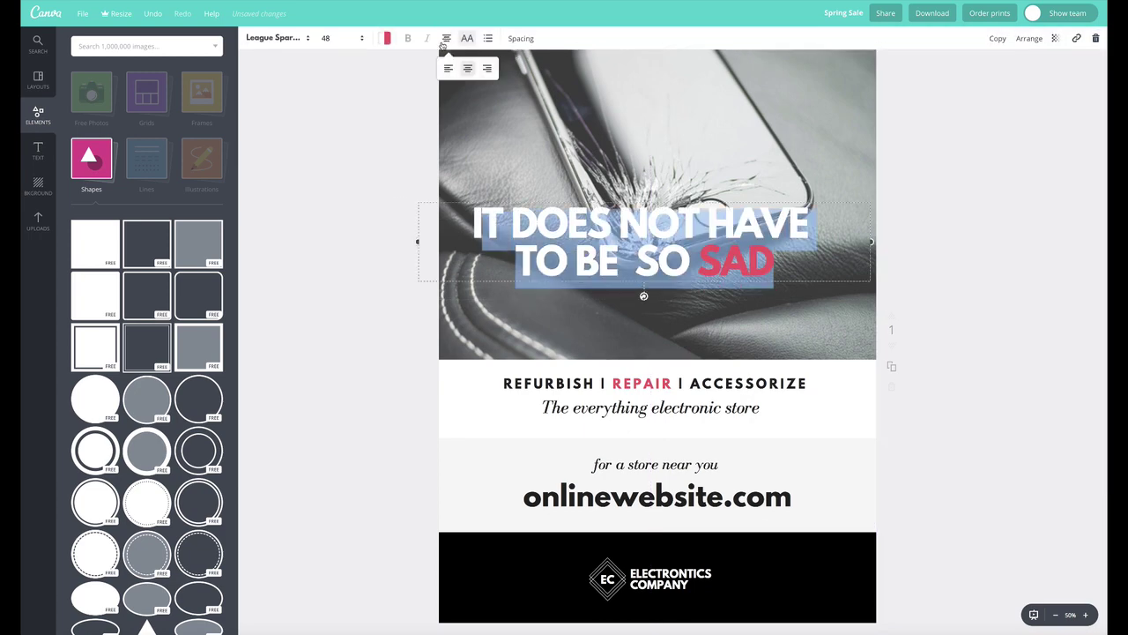
click(449, 70)
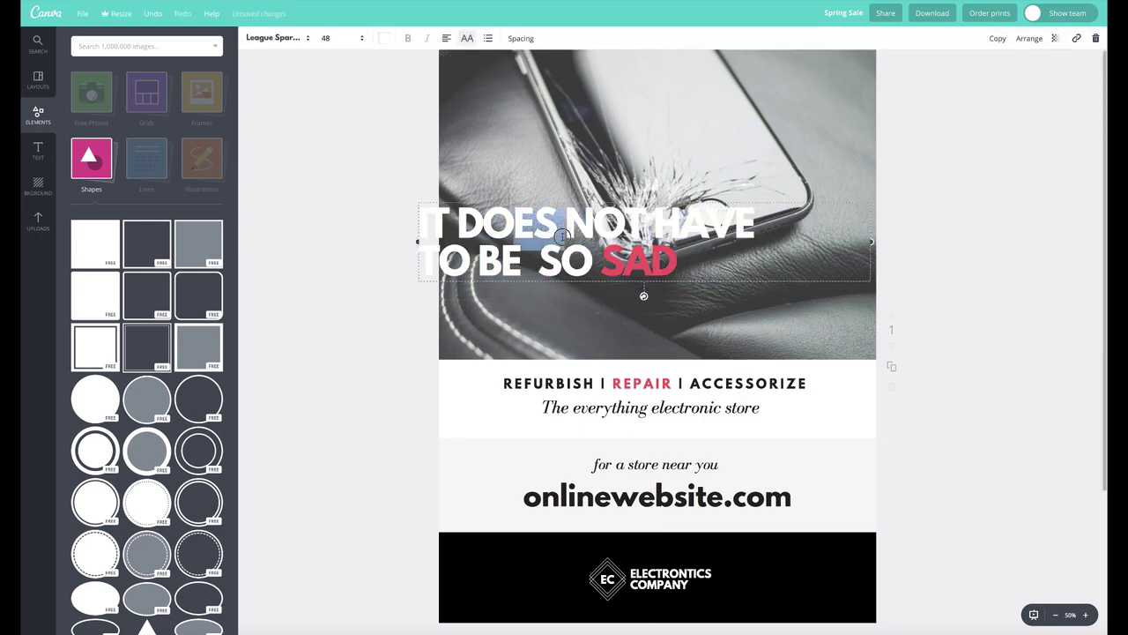
Narrow the headline's text box so it wraps onto five lines, and place it on the left side of the photo.
drag(471, 218, 531, 212)
click(883, 278)
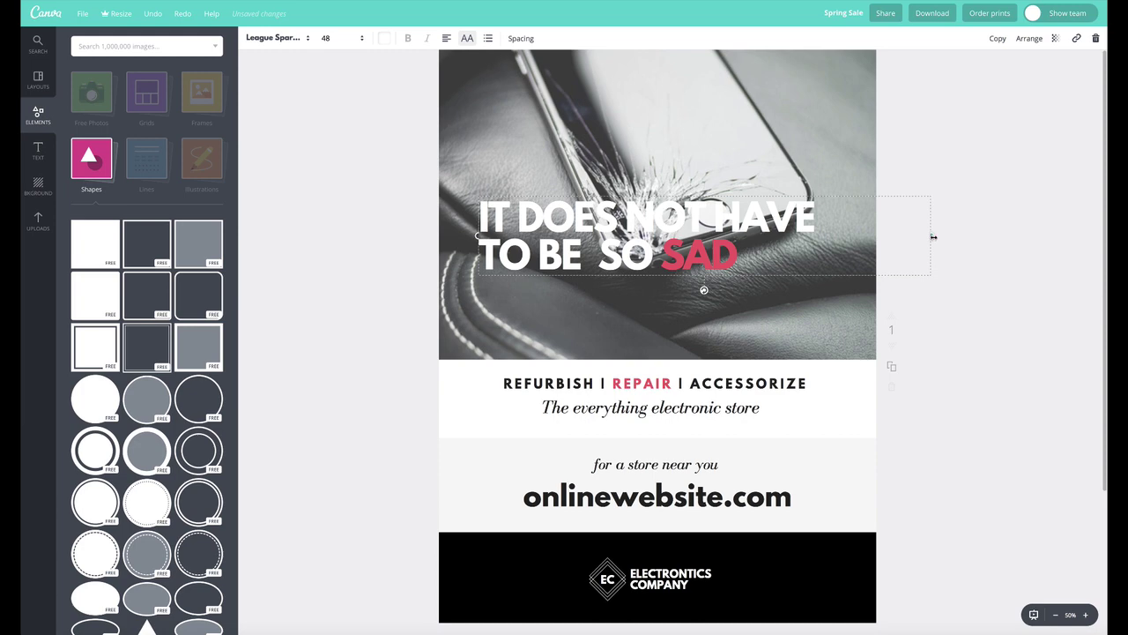
drag(931, 235, 631, 240)
drag(534, 224, 529, 161)
Remove the extra space before "SO" in the headline so its last line starts flush with the others.
double_click(484, 304)
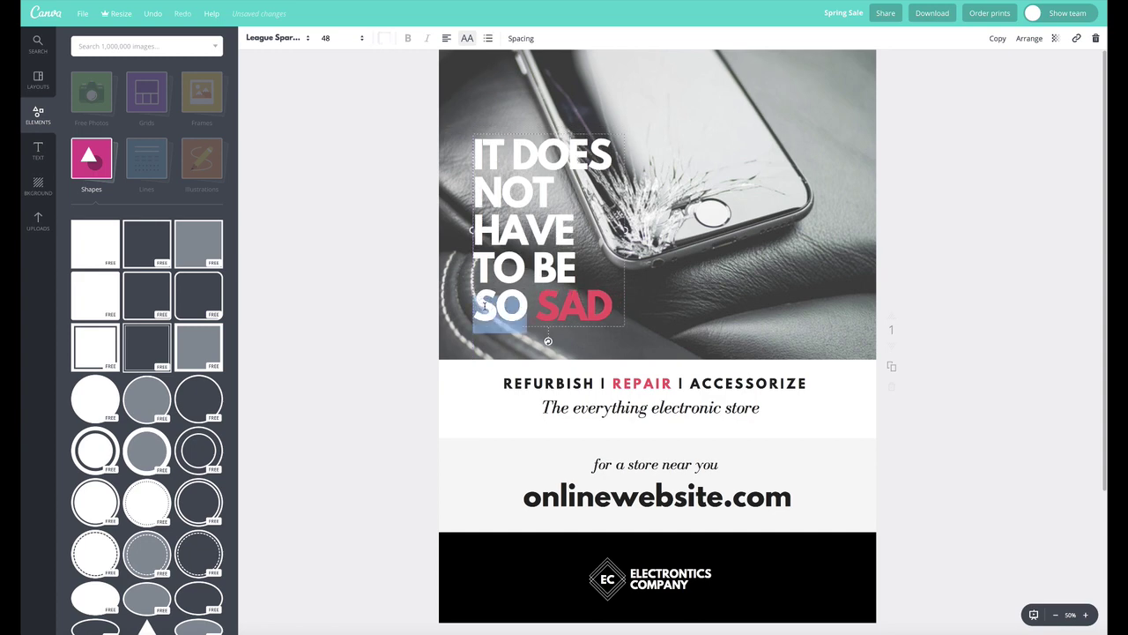
click(310, 197)
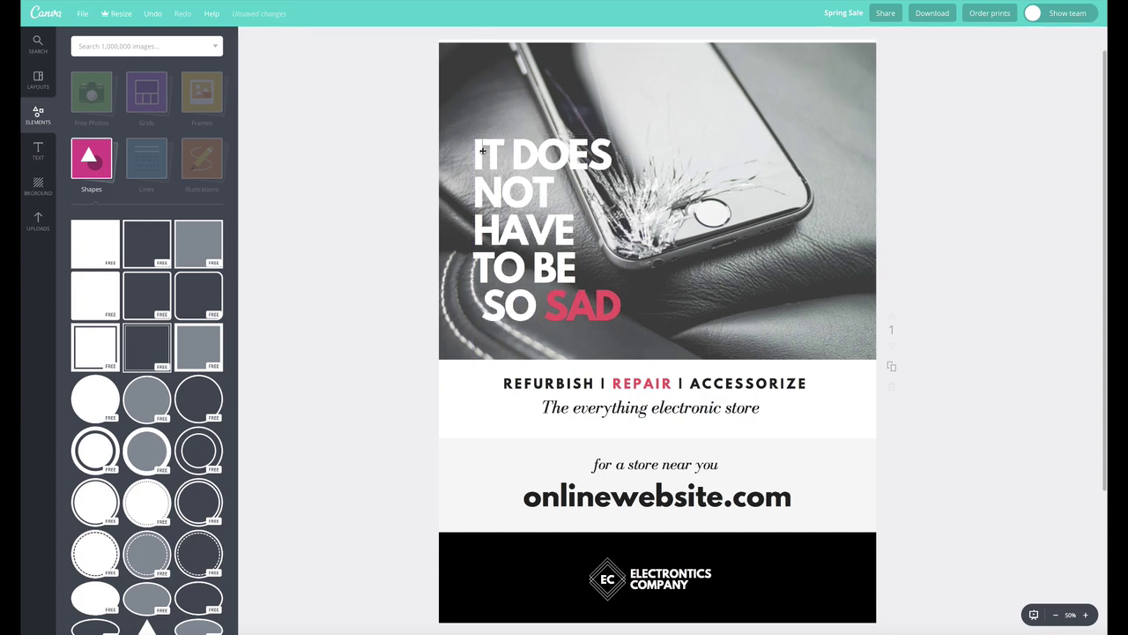
double_click(480, 300)
key(BackSpace)
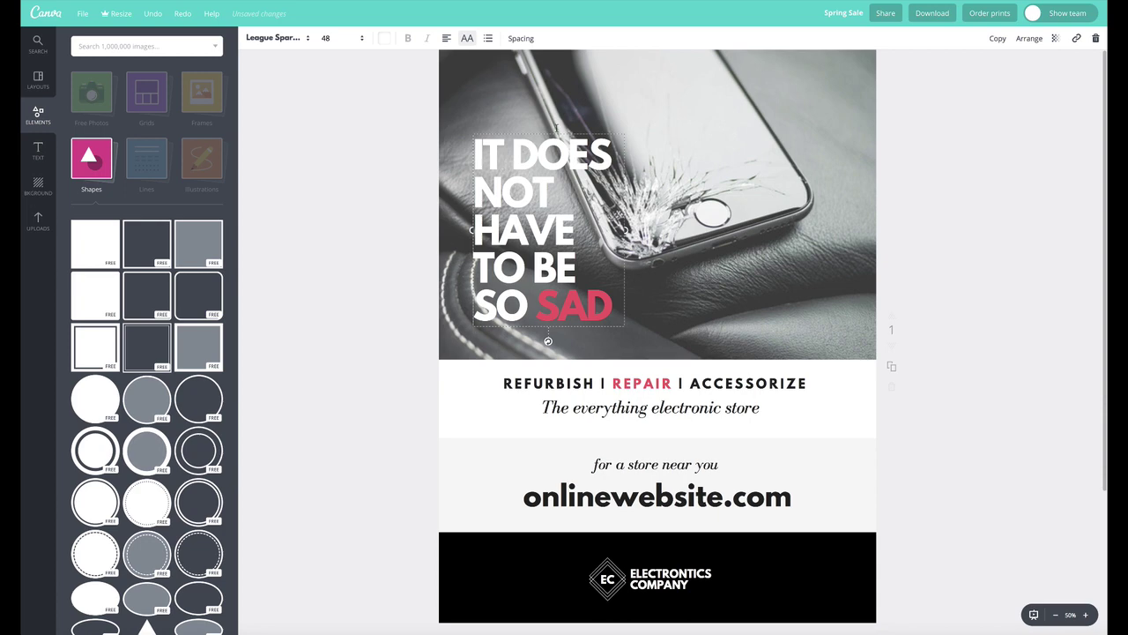
Shift the cracked-phone photo right within its frame and move the headline to align its left edge with the word "REFURBISH".
click(716, 168)
drag(738, 154, 754, 156)
click(402, 133)
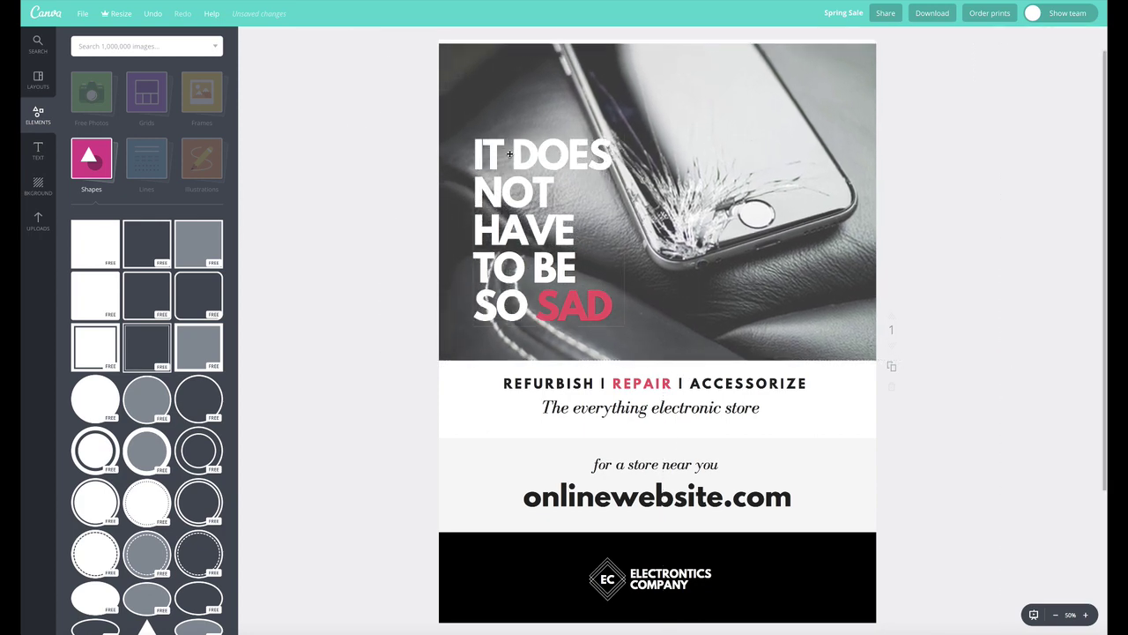
drag(511, 155, 537, 164)
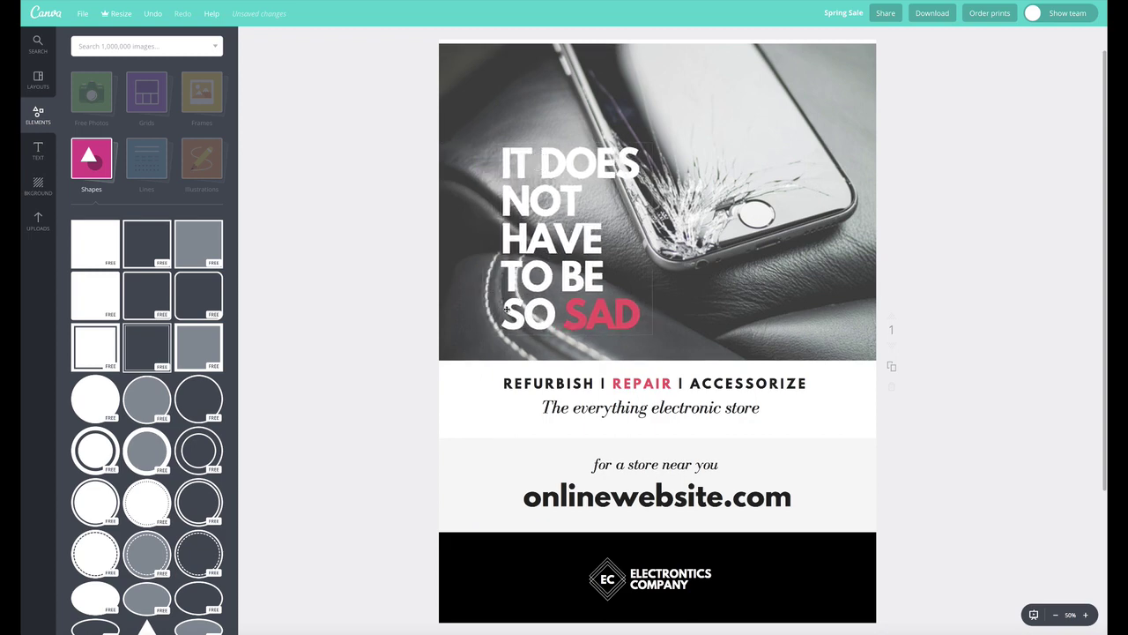